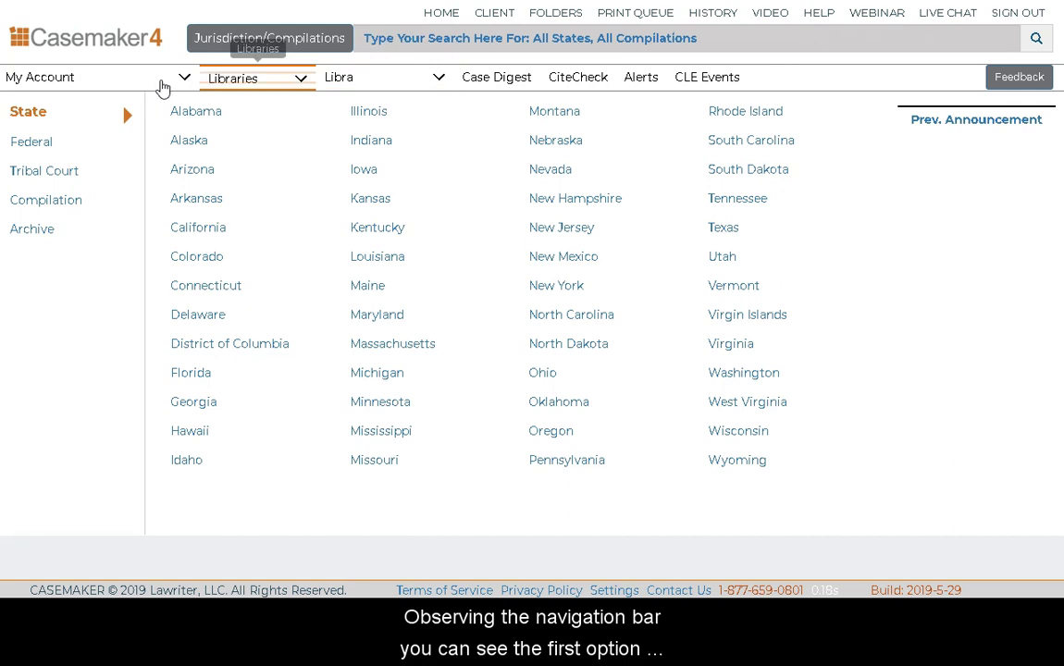
Step: Examine the My Account options and the State, Federal, Tribal Court, Compilation and Archive listings under Libraries
{"action": "left_click", "coordinate": [129, 83]}
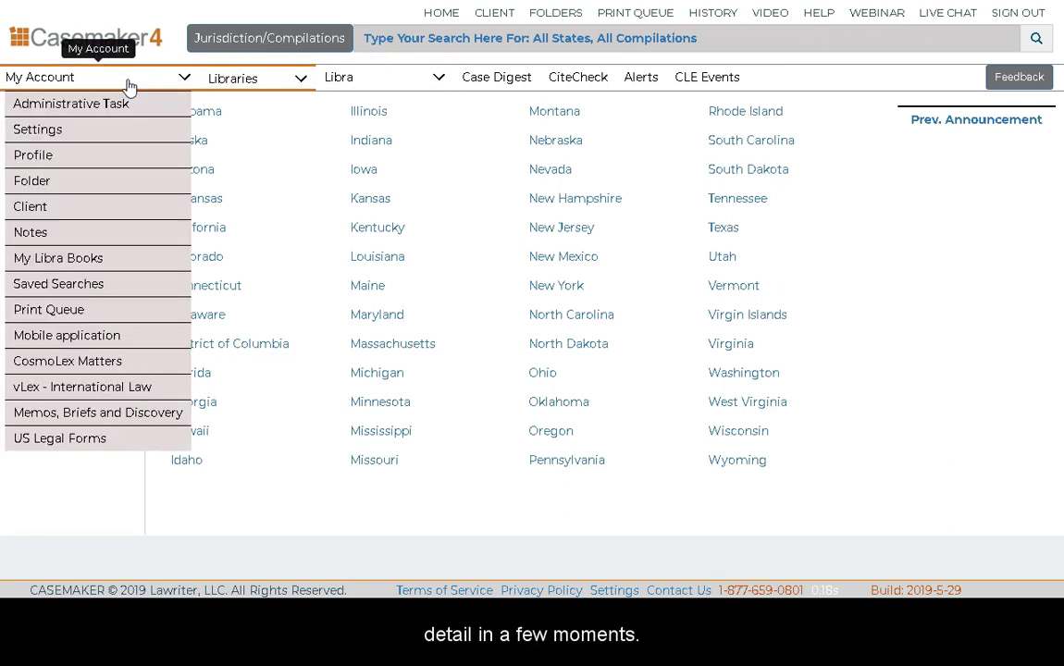
{"action": "left_click", "coordinate": [248, 81]}
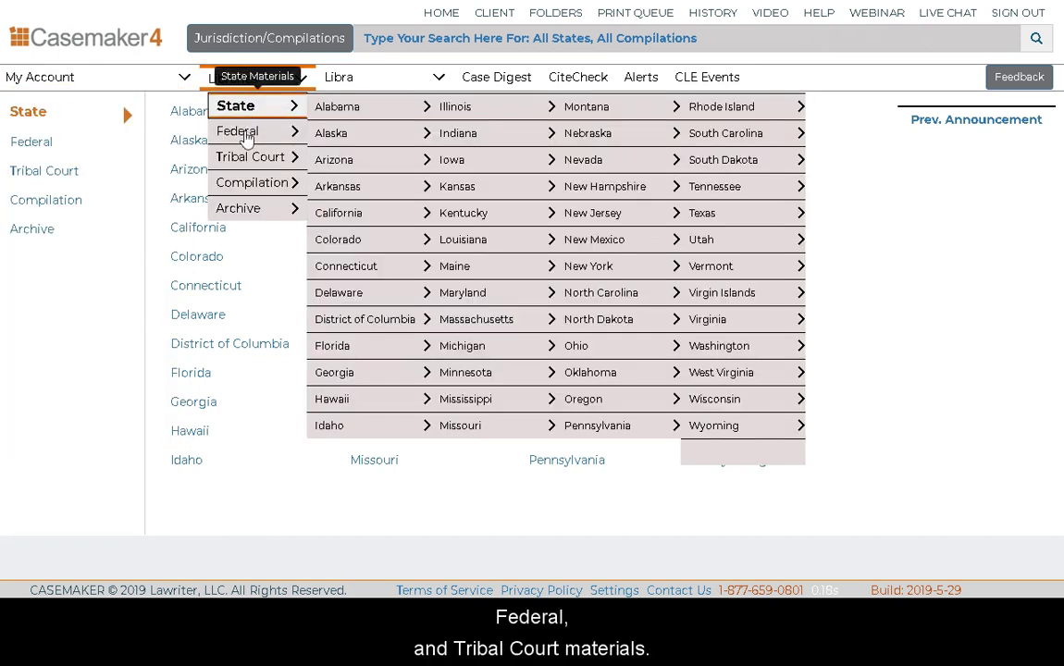
{"action": "mouse_move", "coordinate": [246, 159]}
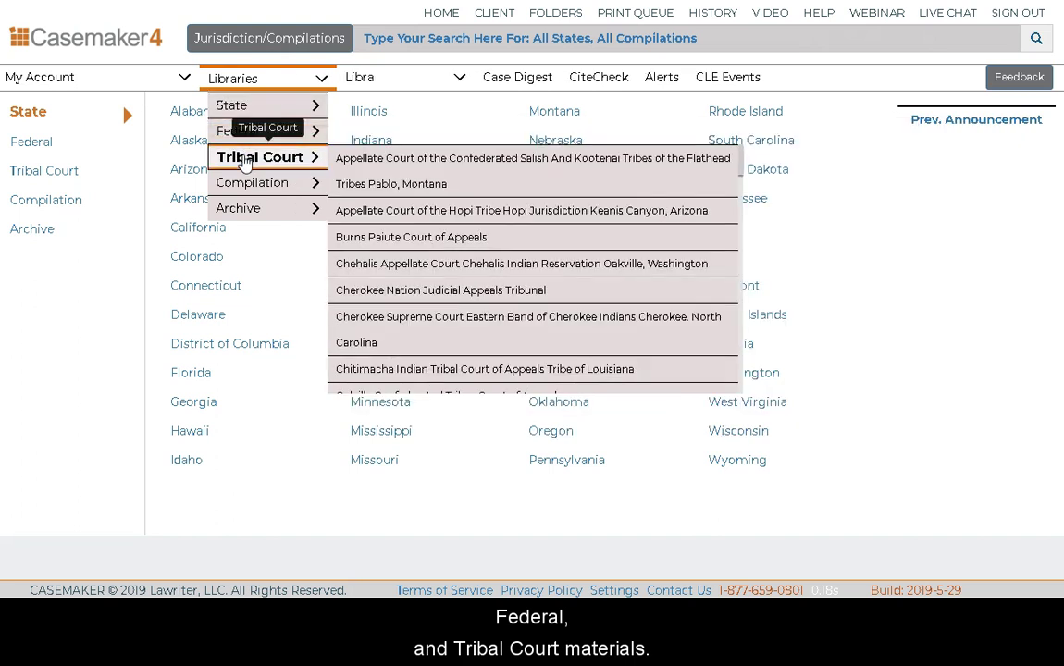
{"action": "mouse_move", "coordinate": [245, 185]}
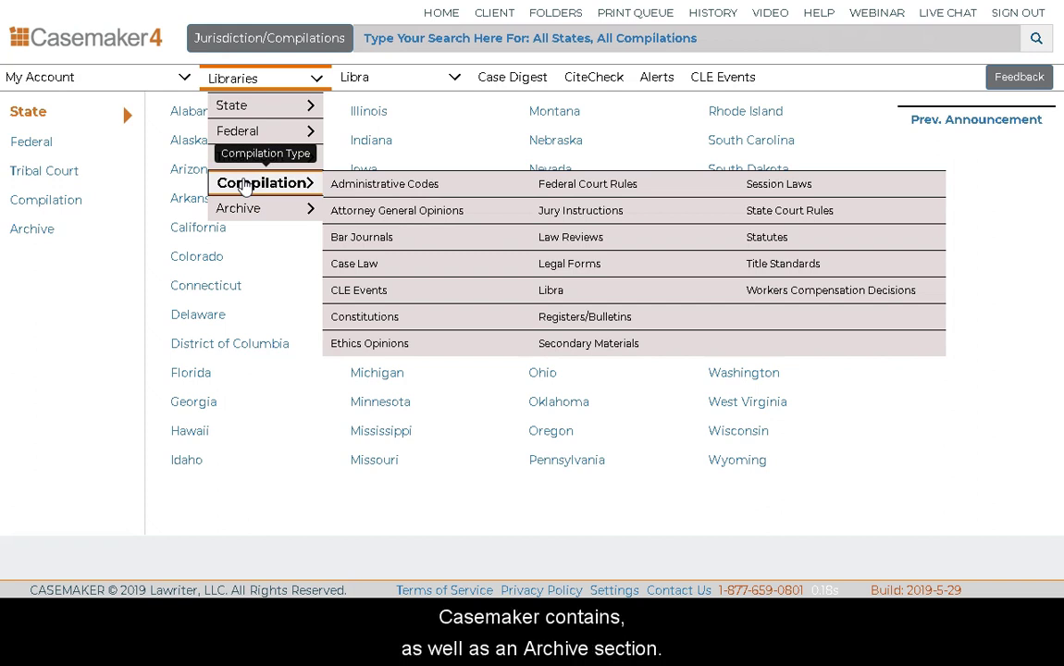
{"action": "mouse_move", "coordinate": [245, 212]}
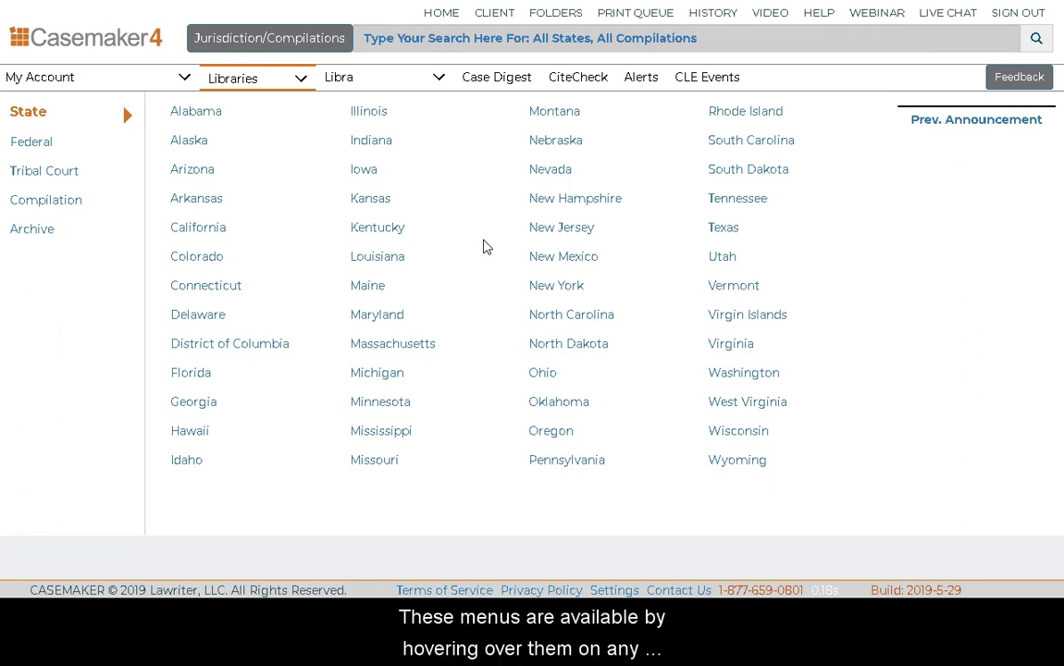
{"action": "mouse_move", "coordinate": [280, 86]}
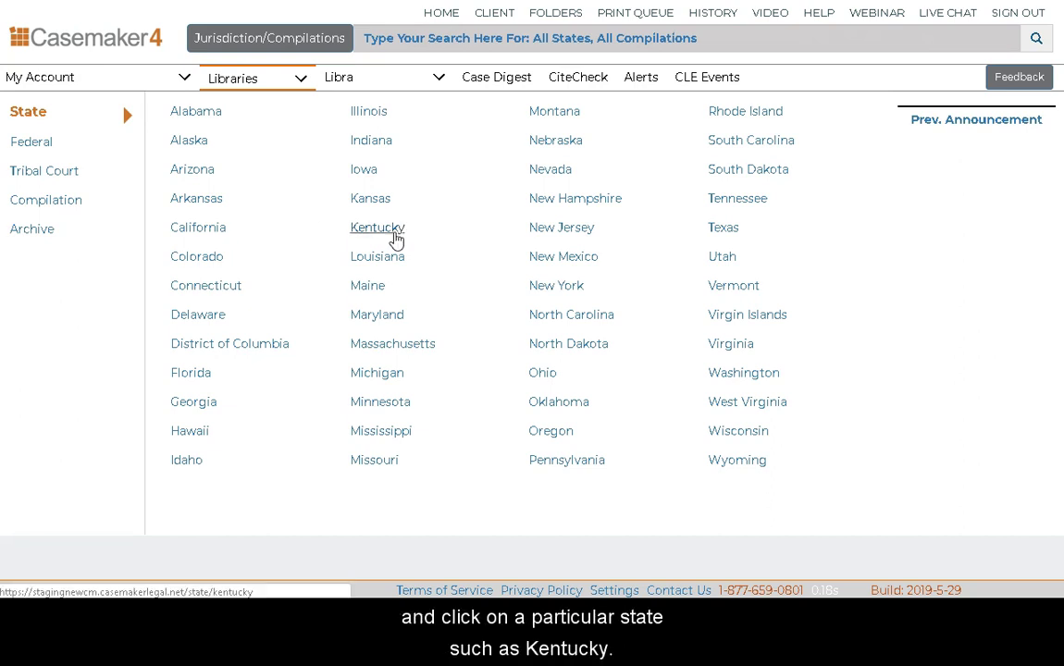
Step: Open the Kentucky library in Tree View and browse the 2019 Statutes through Title 1, Chapter 1 to Section 1.100
{"action": "left_click", "coordinate": [394, 233]}
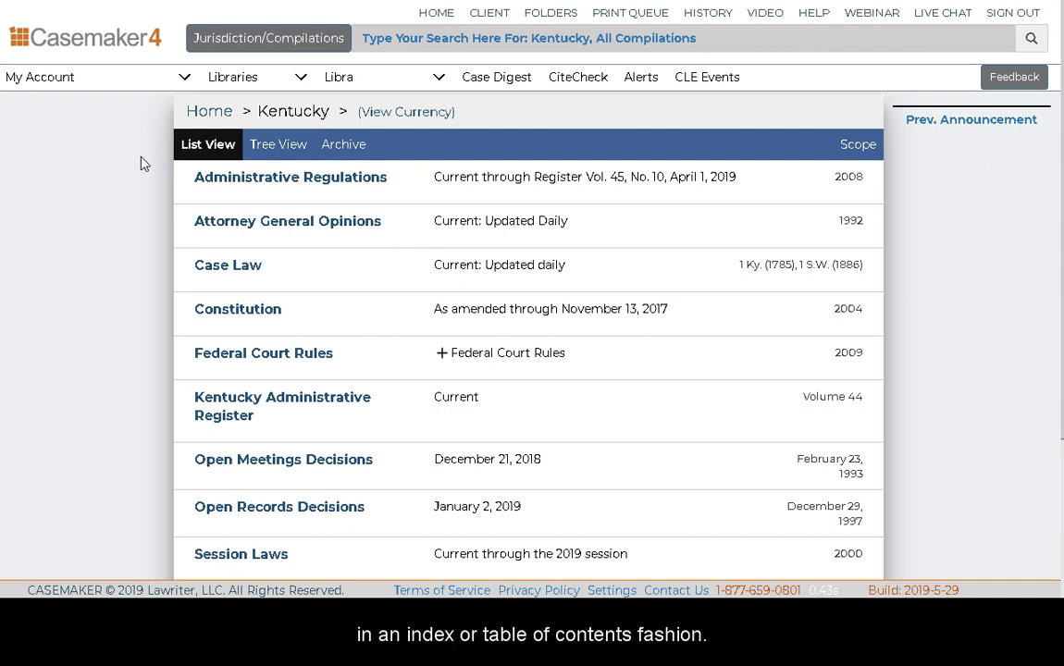
{"action": "left_click", "coordinate": [263, 148]}
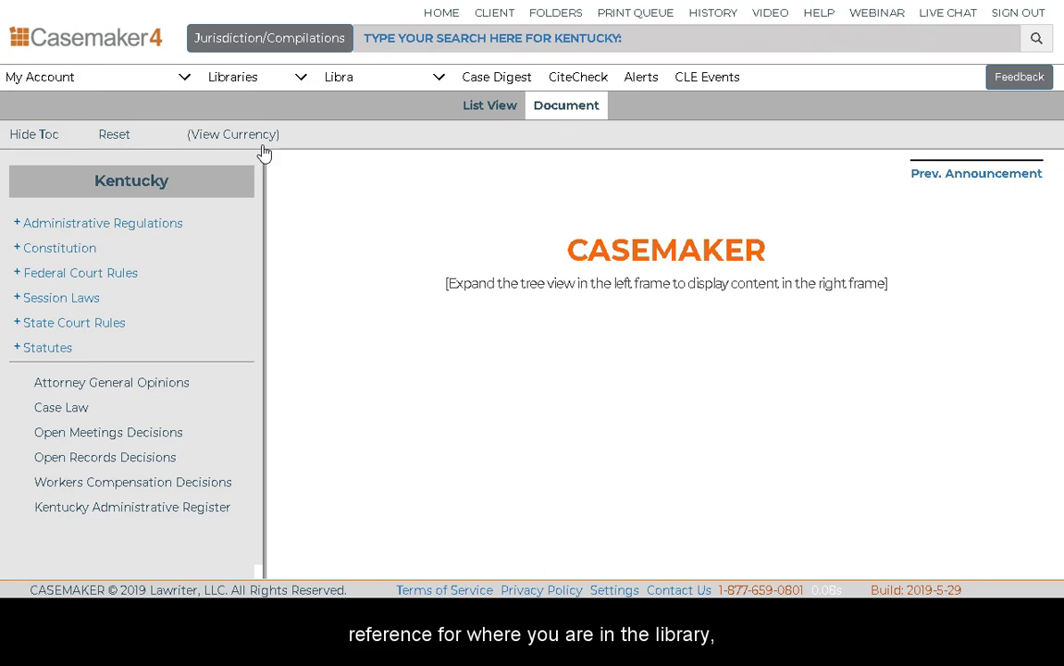
{"action": "left_click", "coordinate": [18, 348]}
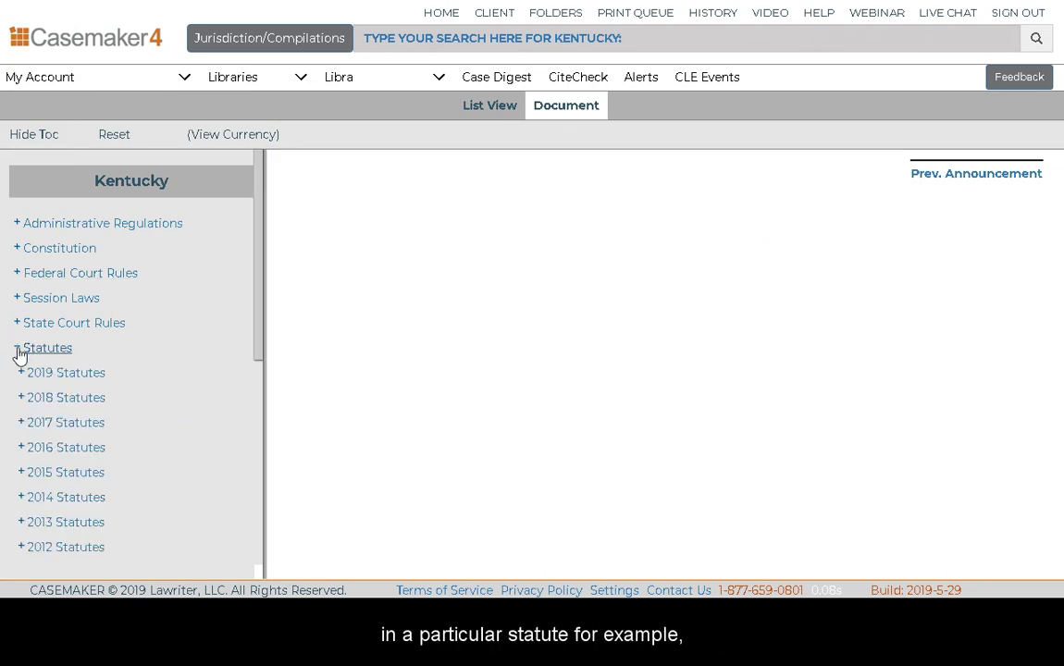
{"action": "left_click", "coordinate": [22, 373]}
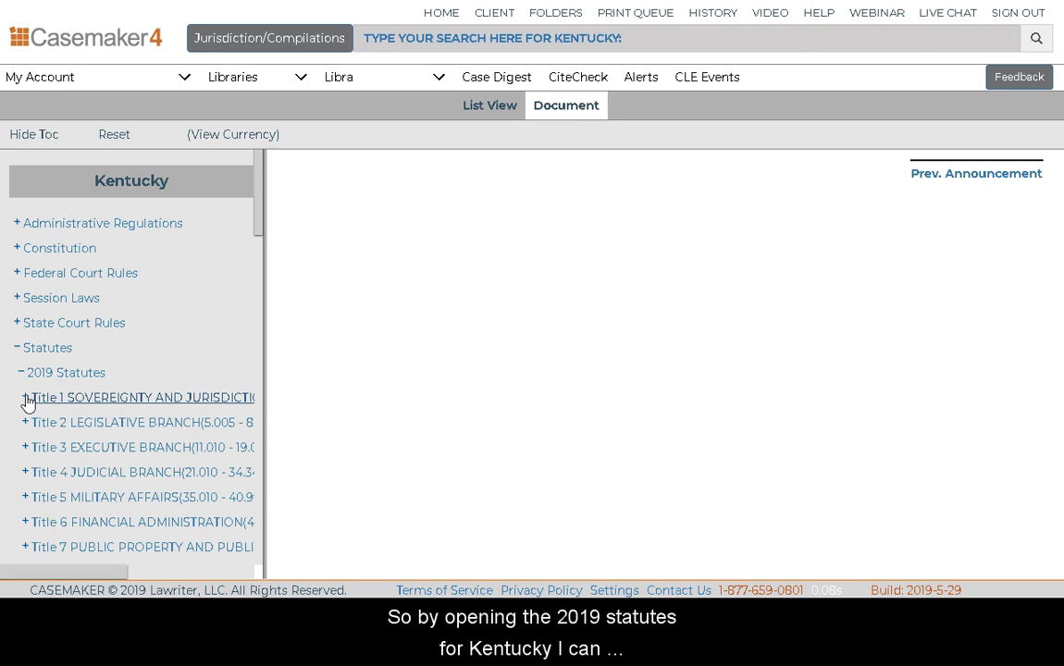
{"action": "left_click", "coordinate": [26, 398]}
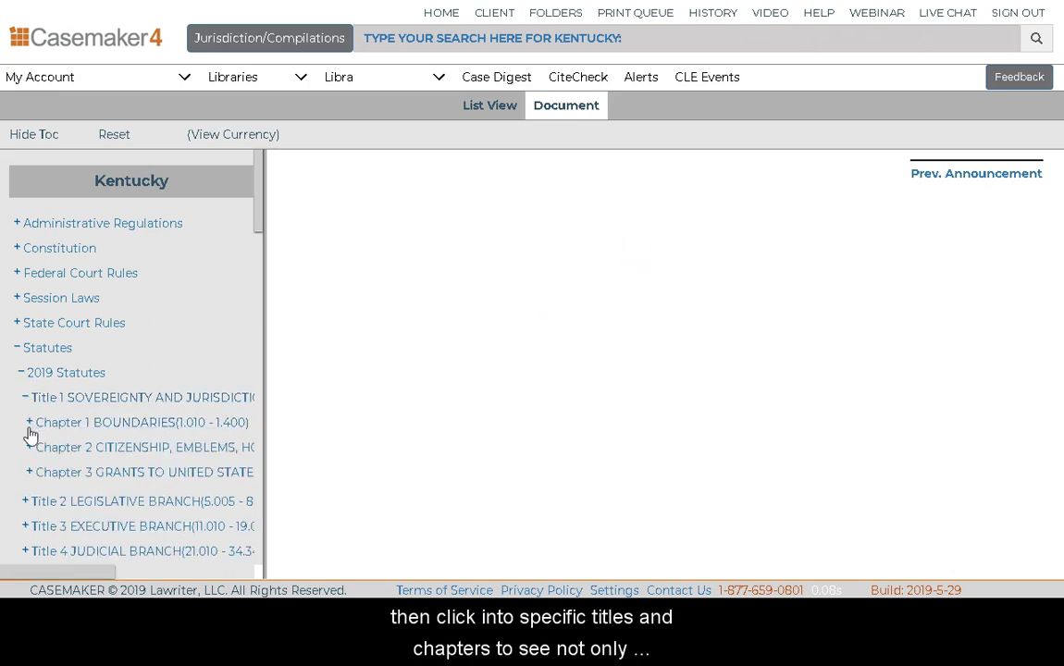
{"action": "left_click", "coordinate": [32, 422]}
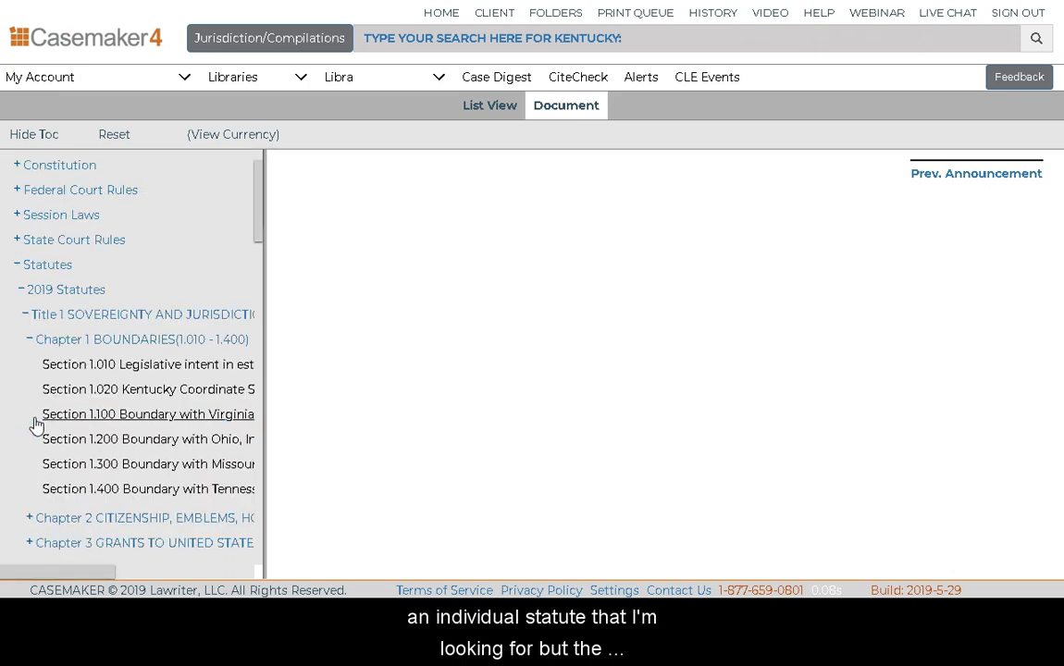
{"action": "left_click", "coordinate": [133, 422]}
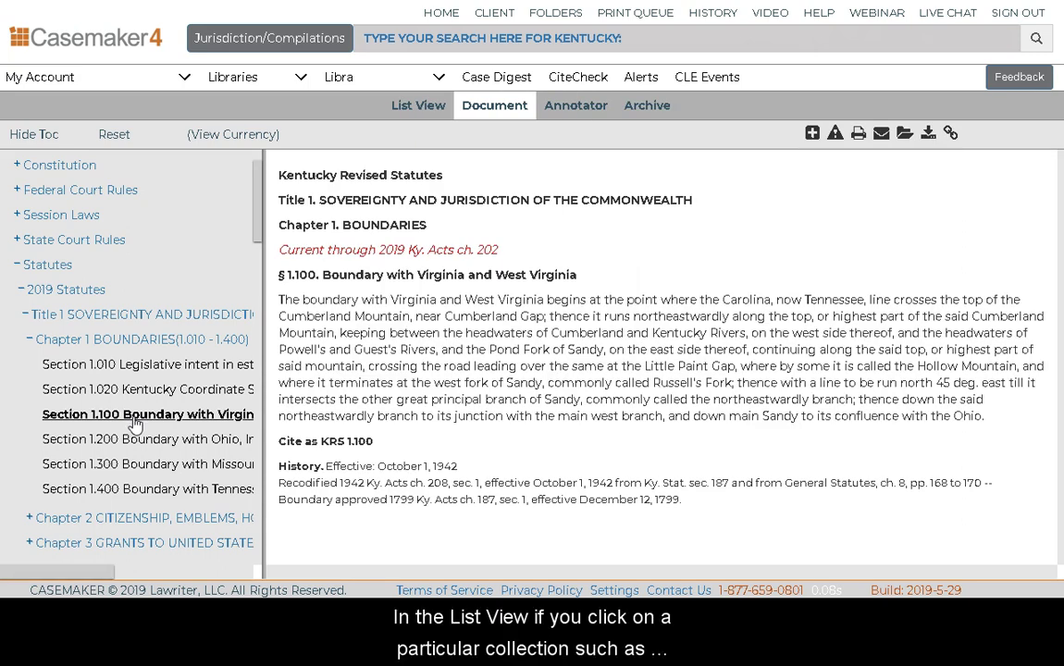
Step: Return to the Kentucky library's List View and open its Statutes collection
{"action": "left_click", "coordinate": [418, 107]}
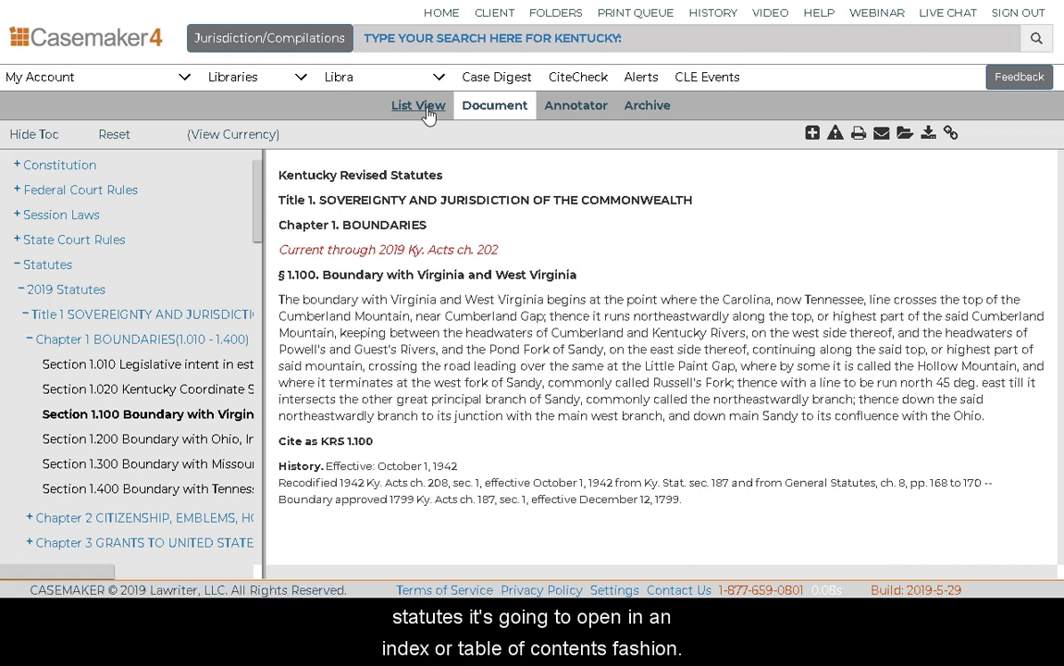
{"action": "left_click", "coordinate": [418, 106]}
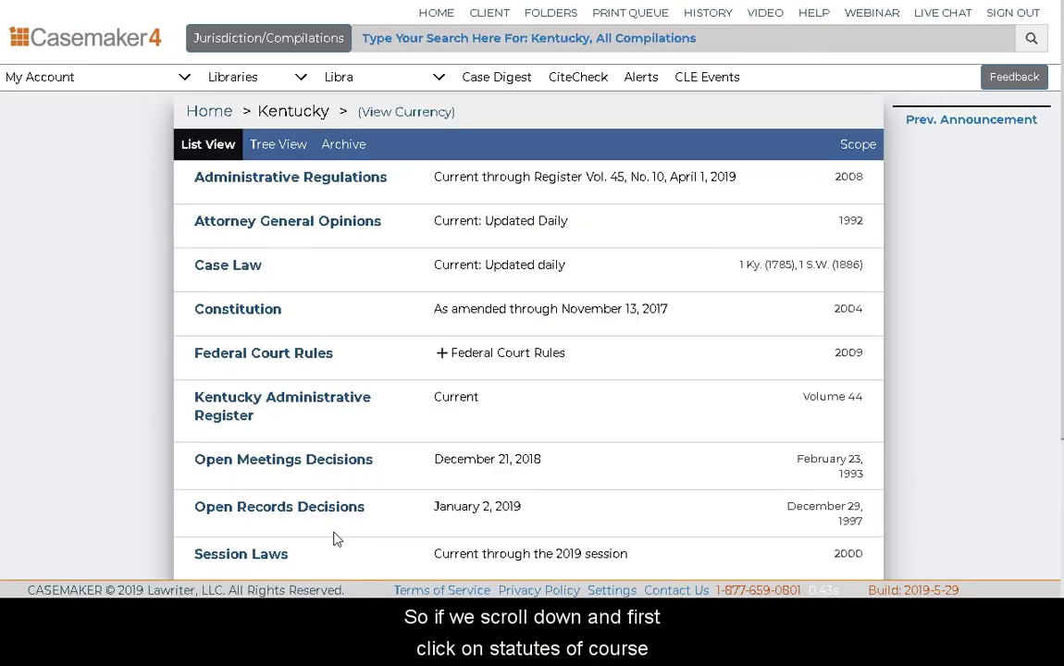
{"action": "scroll", "coordinate": [335, 539], "scroll_direction": "down", "scroll_amount": 2}
{"action": "left_click", "coordinate": [246, 563]}
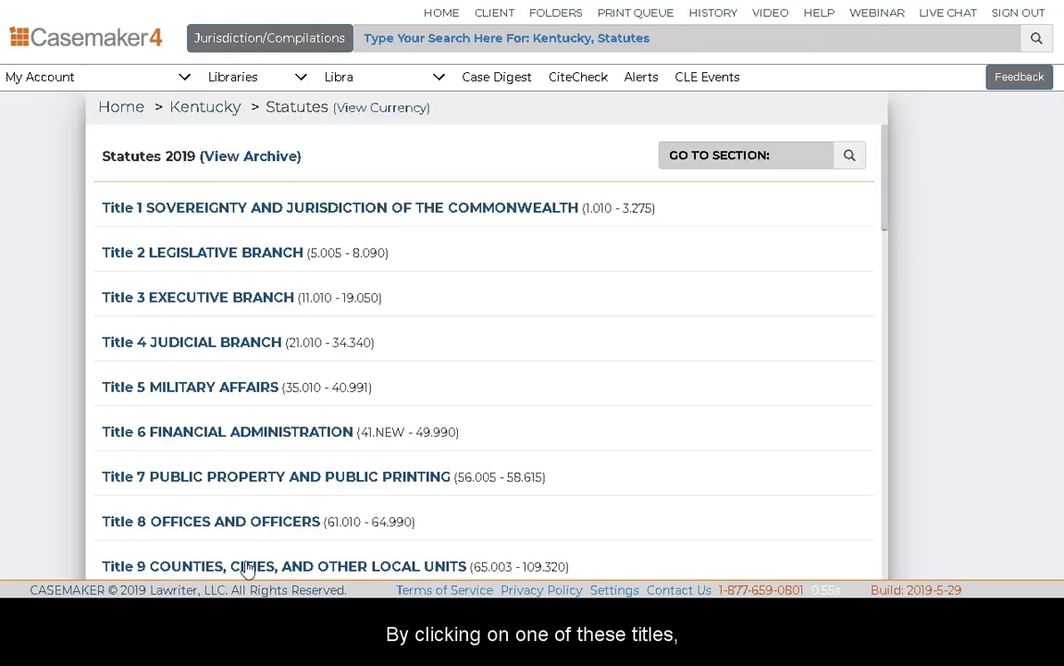
Step: Open § 36.020 on the Adjutant General from Title 5 Military Affairs, Chapter 36 Department of Military Affairs
{"action": "left_click", "coordinate": [207, 392]}
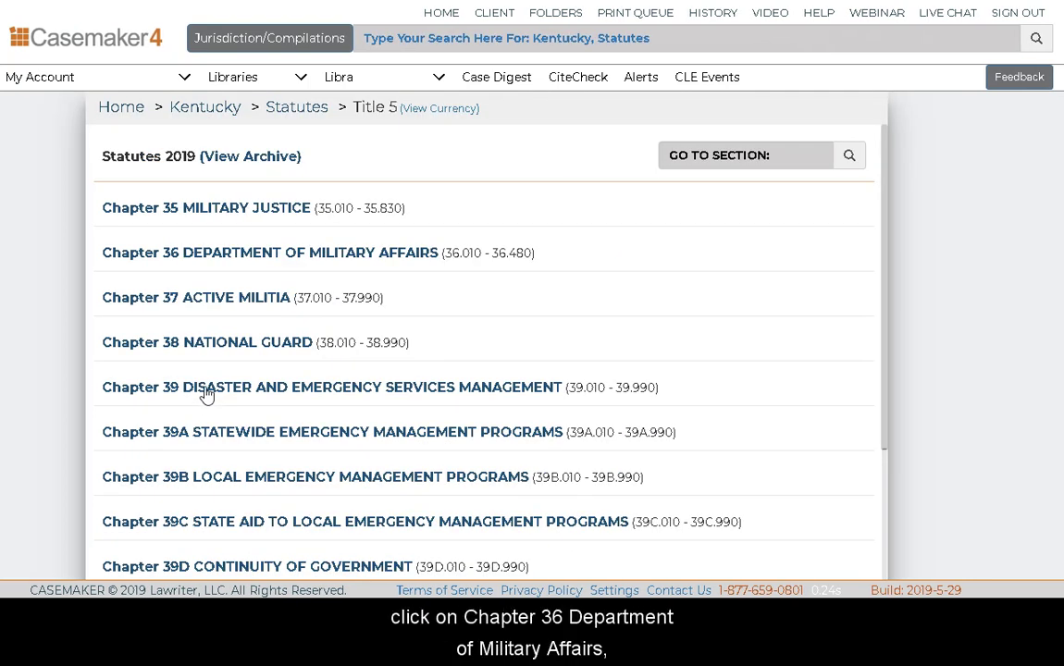
{"action": "left_click", "coordinate": [277, 260]}
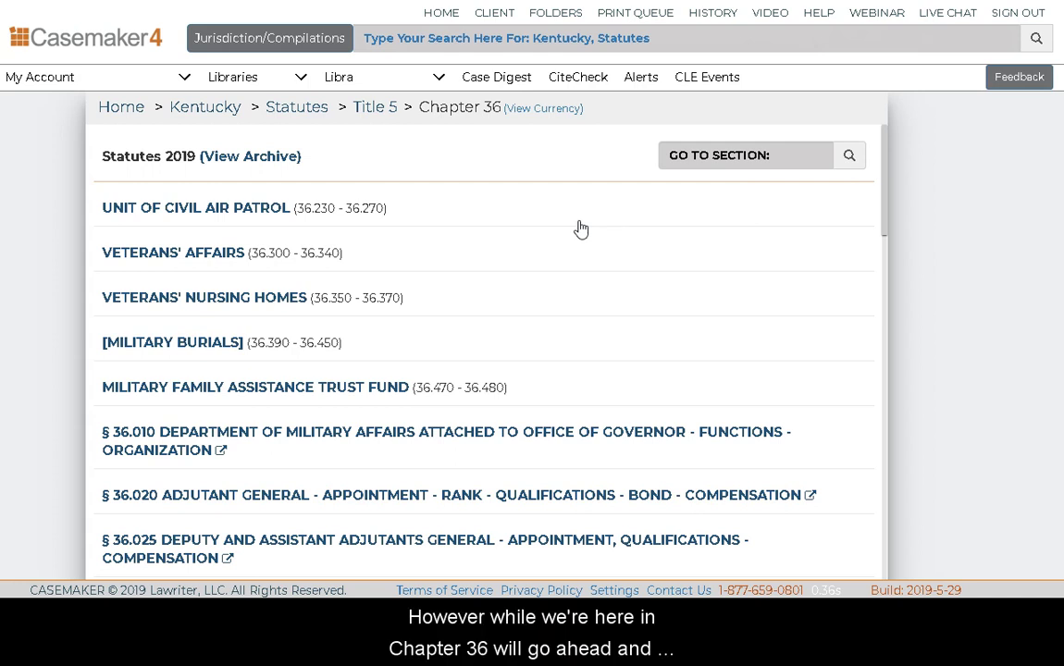
{"action": "left_click", "coordinate": [409, 503]}
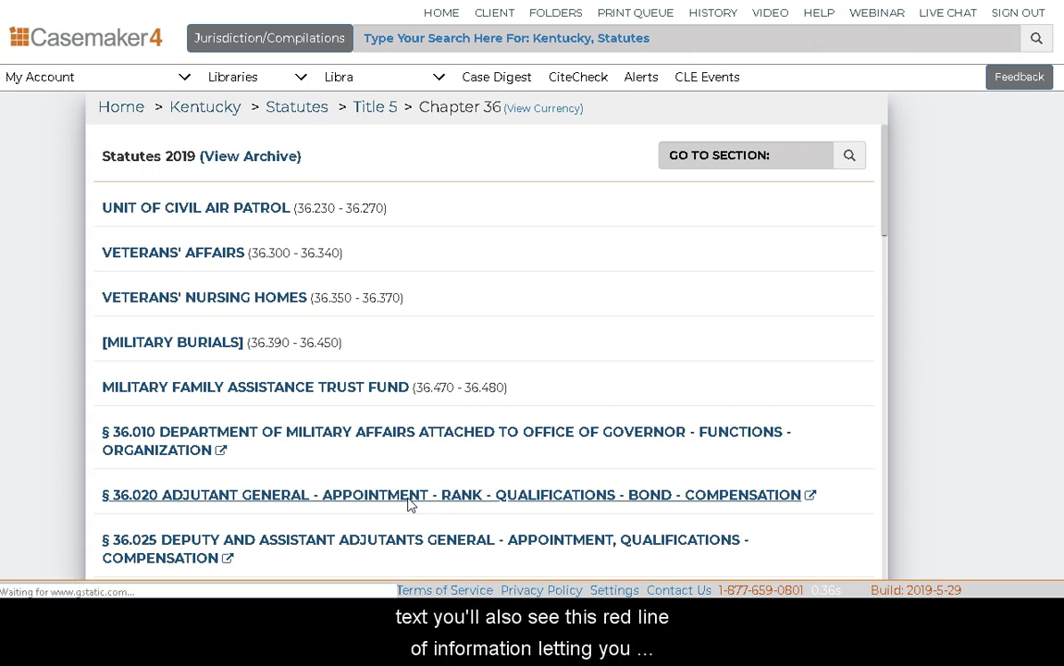
{"action": "left_click", "coordinate": [411, 499]}
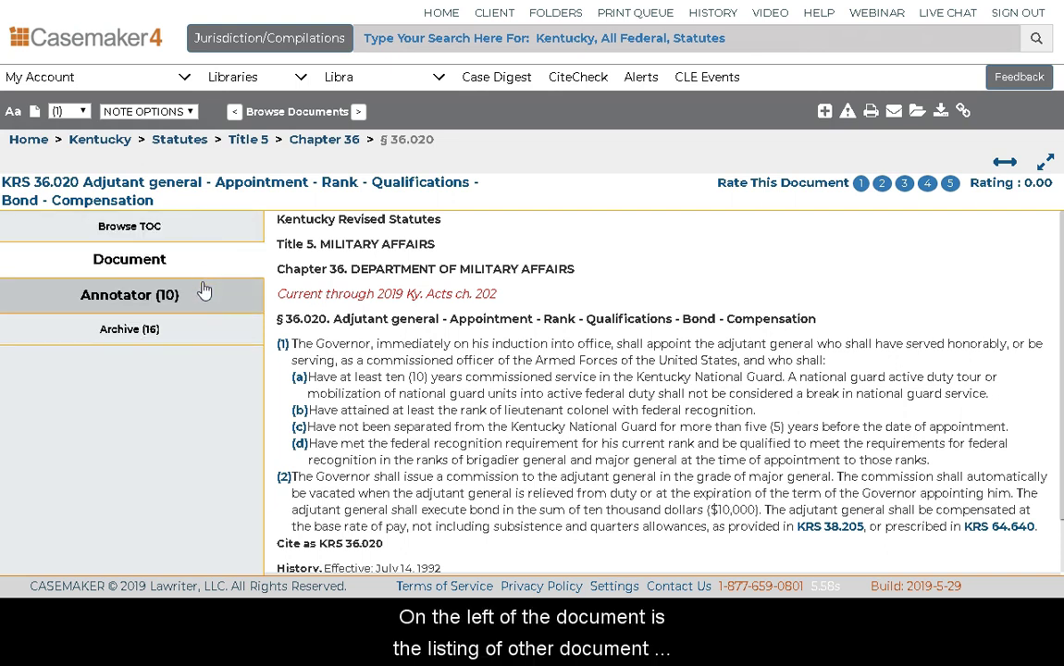
Step: Review the statute's archived versions and its Annotator case law, and return to the document text
{"action": "left_click", "coordinate": [178, 340]}
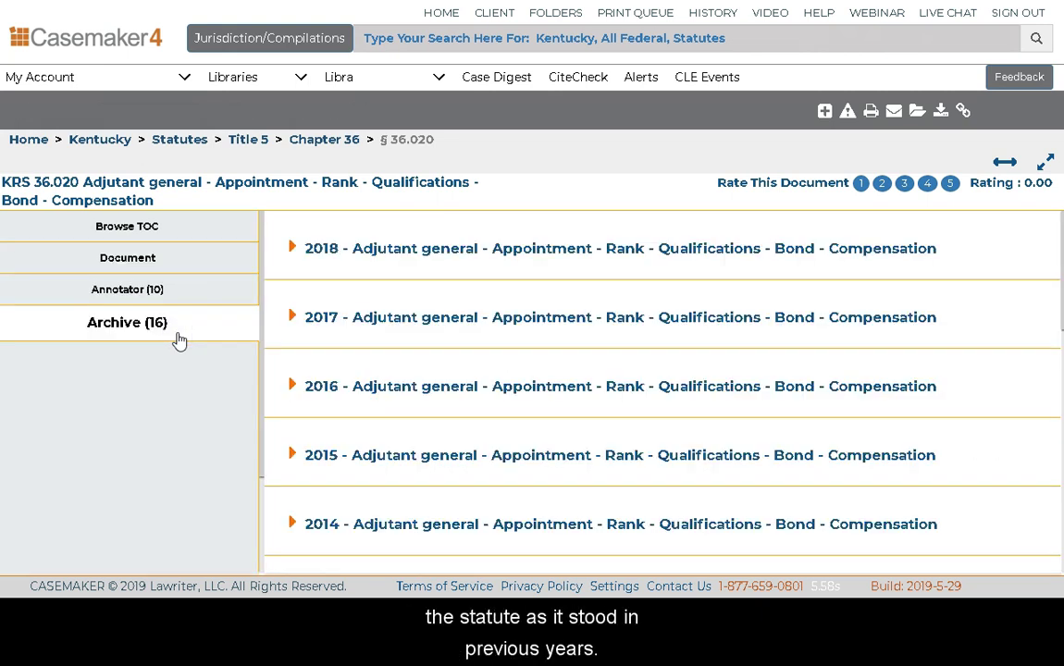
{"action": "left_click", "coordinate": [163, 292]}
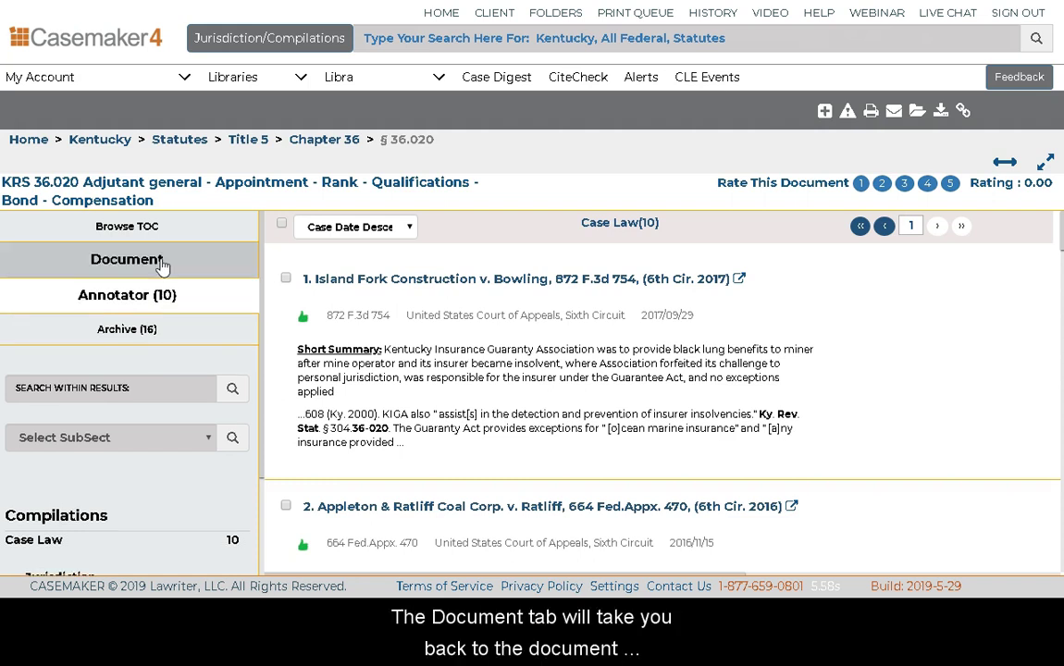
{"action": "left_click", "coordinate": [160, 262]}
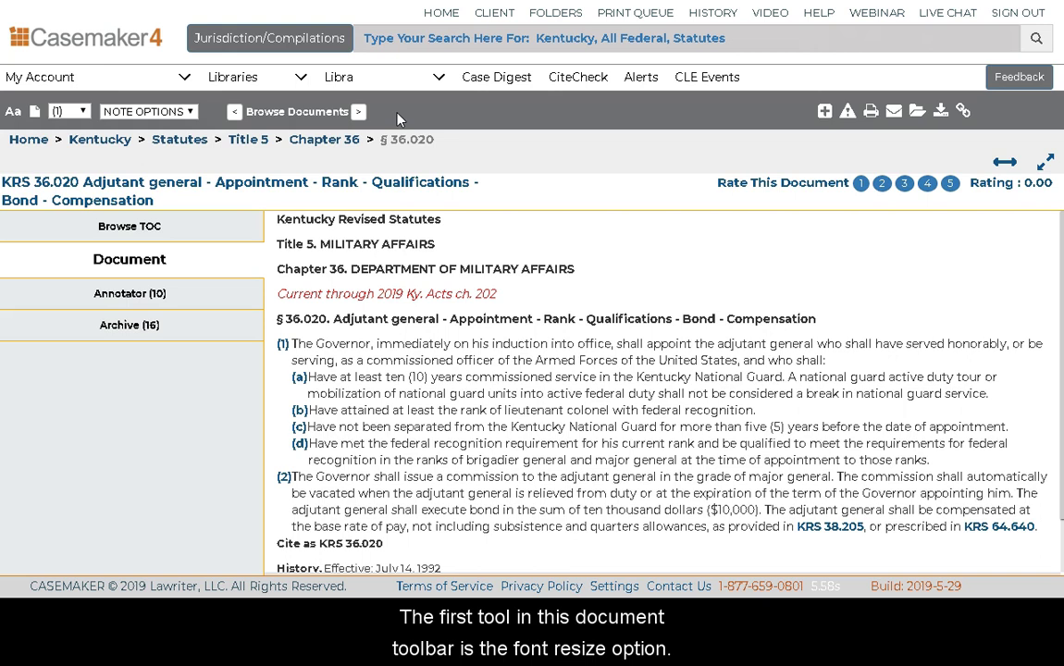
Step: Enlarge the statute's text, restore it to standard size, and check the list of its subsections
{"action": "left_click", "coordinate": [15, 116]}
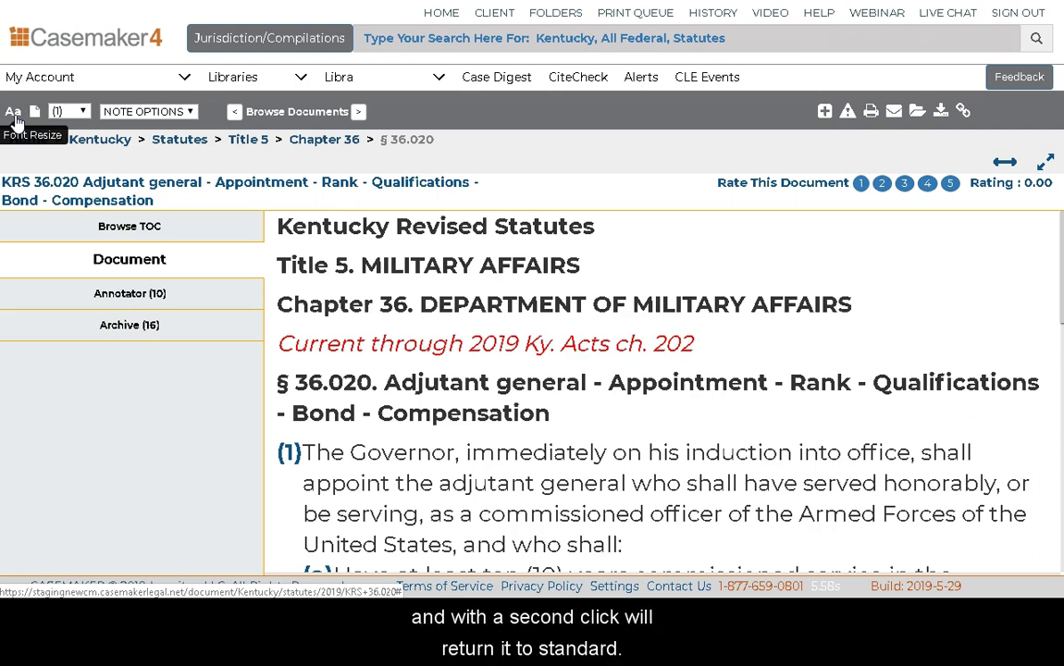
{"action": "left_click", "coordinate": [15, 116]}
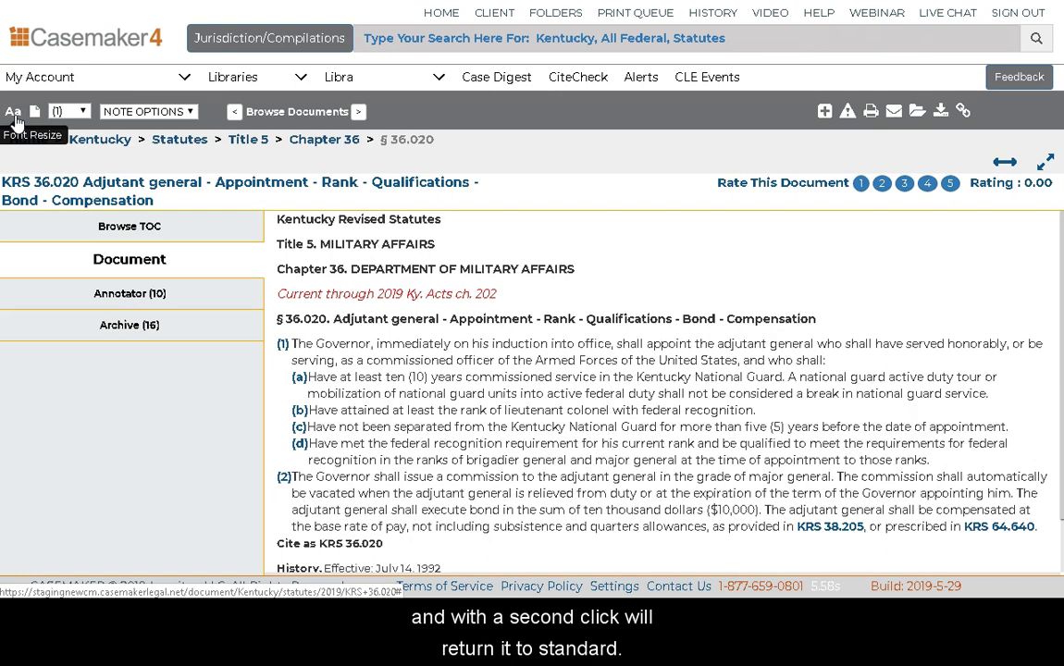
{"action": "left_click", "coordinate": [81, 112]}
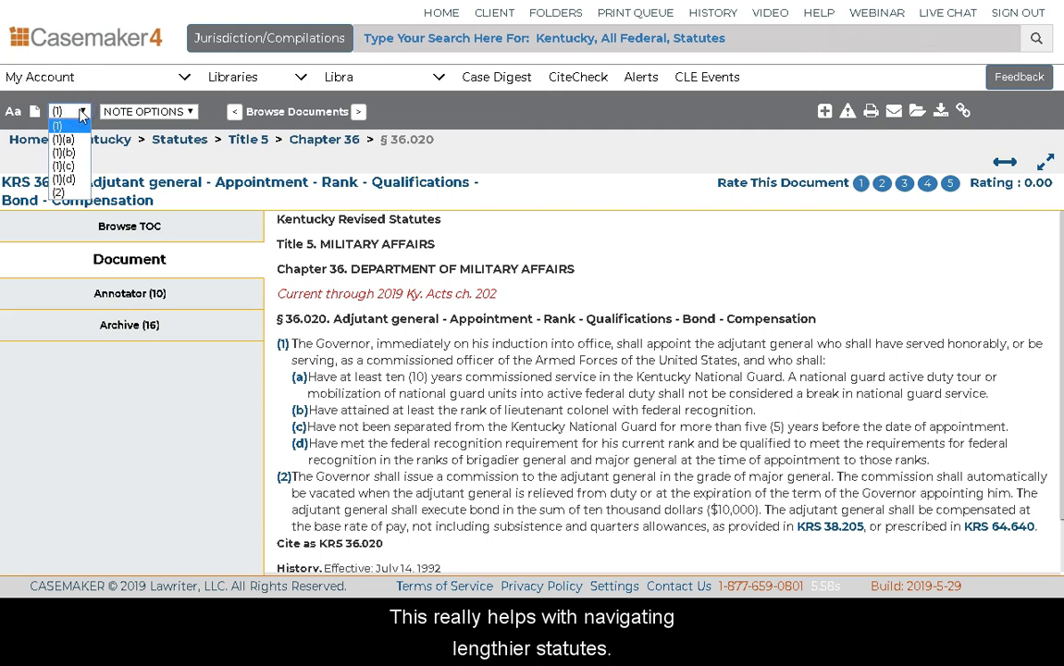
{"action": "left_click", "coordinate": [81, 112]}
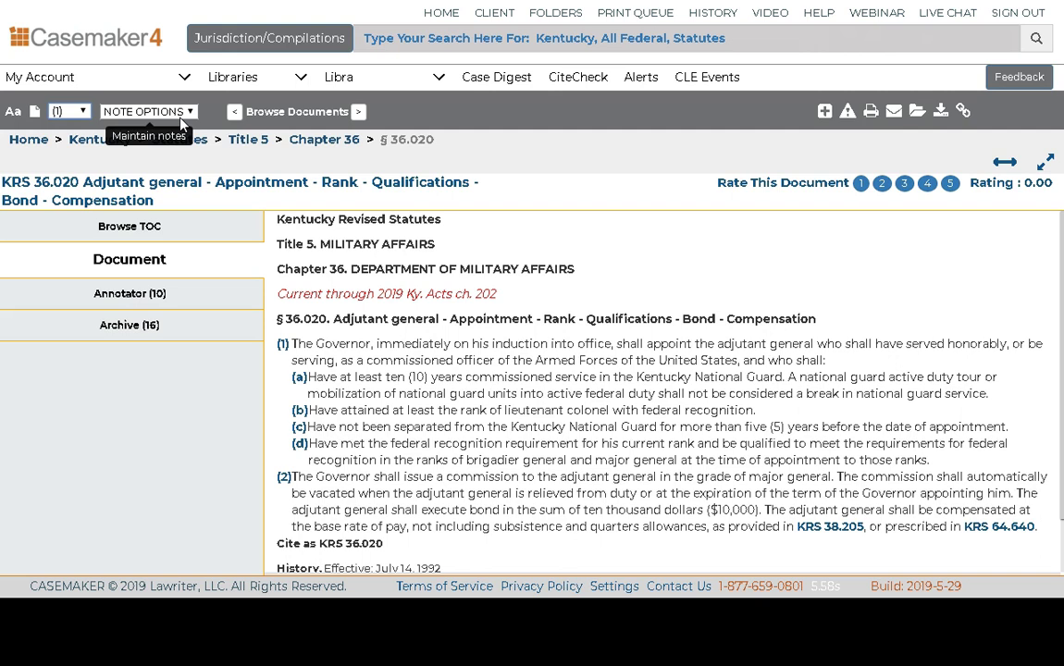
Step: Go back to the Chapter 36 table of contents and return to the home page
{"action": "left_click", "coordinate": [144, 232]}
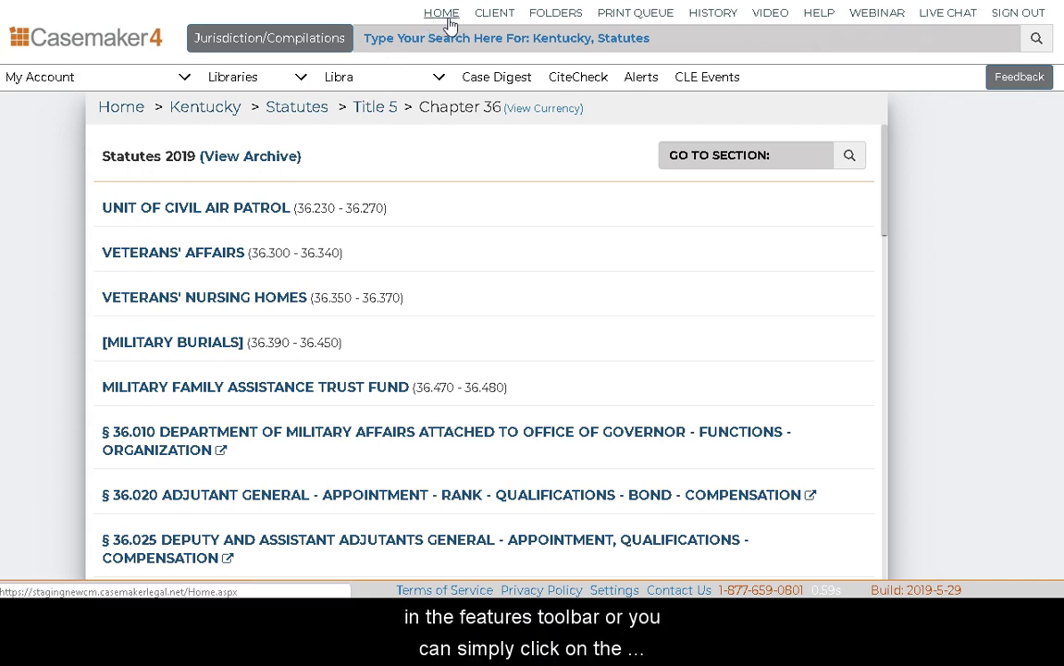
{"action": "left_click", "coordinate": [71, 51]}
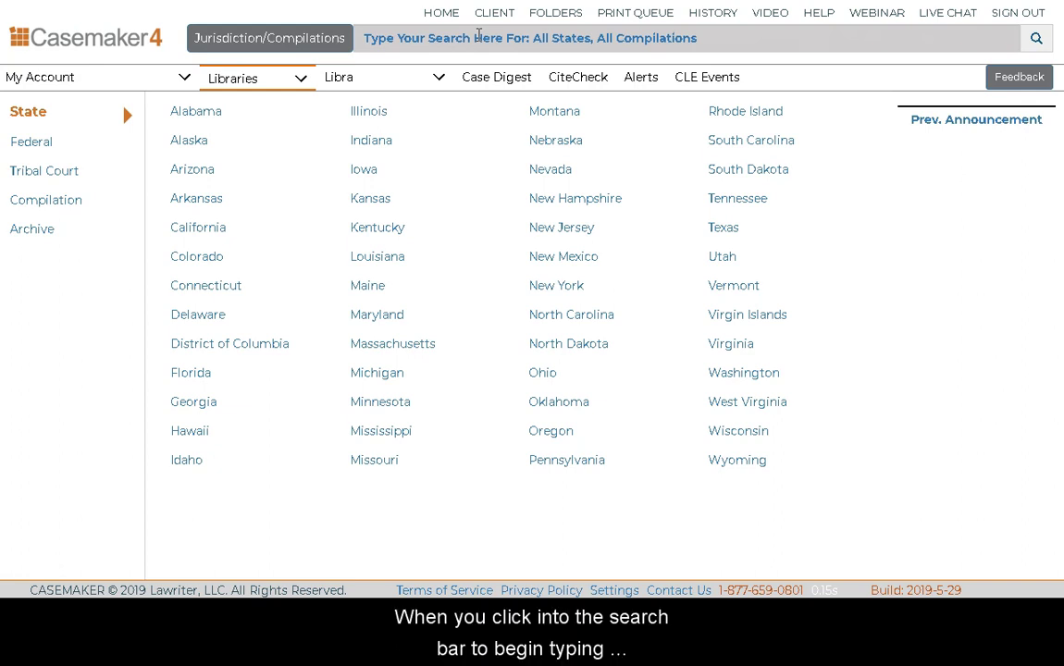
Step: View the Search Tips for the main search and close them again
{"action": "left_click", "coordinate": [478, 34]}
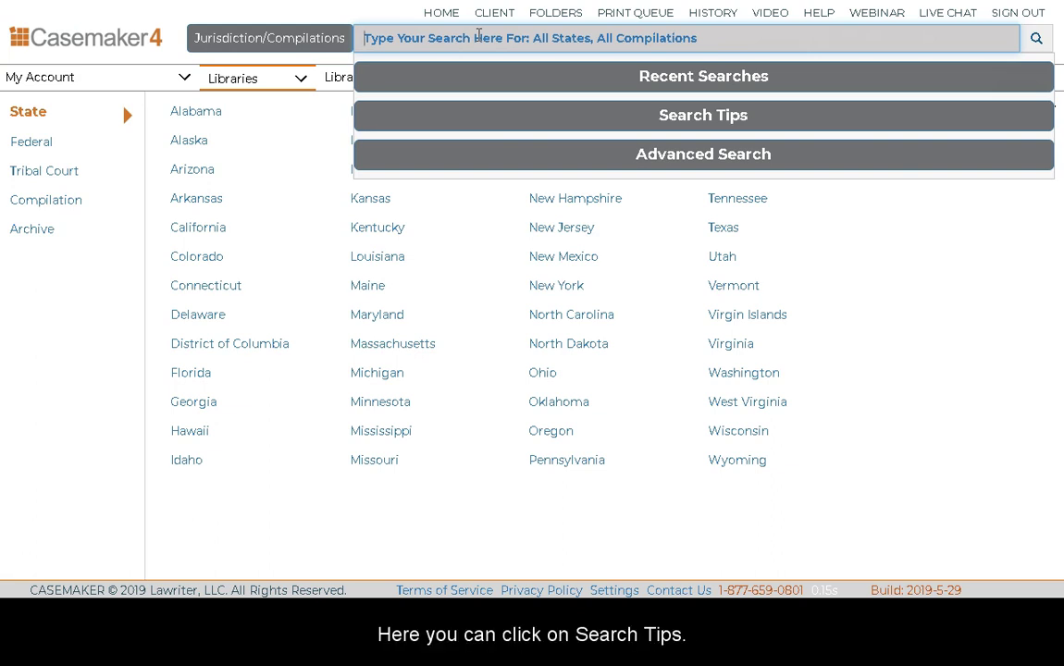
{"action": "left_click", "coordinate": [502, 117]}
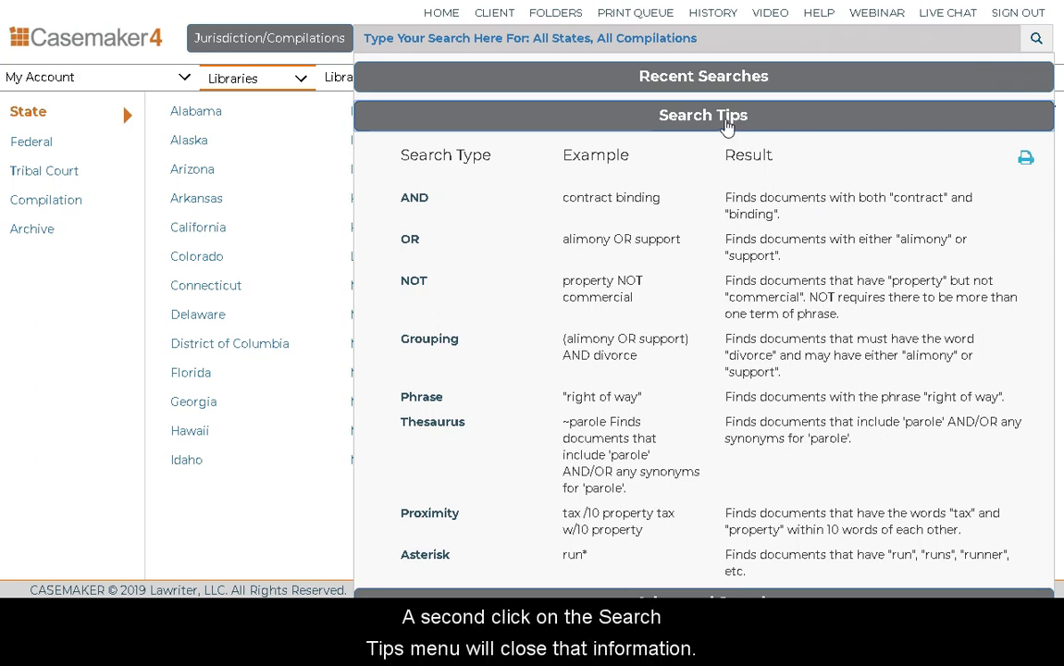
{"action": "left_click", "coordinate": [726, 122]}
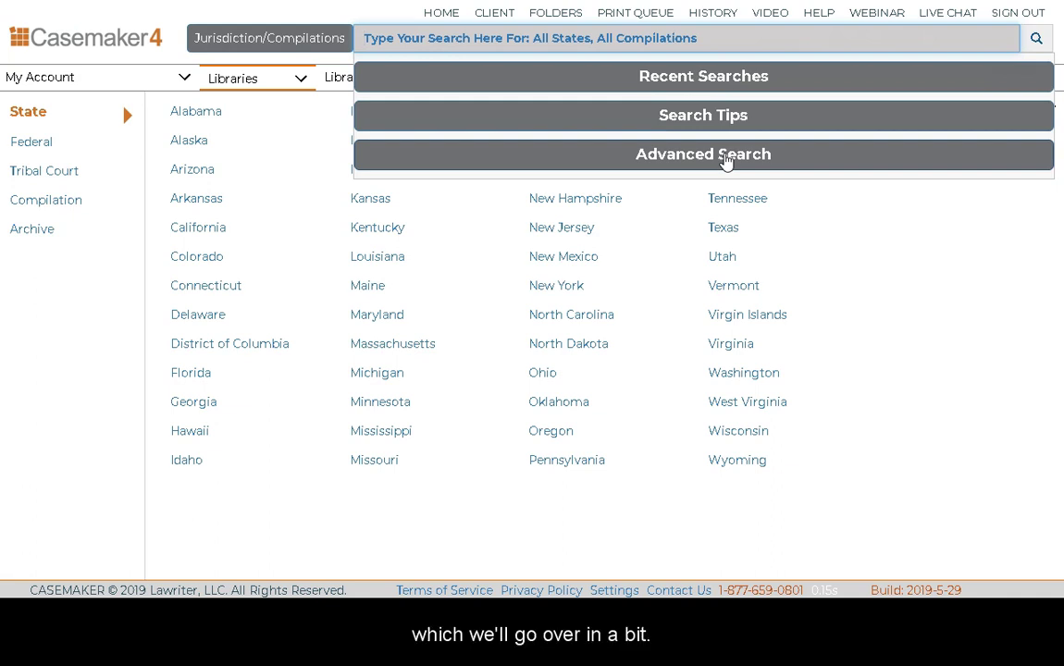
{"action": "left_click", "coordinate": [586, 36]}
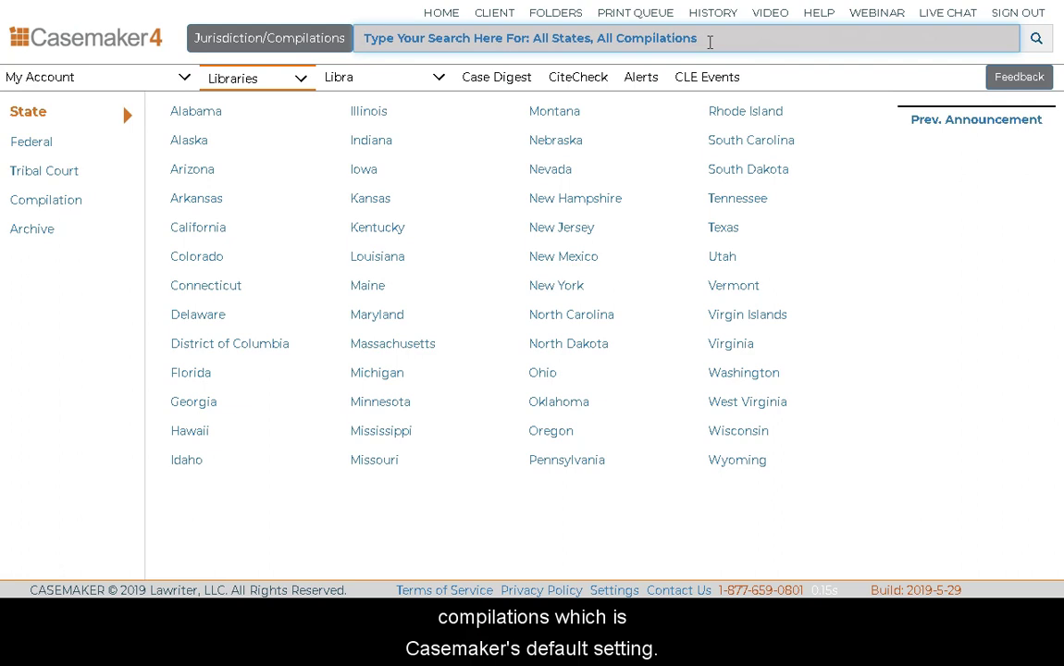
Step: Clear Circuit Opinions from the jurisdiction and compilation choices and save the scope as All States and All Compilations
{"action": "left_click", "coordinate": [237, 46]}
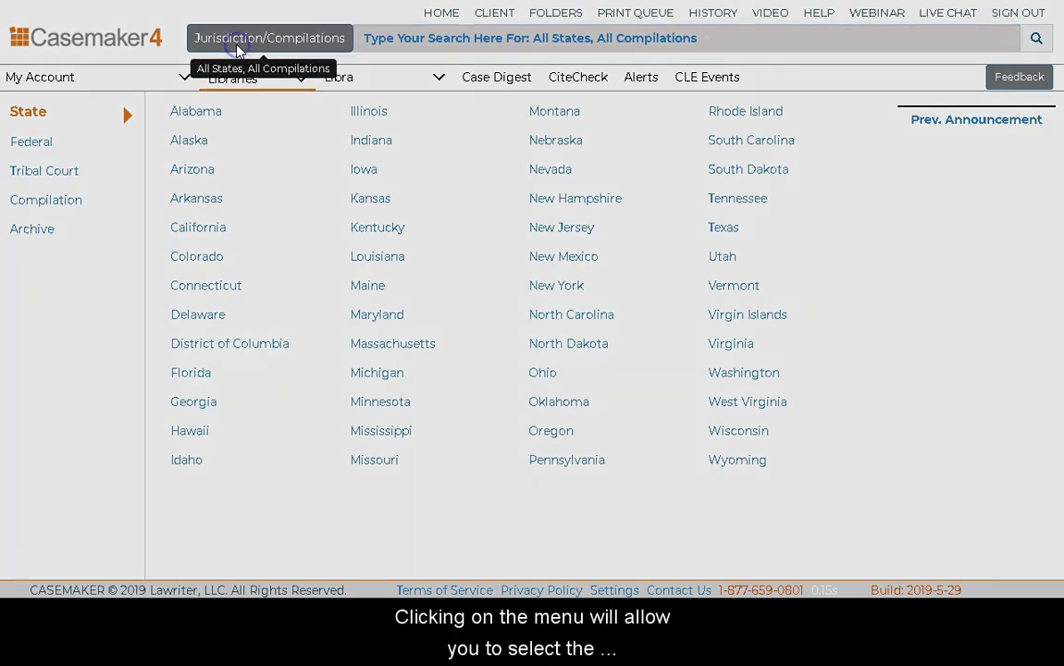
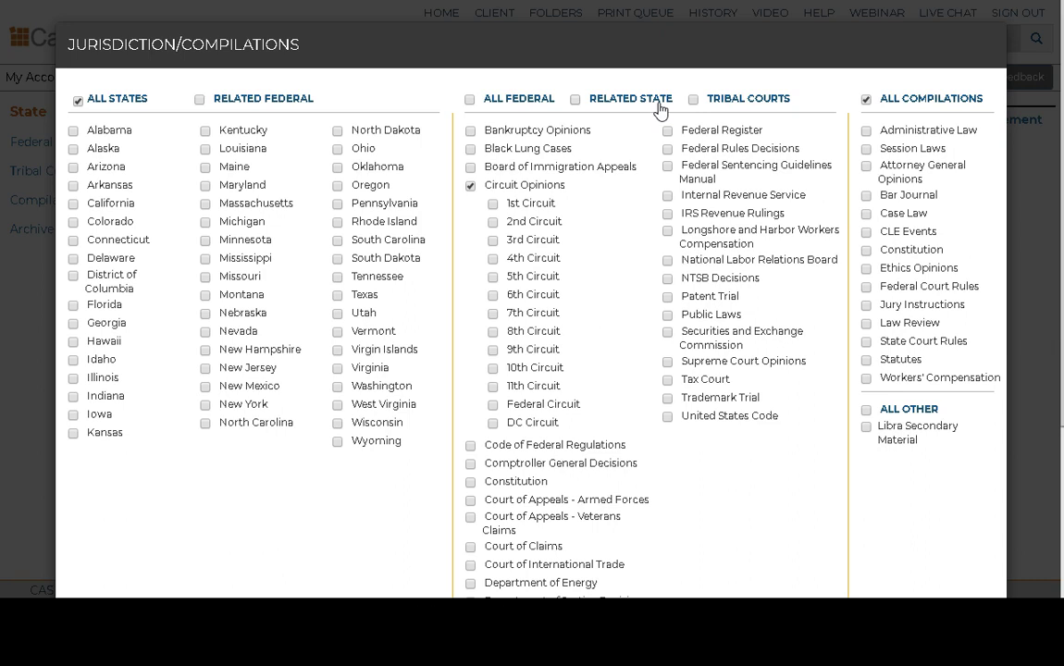
{"action": "left_click", "coordinate": [470, 185]}
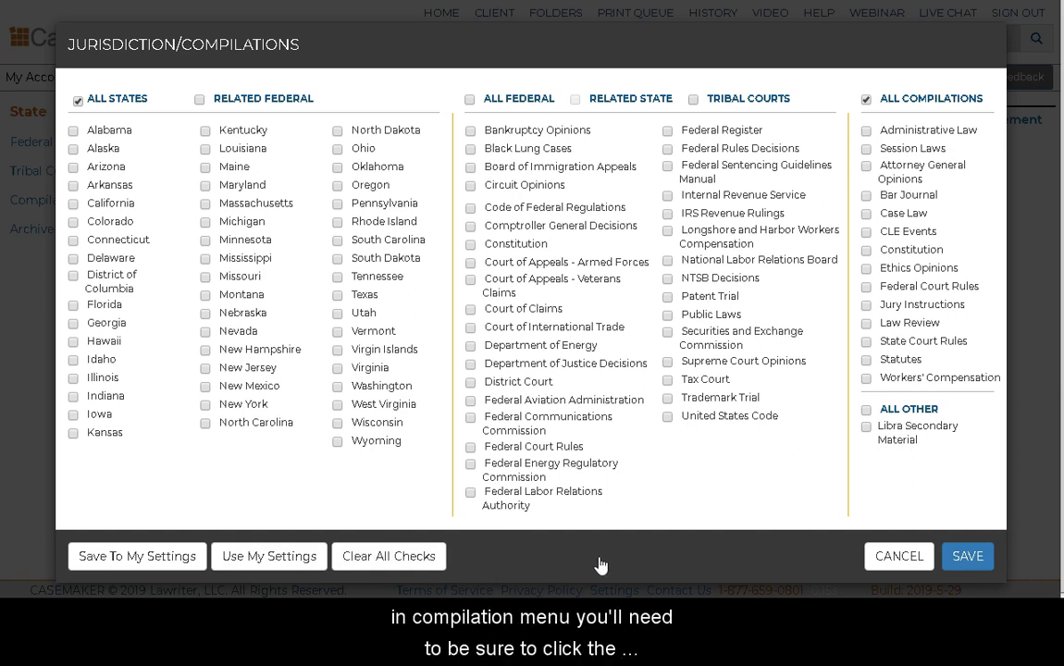
{"action": "left_click", "coordinate": [983, 561]}
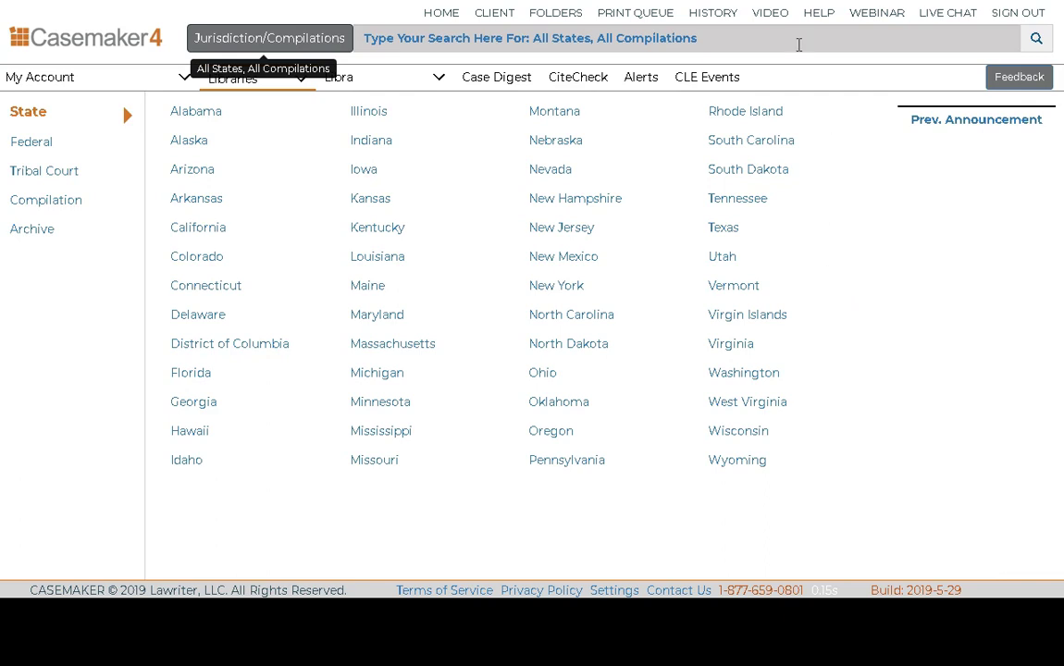
Step: Search all states and all compilations for "handguns felony"
{"action": "left_click", "coordinate": [750, 40]}
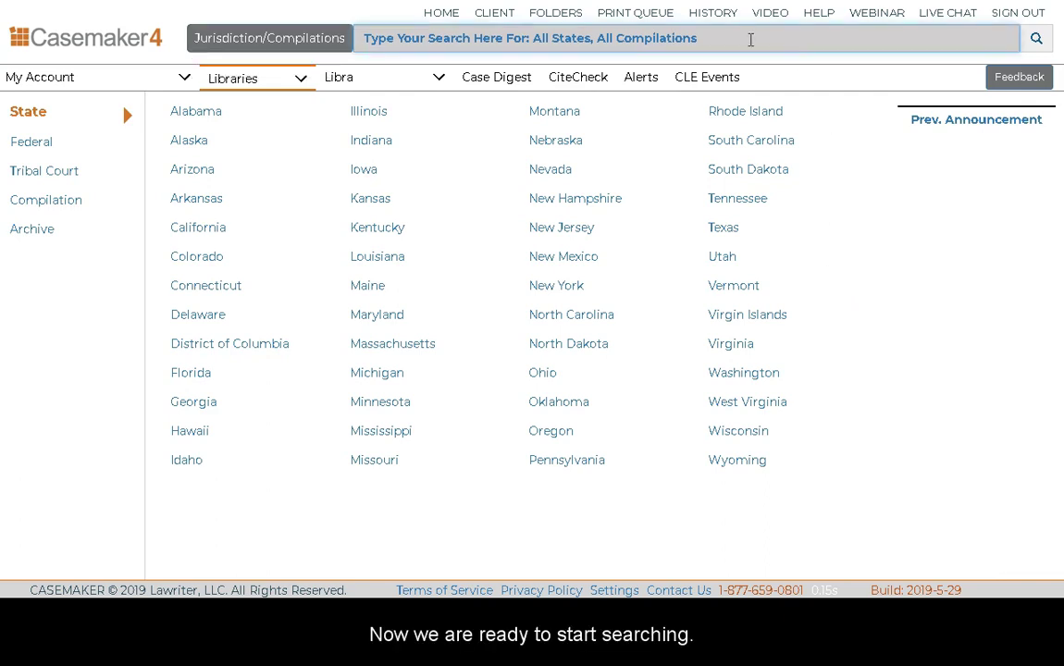
{"action": "left_click", "coordinate": [751, 39]}
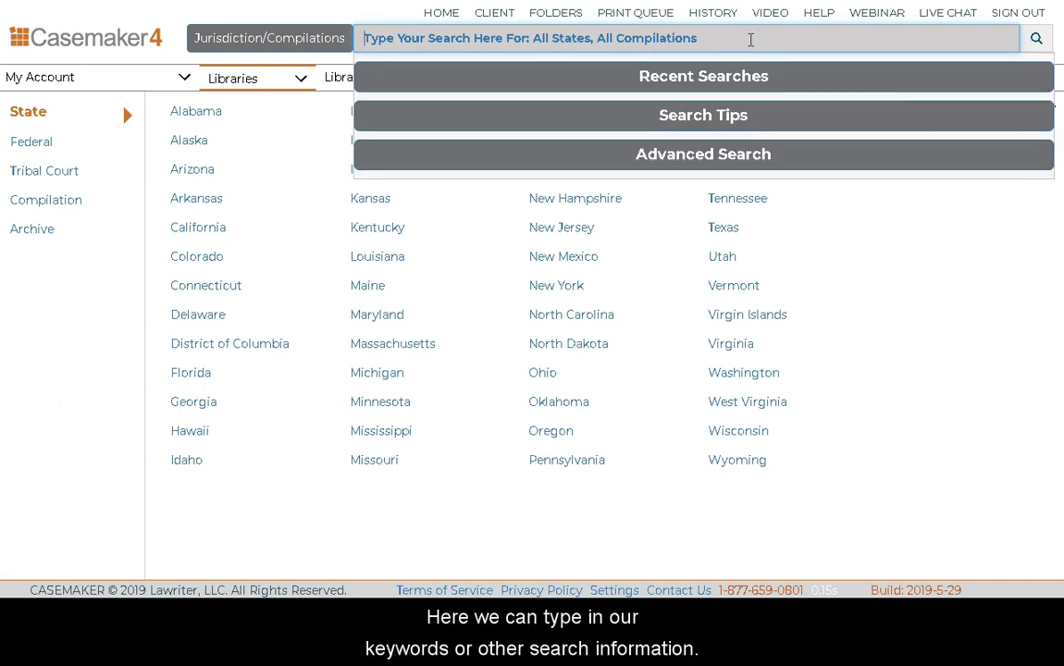
{"action": "type", "text": "handguns"}
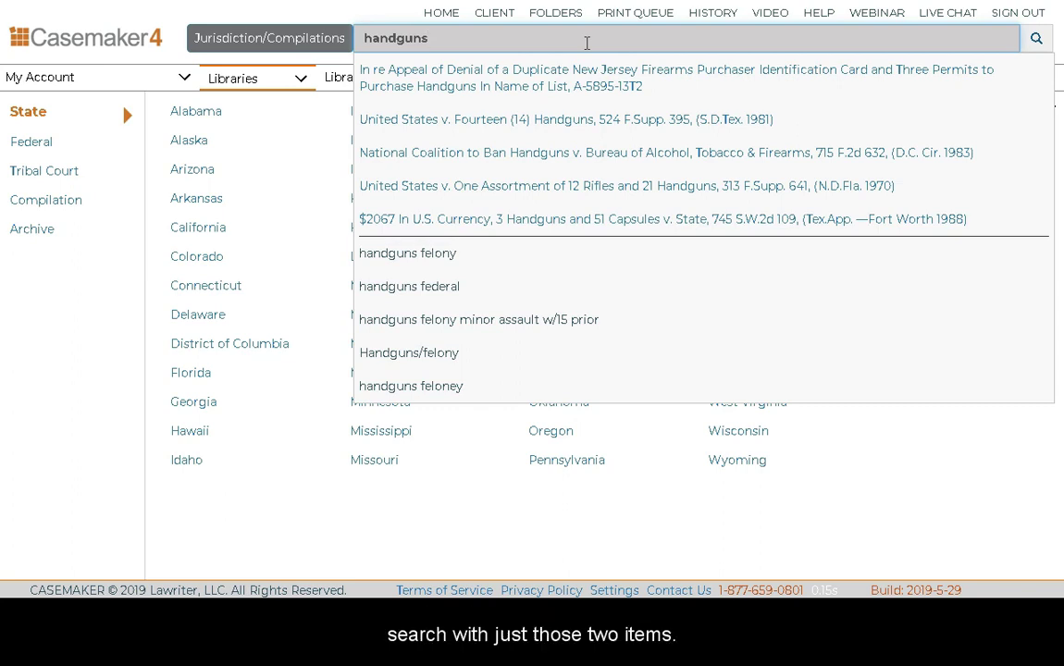
{"action": "type", "text": "felony"}
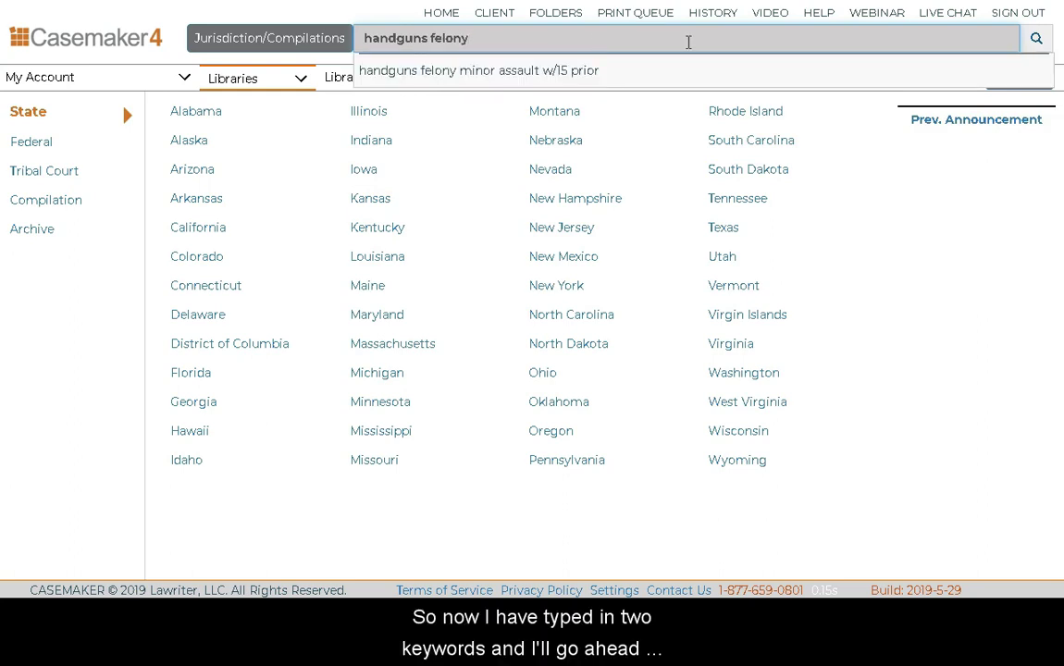
{"action": "left_click", "coordinate": [1034, 42]}
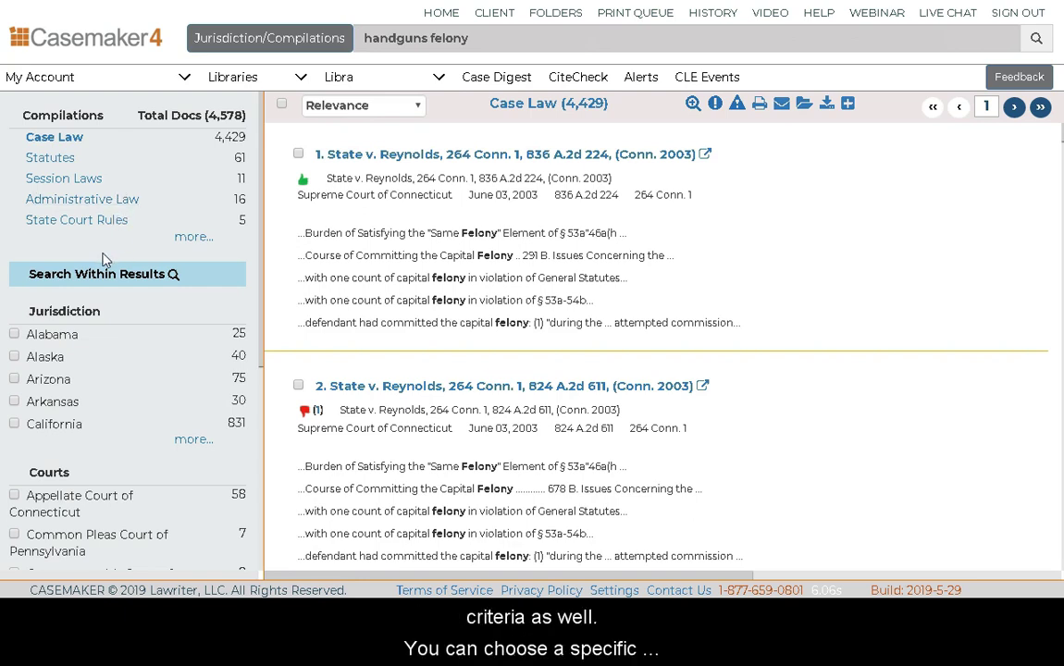
Step: Look over the result filters, and narrow the case law results with the proximity query "assault w/15 prior"
{"action": "scroll", "coordinate": [97, 398], "scroll_direction": "down", "scroll_amount": 4}
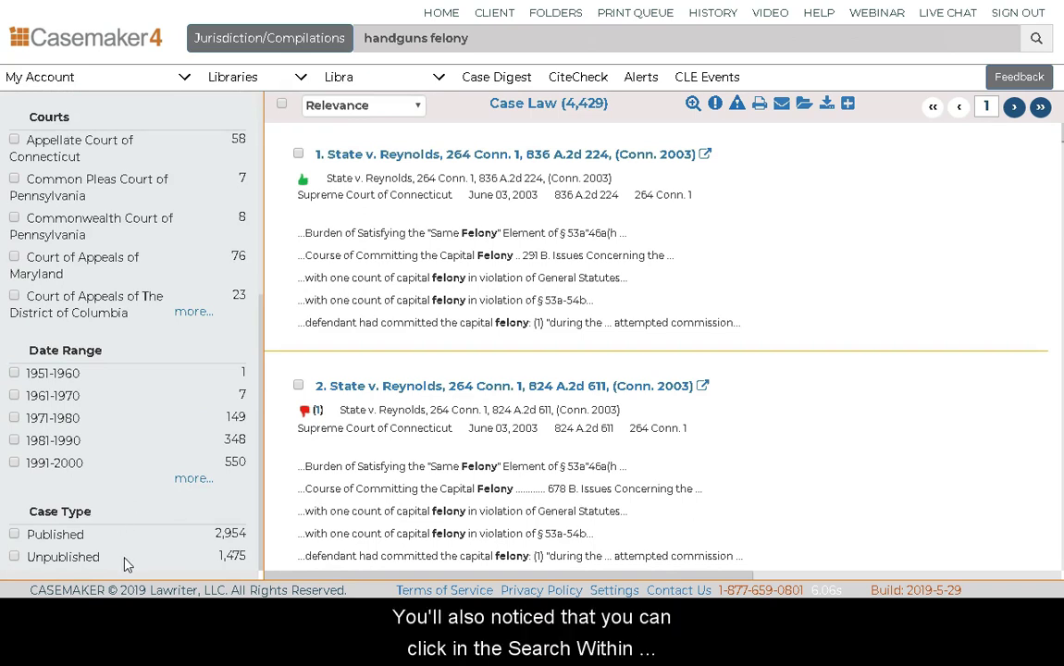
{"action": "scroll", "coordinate": [128, 556], "scroll_direction": "up", "scroll_amount": 4}
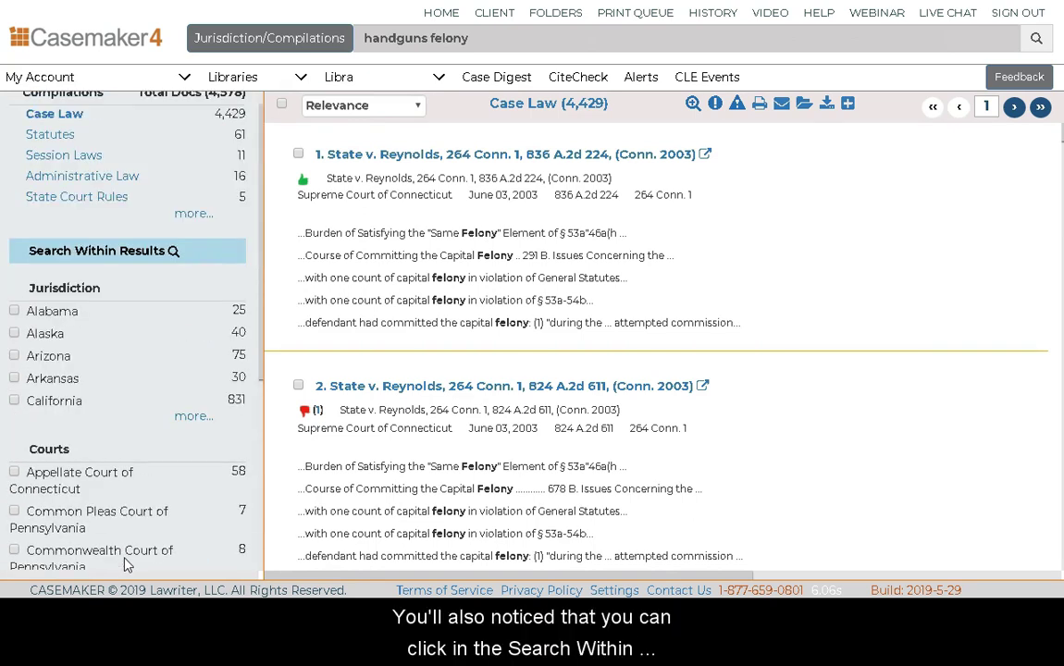
{"action": "left_click", "coordinate": [106, 257]}
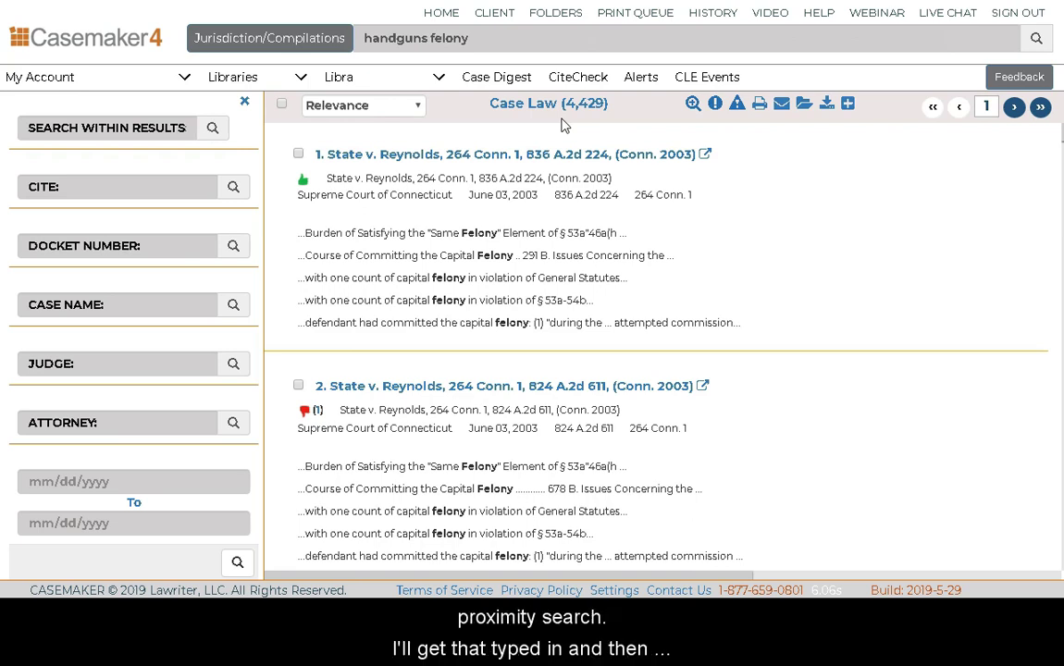
{"action": "left_click", "coordinate": [155, 128]}
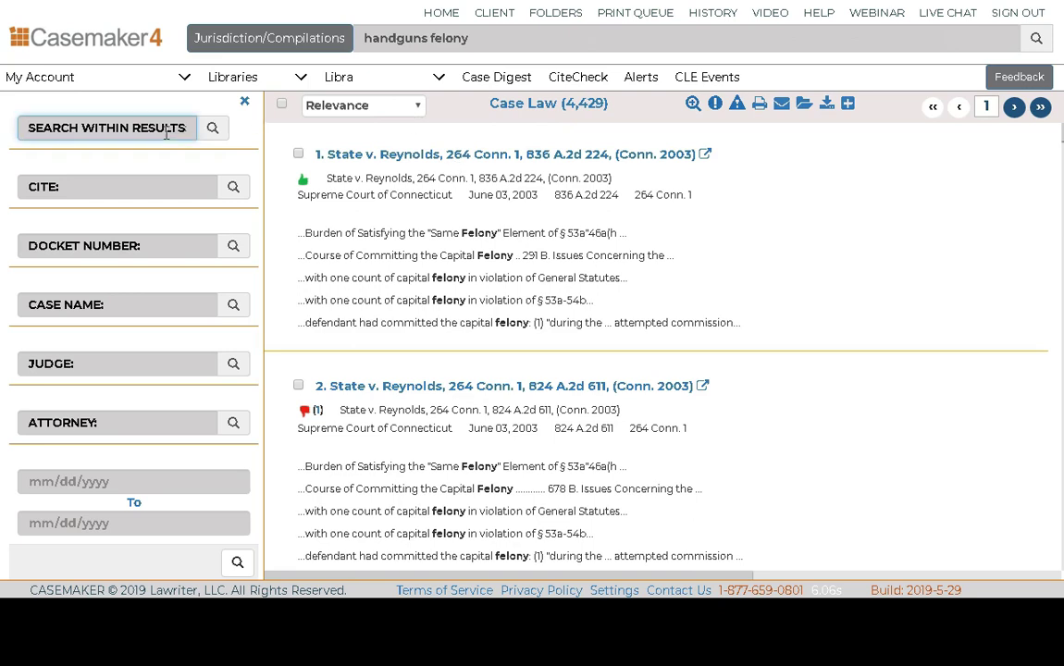
{"action": "type", "text": "assault w/15 prior"}
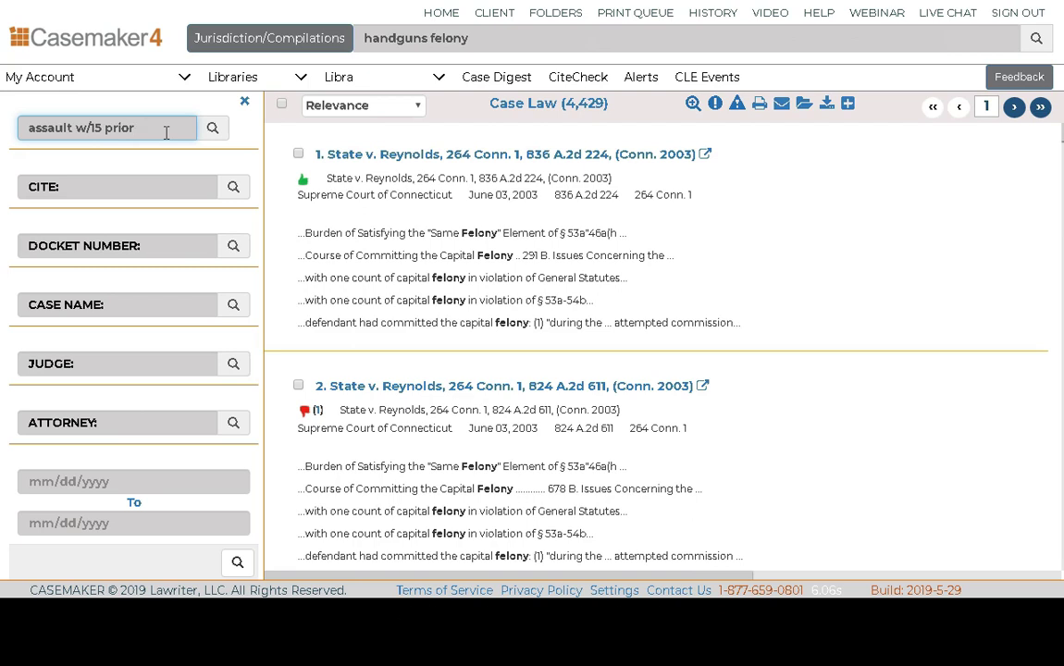
{"action": "left_click", "coordinate": [213, 135]}
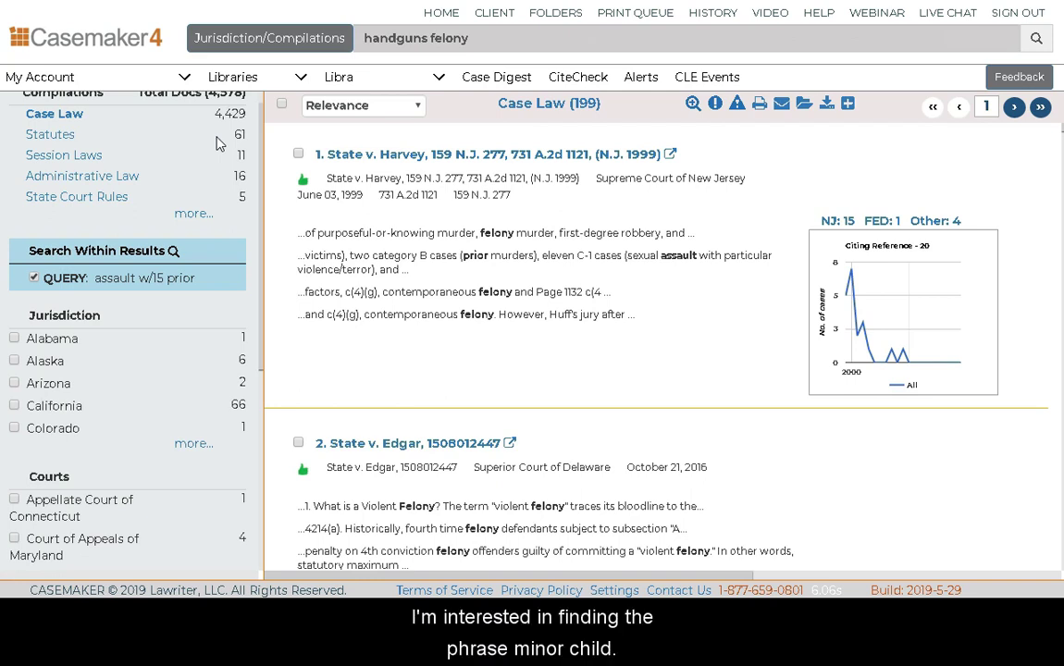
Step: Enter the quoted phrase "minor child" as a further query within the case law results
{"action": "scroll", "coordinate": [157, 203], "scroll_direction": "up", "scroll_amount": 1}
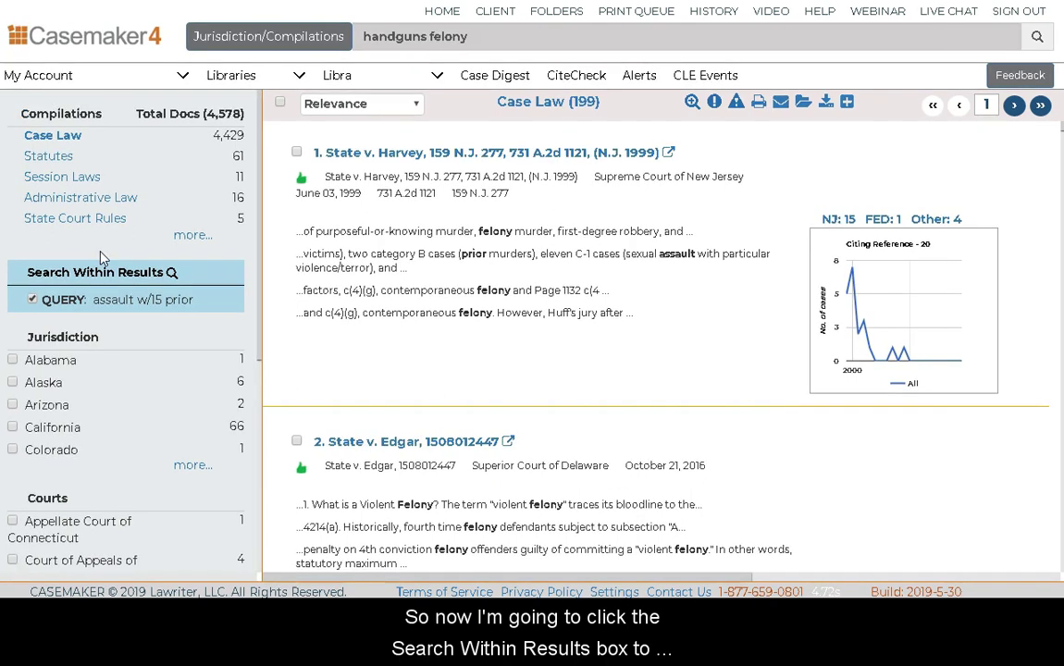
{"action": "left_click", "coordinate": [92, 278]}
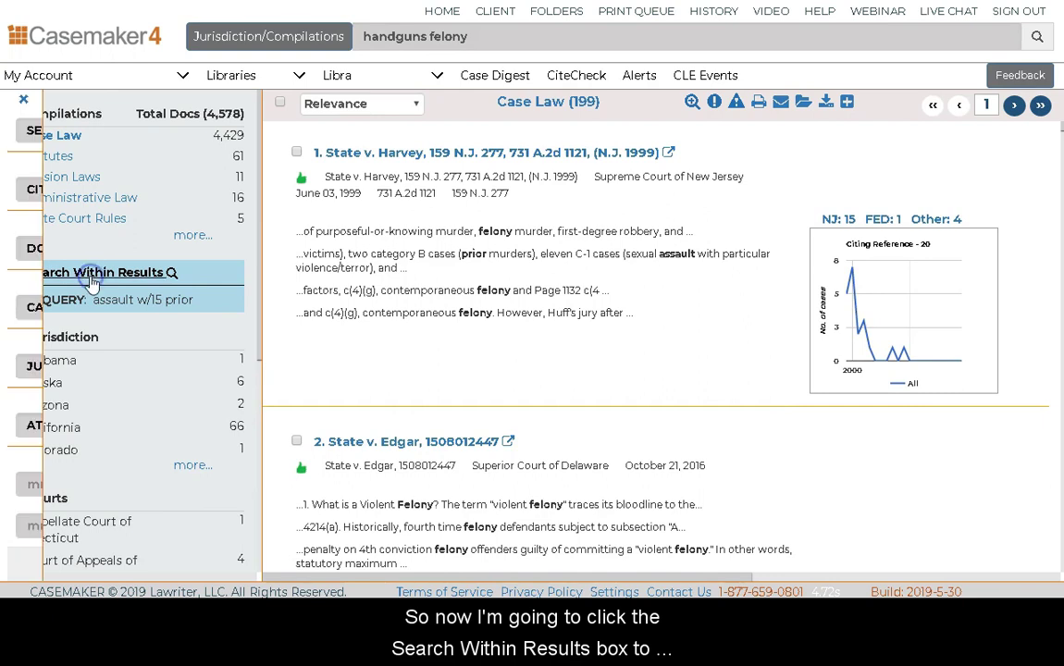
{"action": "left_click", "coordinate": [101, 126]}
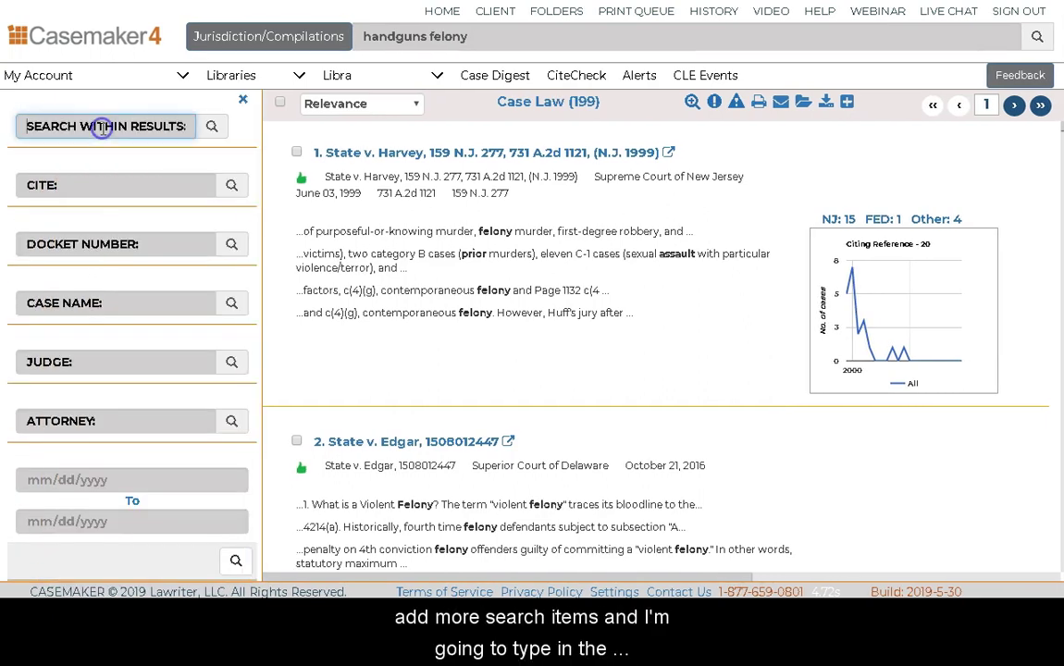
{"action": "type", "text": "\"minor"}
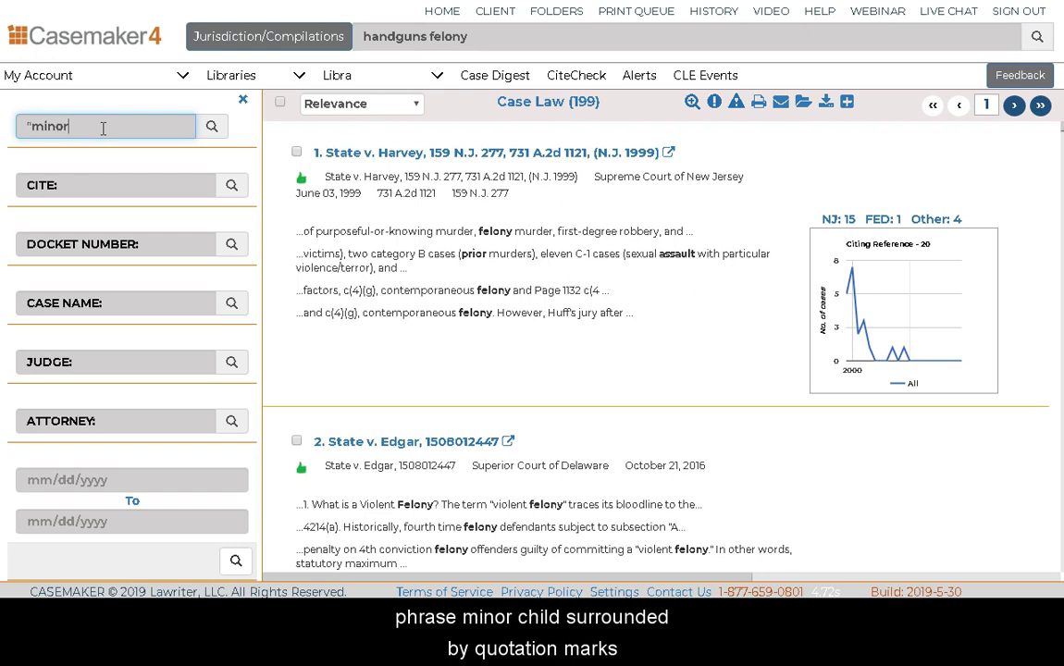
{"action": "type", "text": " child\""}
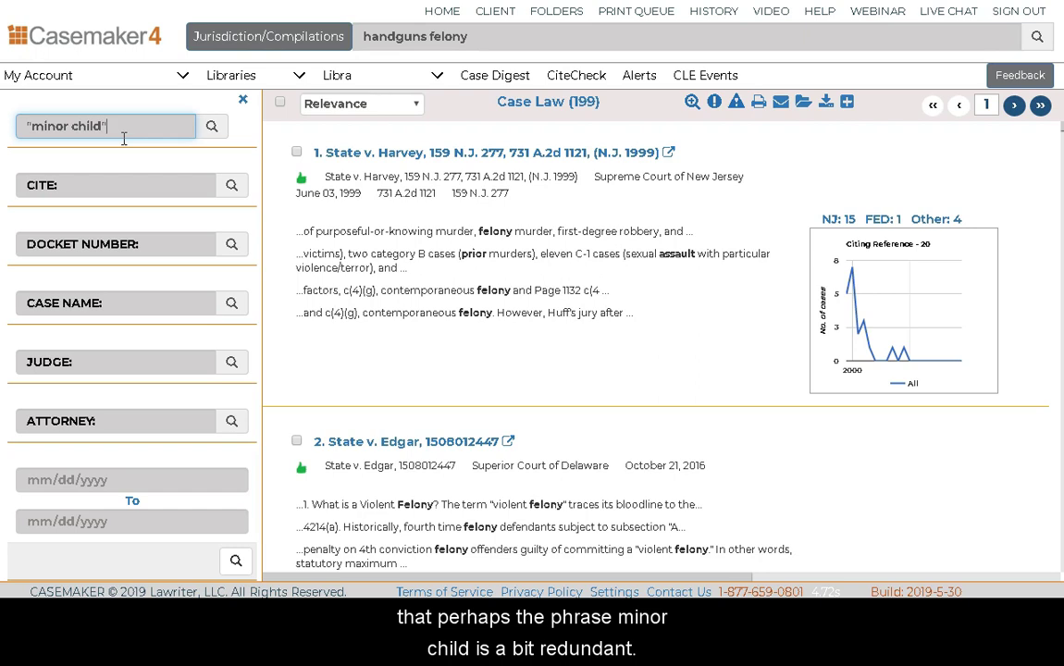
Step: Replace the quoted phrase with the term minor and run the search within the results
{"action": "left_click_drag", "start_coordinate": [116, 126], "coordinate": [25, 128]}
{"action": "key", "text": "BackSpace"}
{"action": "type", "text": "minor"}
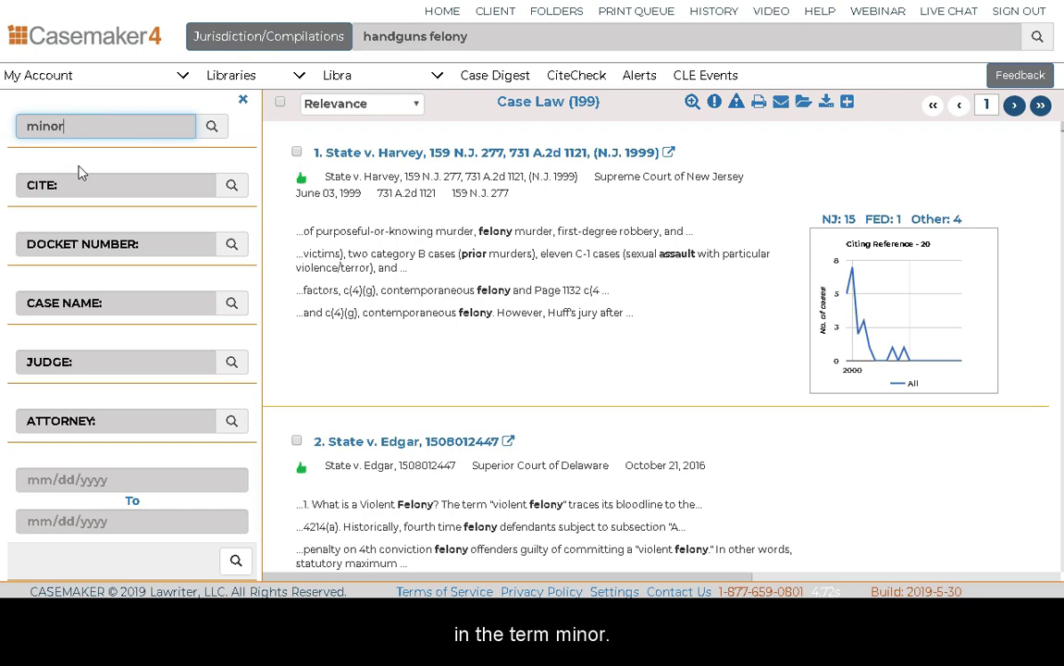
{"action": "left_click", "coordinate": [207, 131]}
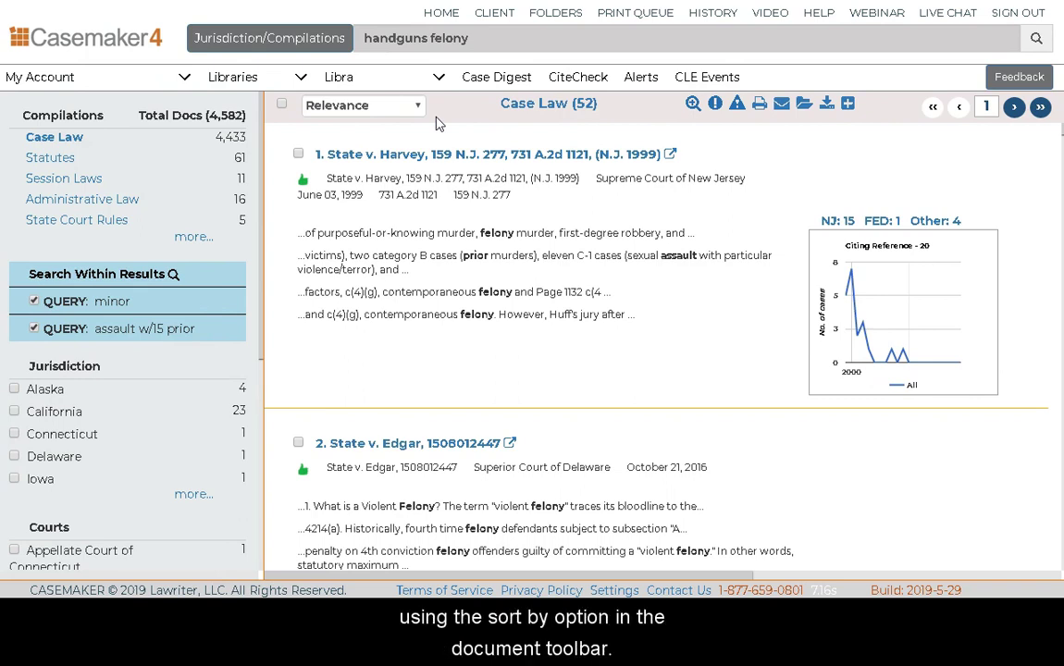
Step: Check the available sort orders for the case law results, leaving them sorted by relevance
{"action": "left_click", "coordinate": [417, 108]}
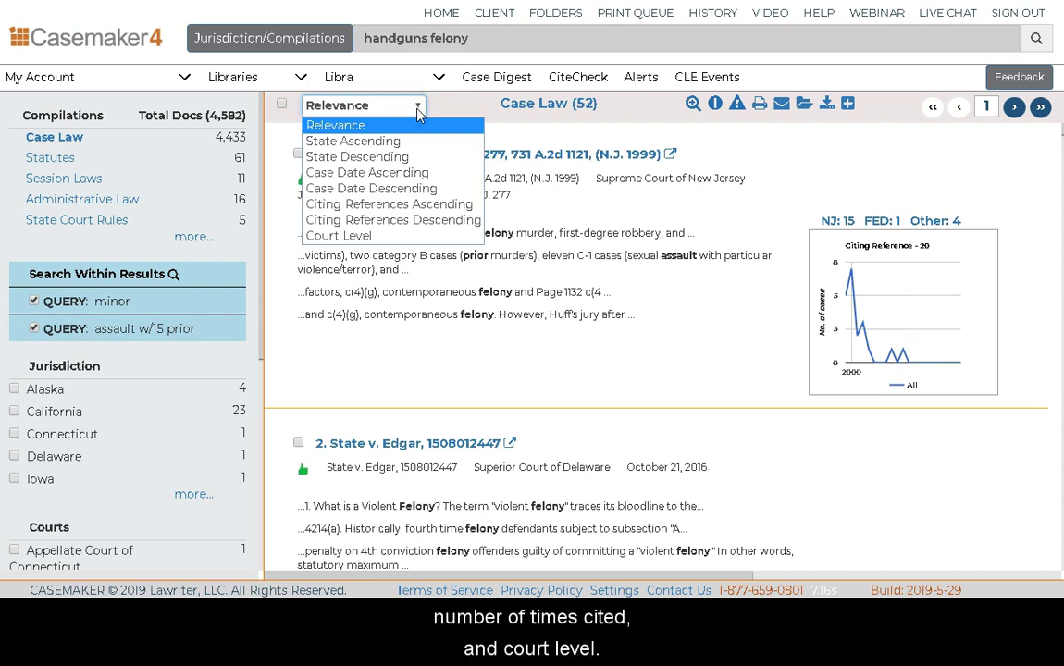
{"action": "left_click", "coordinate": [418, 108]}
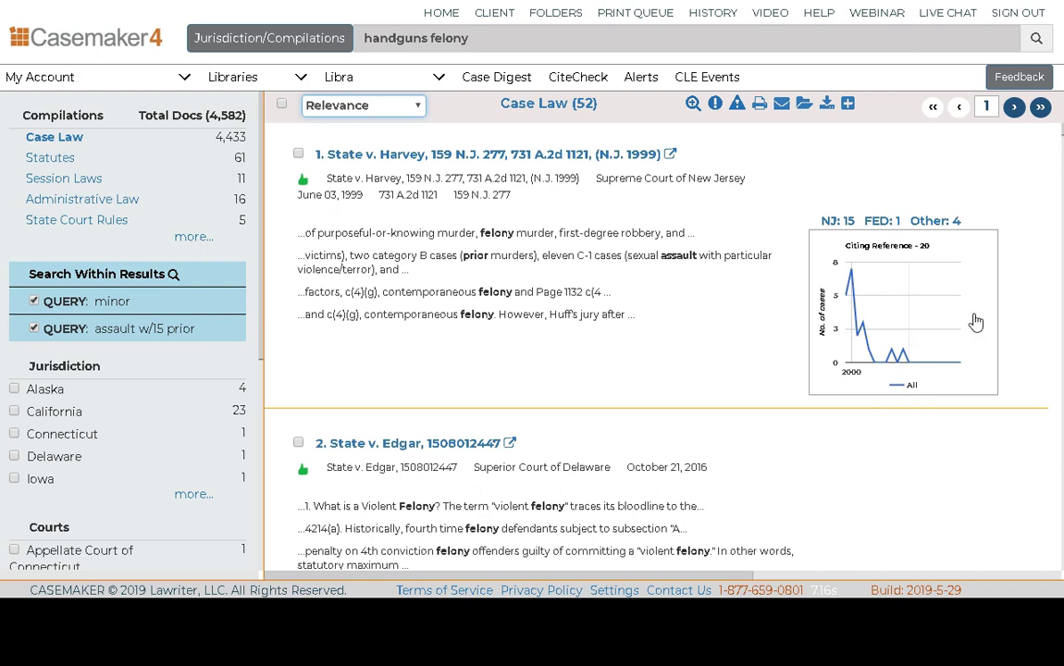
Step: Enlarge the first case's citing reference graph and highlight its All, New Jersey and Federal lines in turn
{"action": "left_click", "coordinate": [931, 319]}
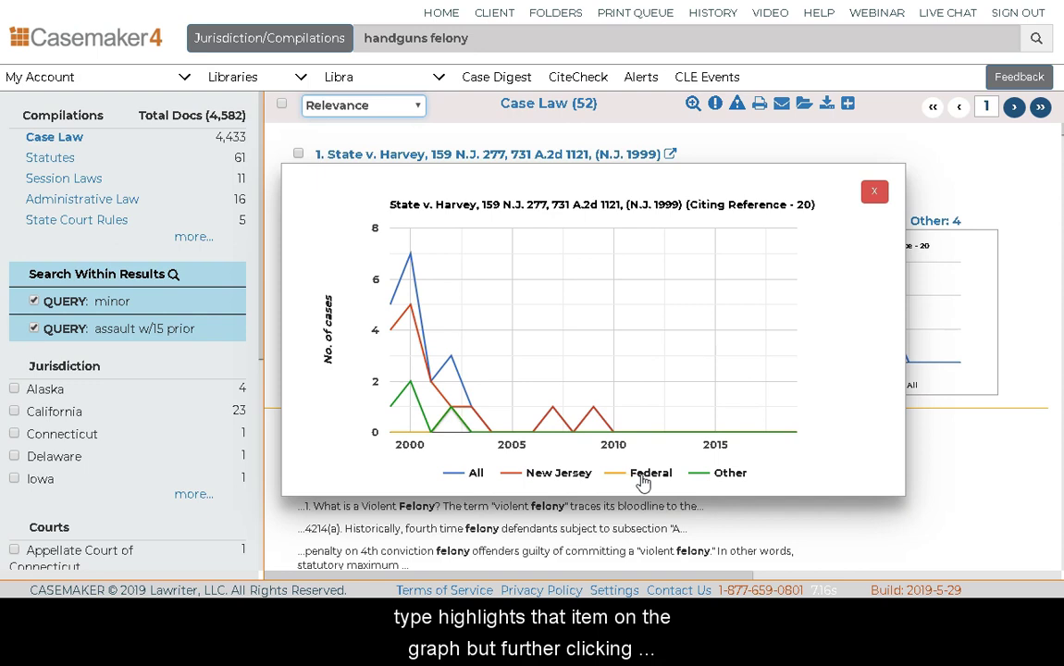
{"action": "left_click", "coordinate": [475, 473]}
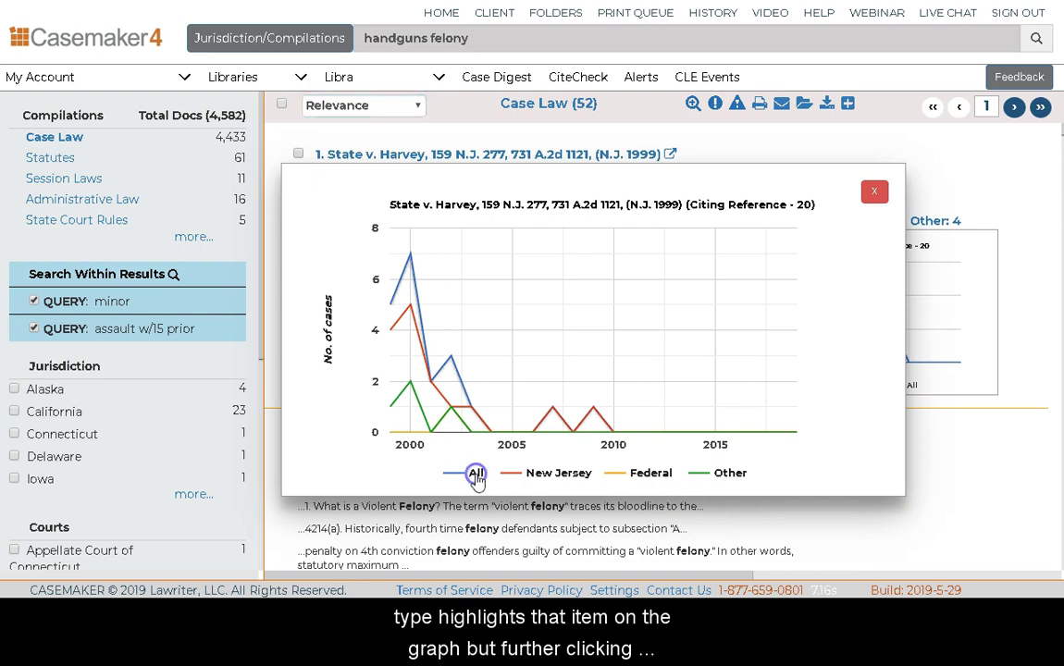
{"action": "left_click", "coordinate": [542, 474]}
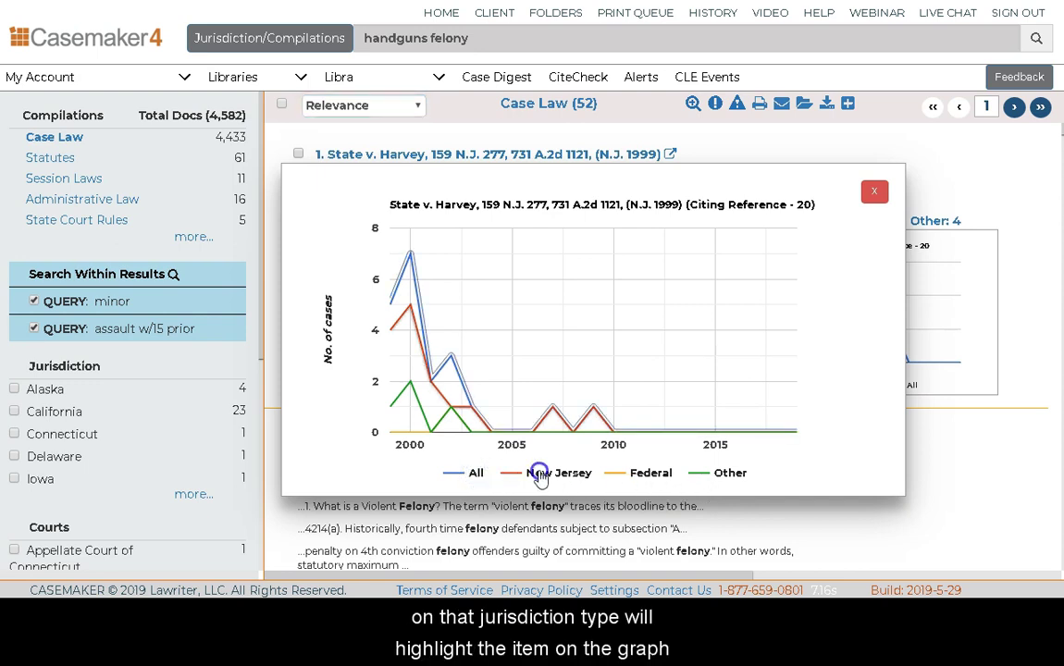
{"action": "left_click", "coordinate": [625, 474]}
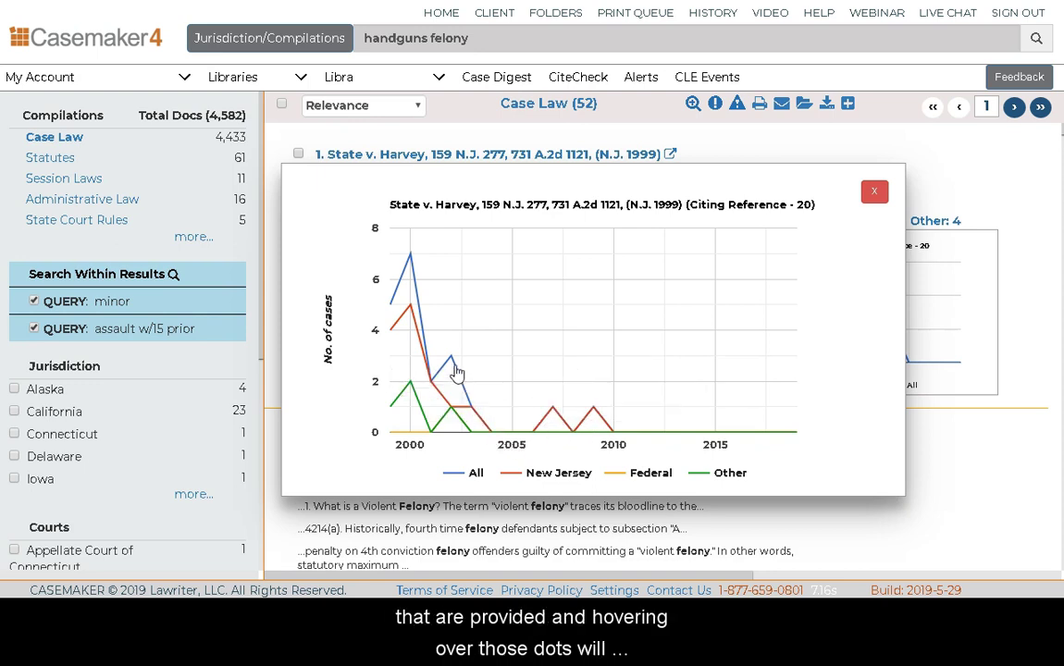
Step: View the list of all cases citing the first case in 2002, and close the list and the graph
{"action": "mouse_move", "coordinate": [449, 361]}
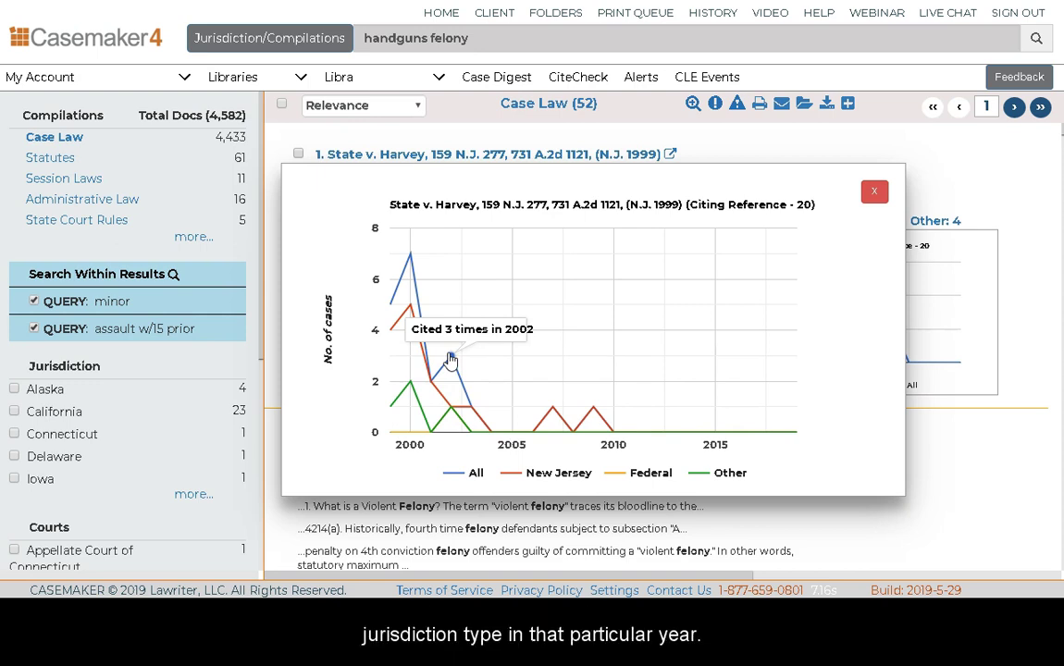
{"action": "left_click", "coordinate": [449, 361]}
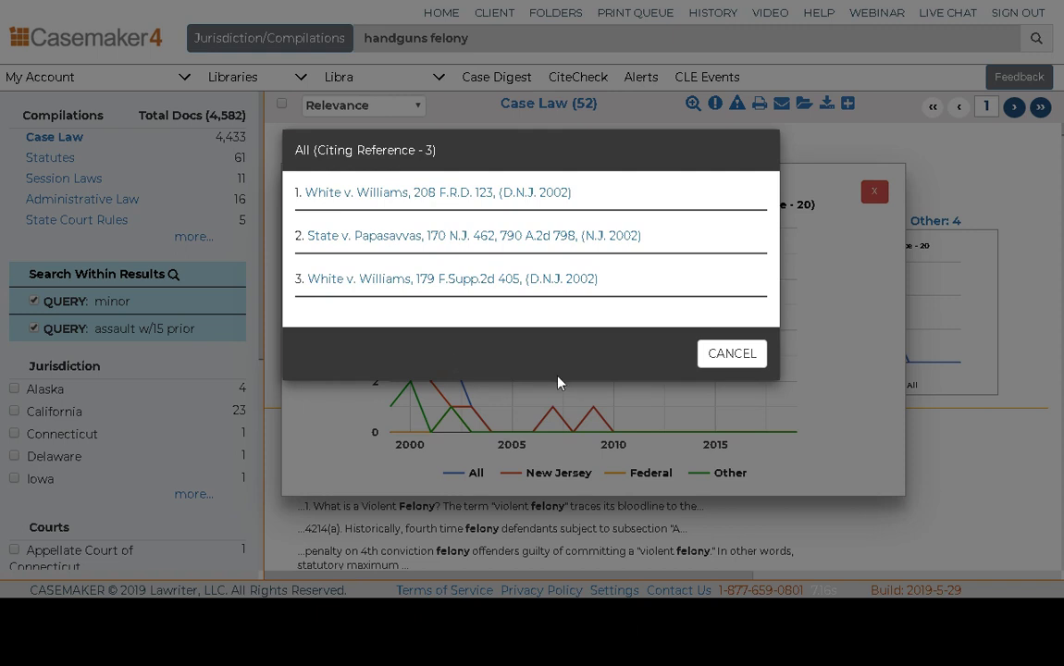
{"action": "left_click", "coordinate": [726, 367]}
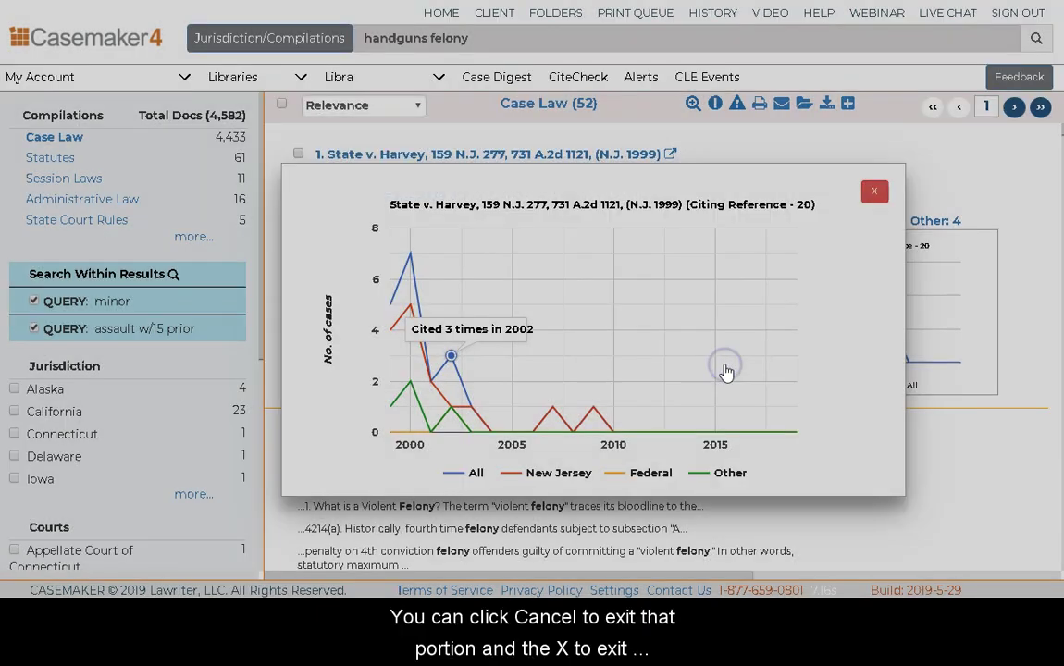
{"action": "left_click", "coordinate": [872, 194]}
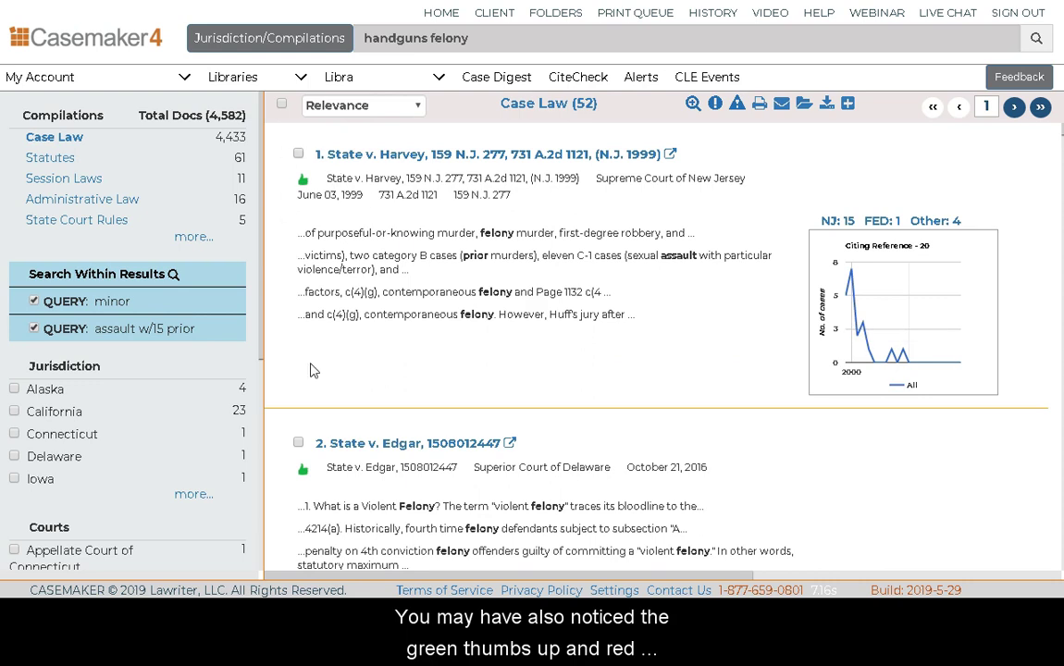
Step: Open the third case, 145 Md.App. 195, 802 A.2d 460, and view its citing references
{"action": "scroll", "coordinate": [311, 365], "scroll_direction": "down", "scroll_amount": 2}
{"action": "scroll", "coordinate": [296, 366], "scroll_direction": "down", "scroll_amount": 2}
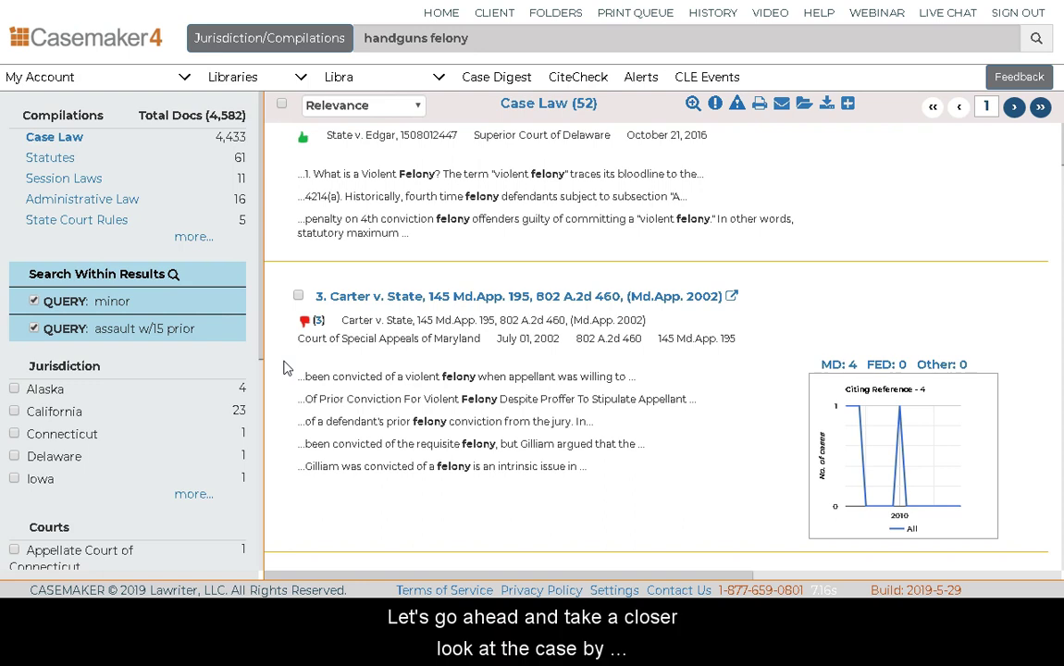
{"action": "left_click", "coordinate": [426, 297]}
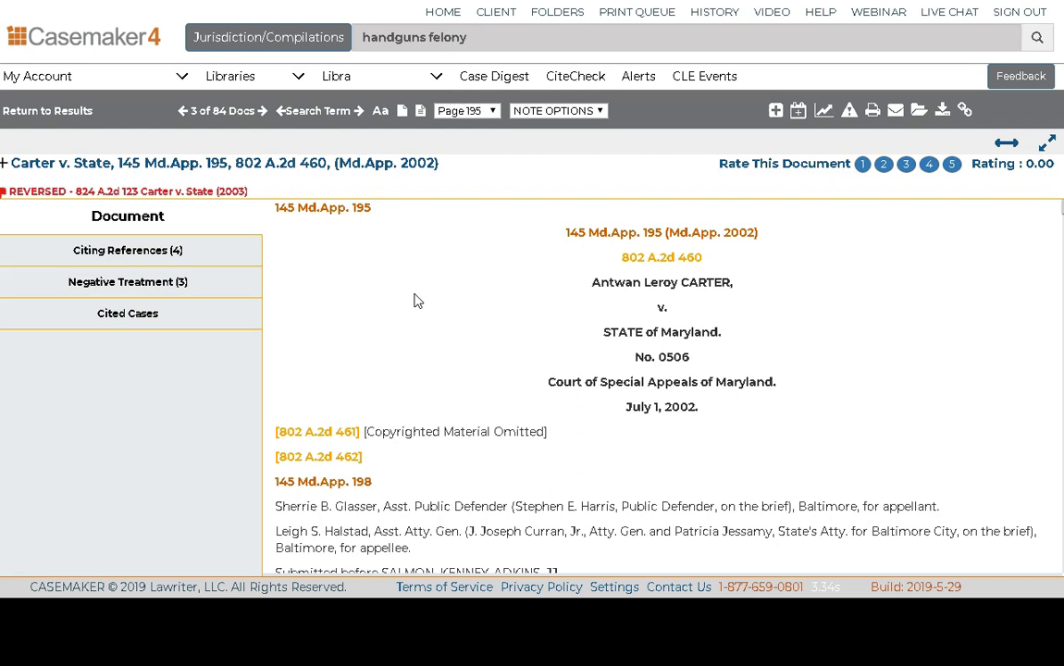
{"action": "left_click", "coordinate": [190, 252]}
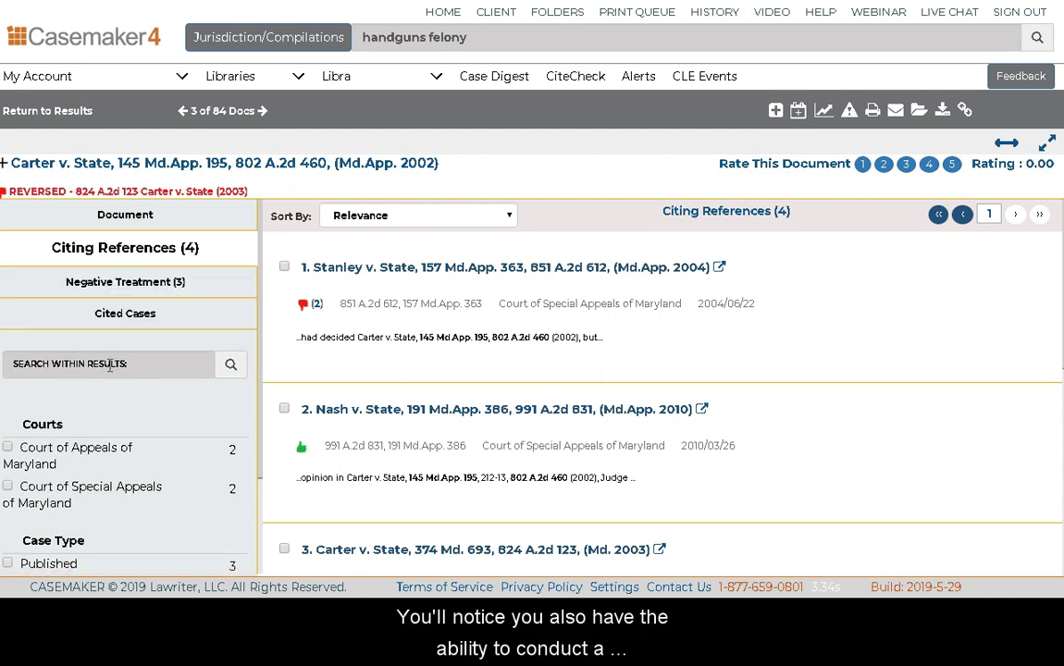
Step: Review the court and case type filters for the citing references, and view the case's negative treatment and cited cases
{"action": "scroll", "coordinate": [143, 420], "scroll_direction": "down", "scroll_amount": 1}
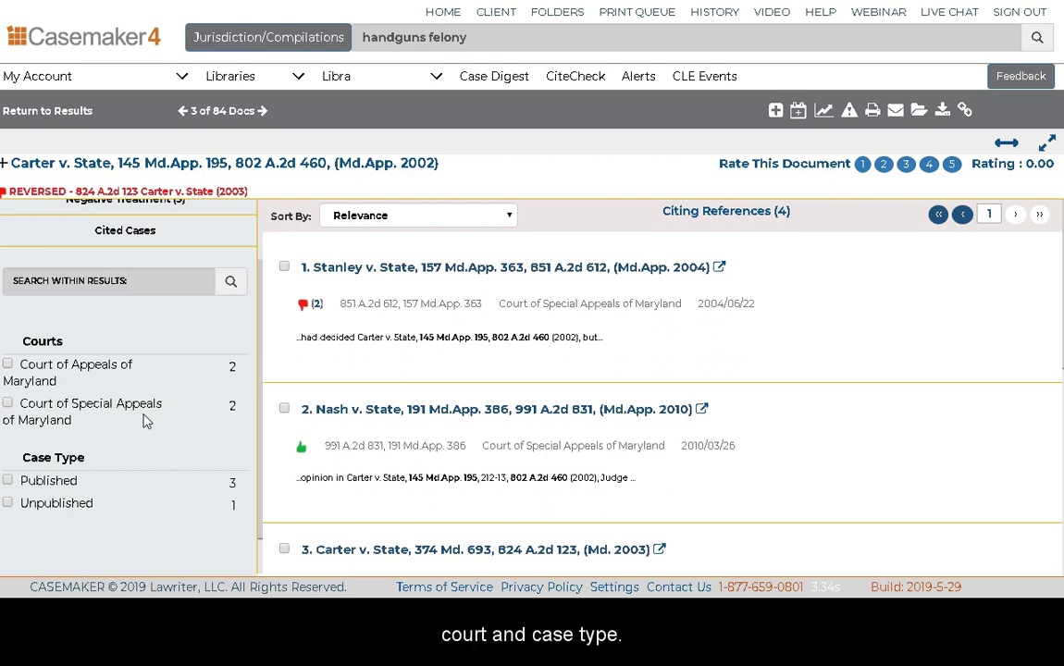
{"action": "scroll", "coordinate": [143, 418], "scroll_direction": "up", "scroll_amount": 1}
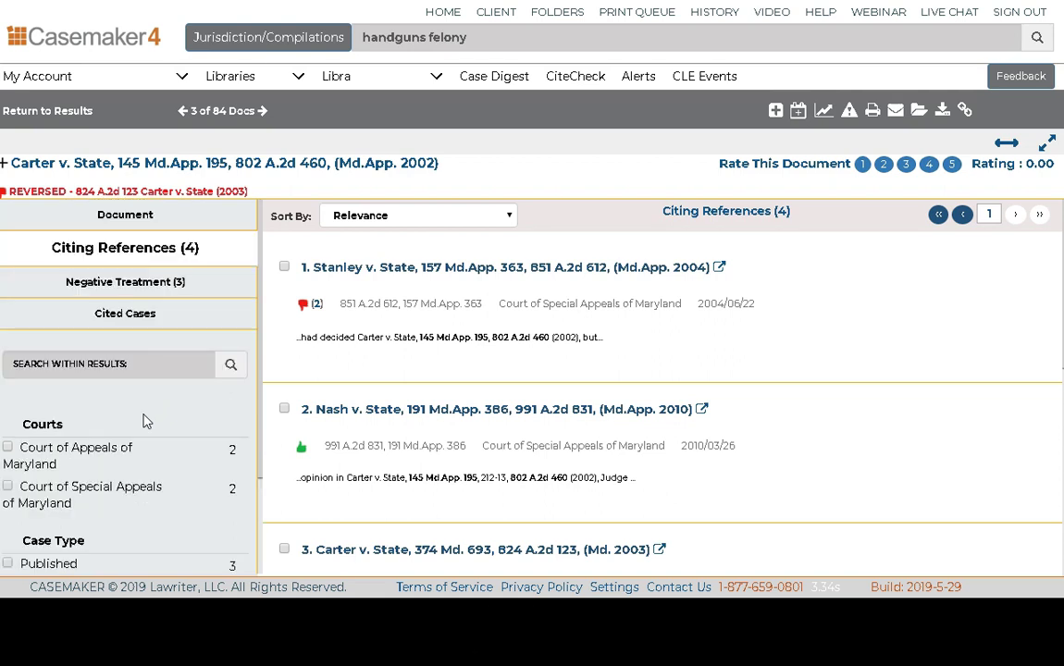
{"action": "left_click", "coordinate": [142, 294]}
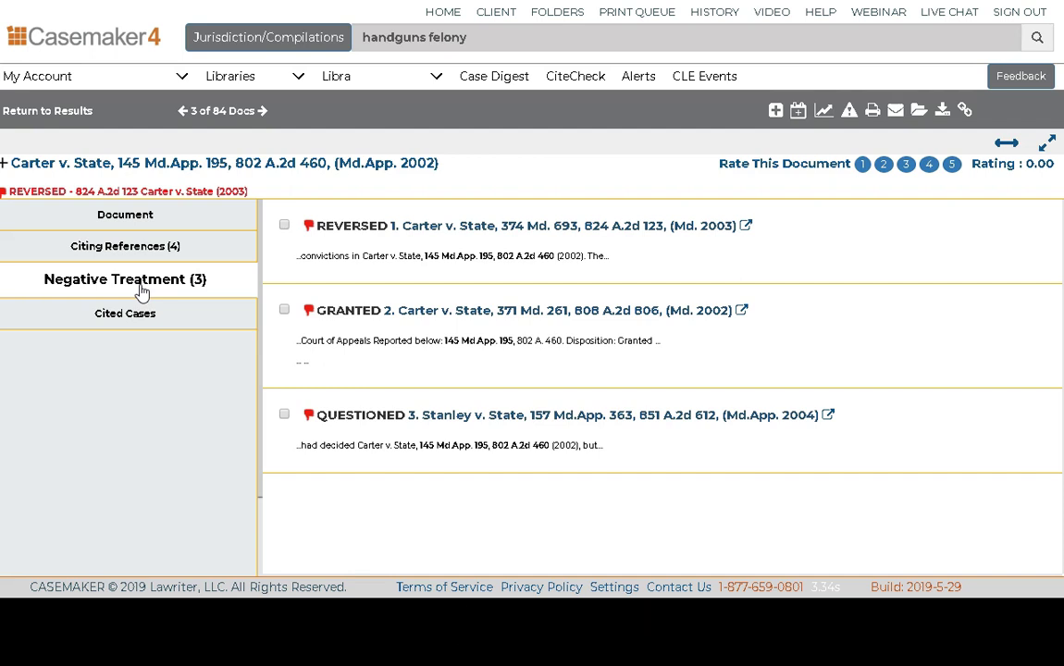
{"action": "left_click", "coordinate": [138, 315]}
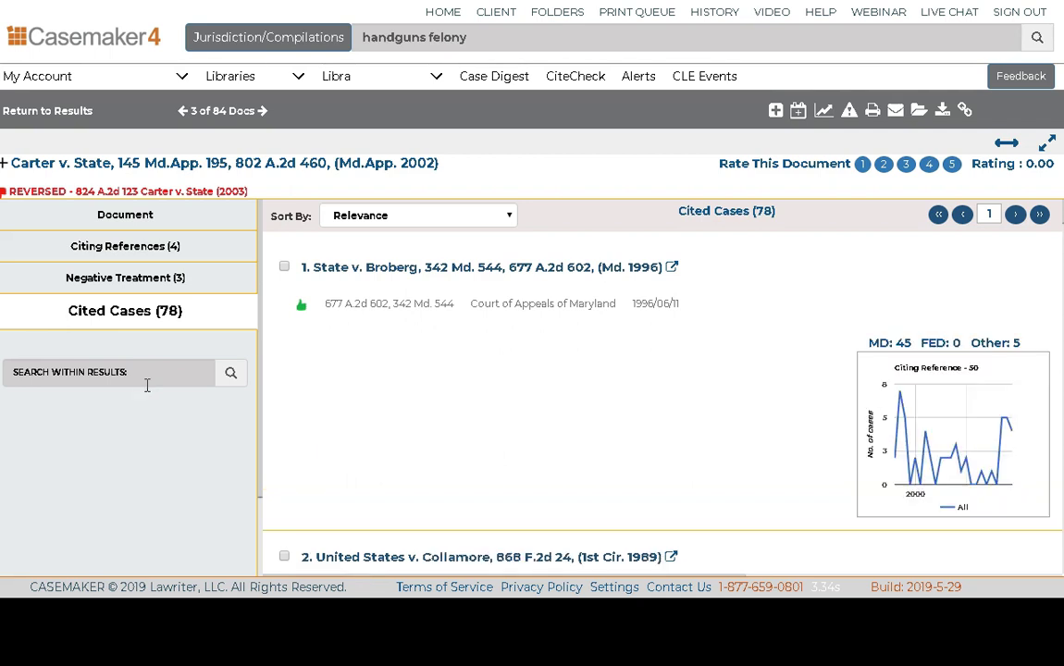
Step: Return to the text of the case and go to the next two occurrences of the search terms
{"action": "left_click", "coordinate": [189, 216]}
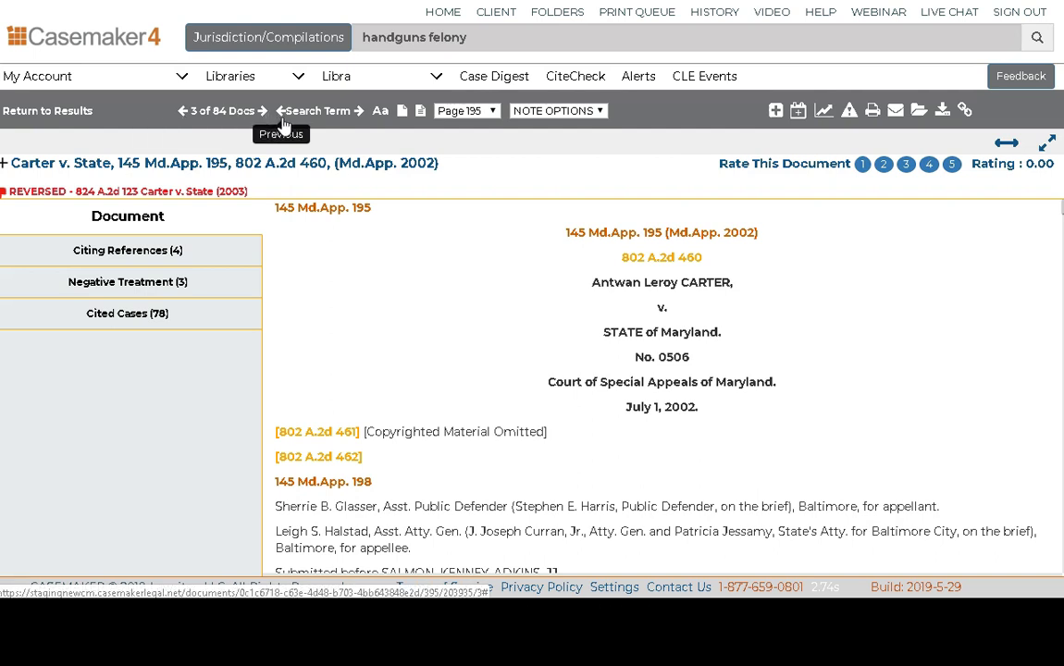
{"action": "left_click", "coordinate": [358, 115]}
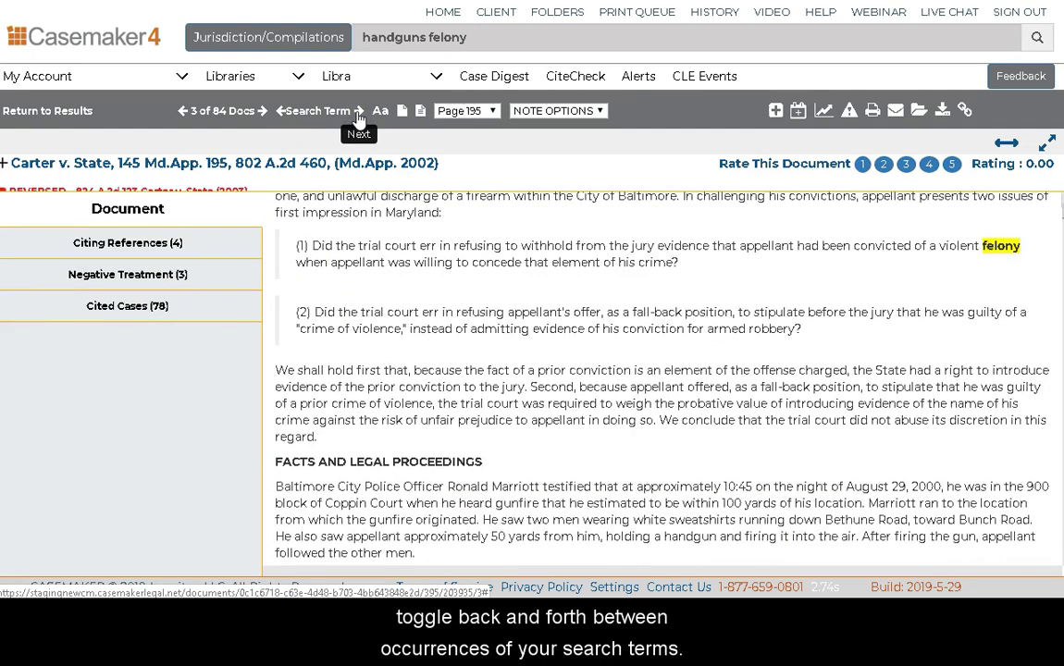
{"action": "left_click", "coordinate": [358, 114]}
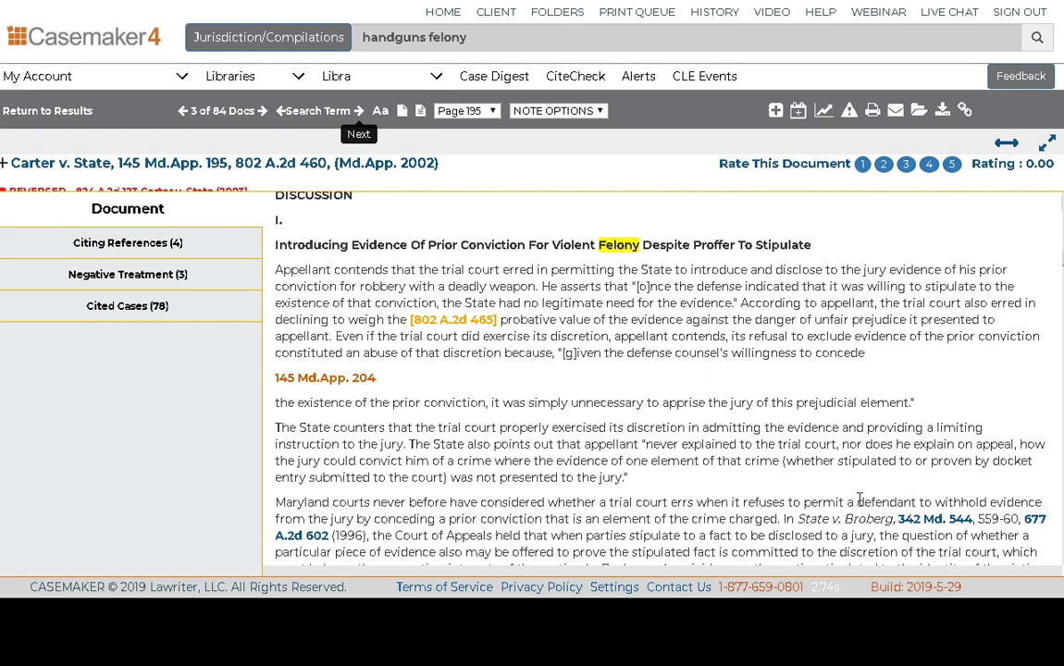
Step: Go to page 210 of the case and back to page 195, and switch the enlarged font on and off
{"action": "left_click", "coordinate": [500, 112]}
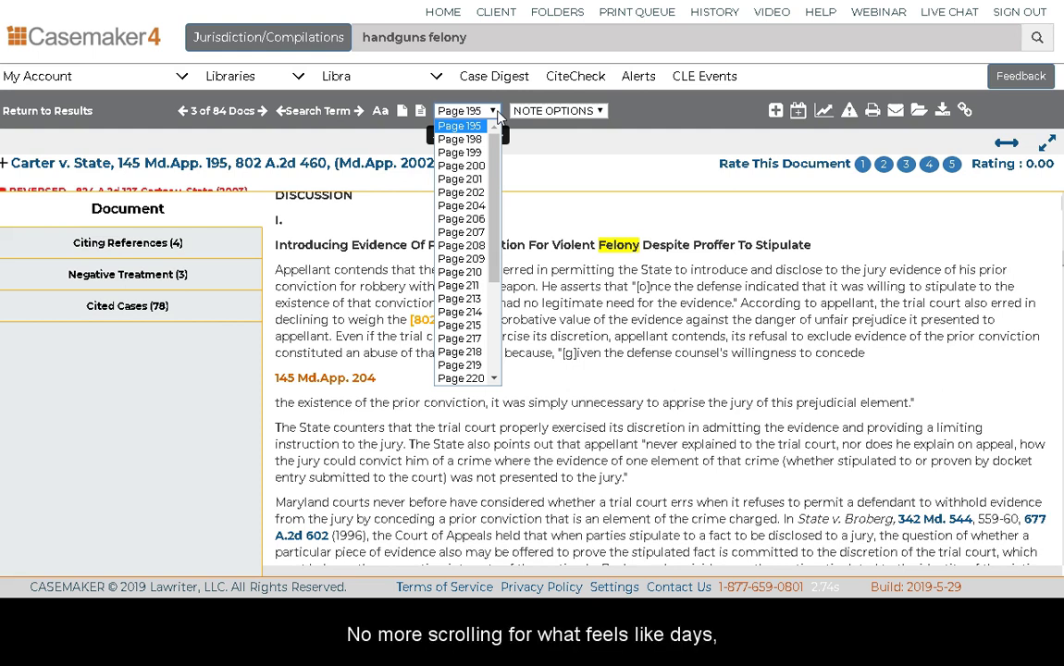
{"action": "left_click", "coordinate": [467, 273]}
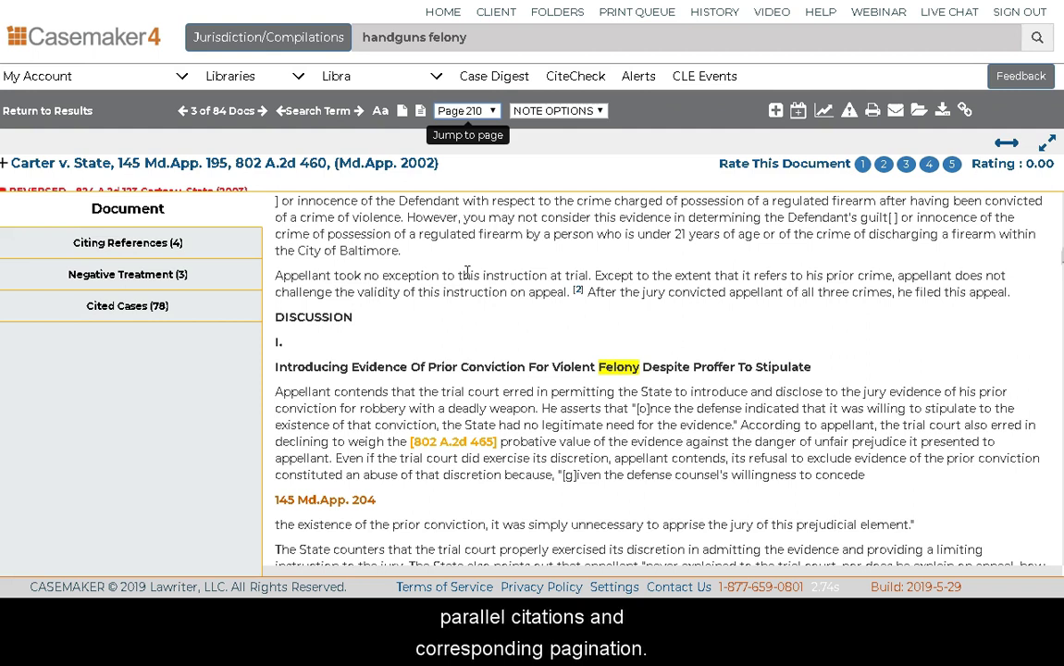
{"action": "left_click", "coordinate": [490, 111]}
{"action": "left_click", "coordinate": [477, 126]}
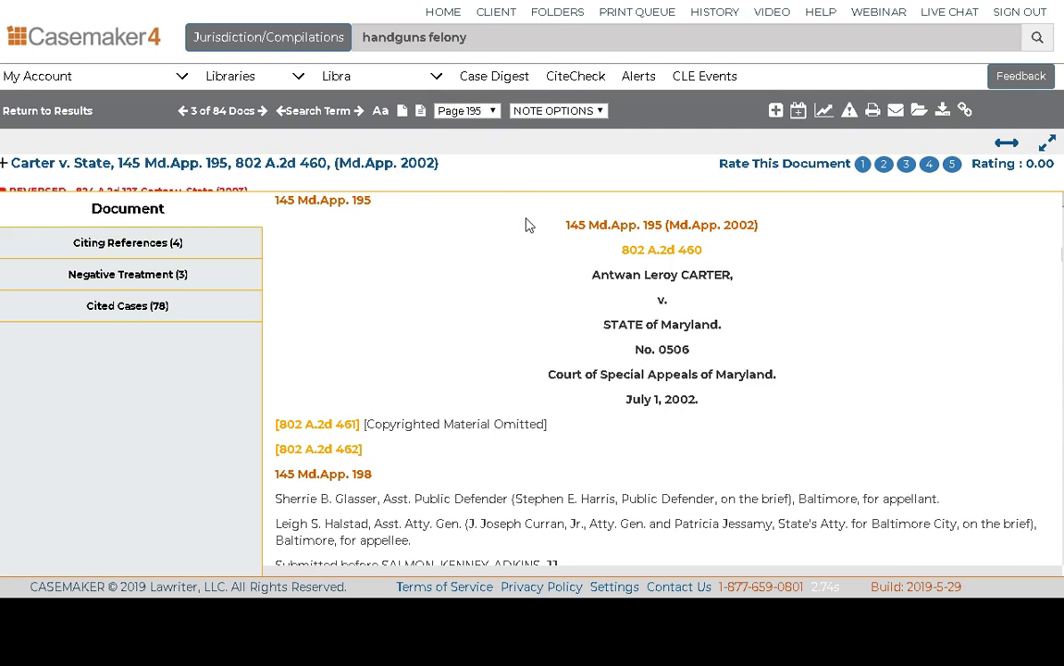
{"action": "left_click", "coordinate": [380, 111]}
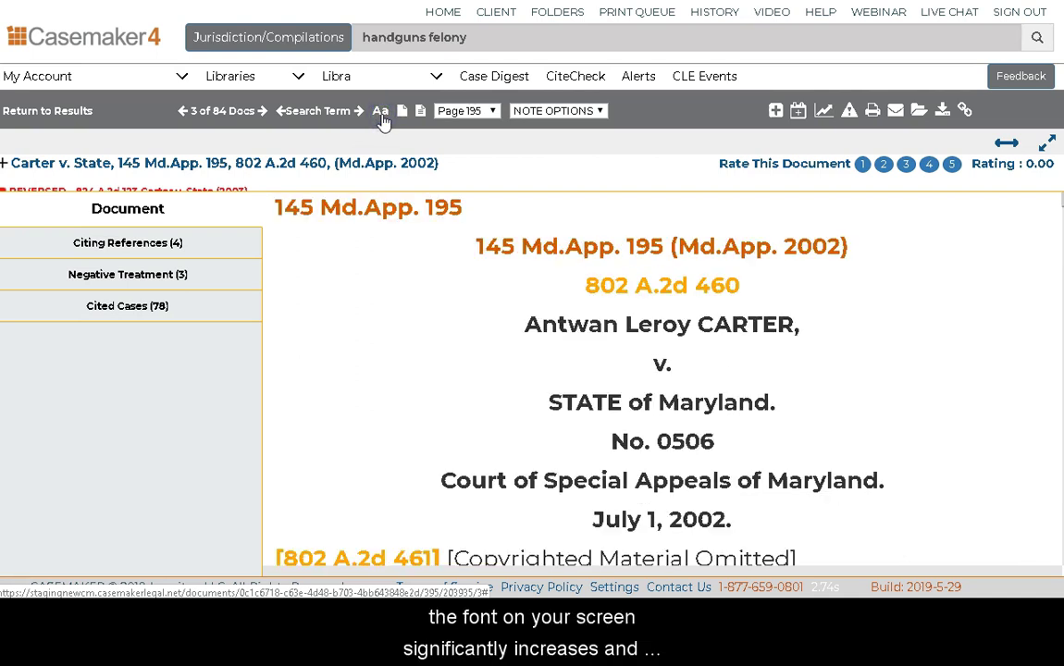
{"action": "left_click", "coordinate": [380, 111]}
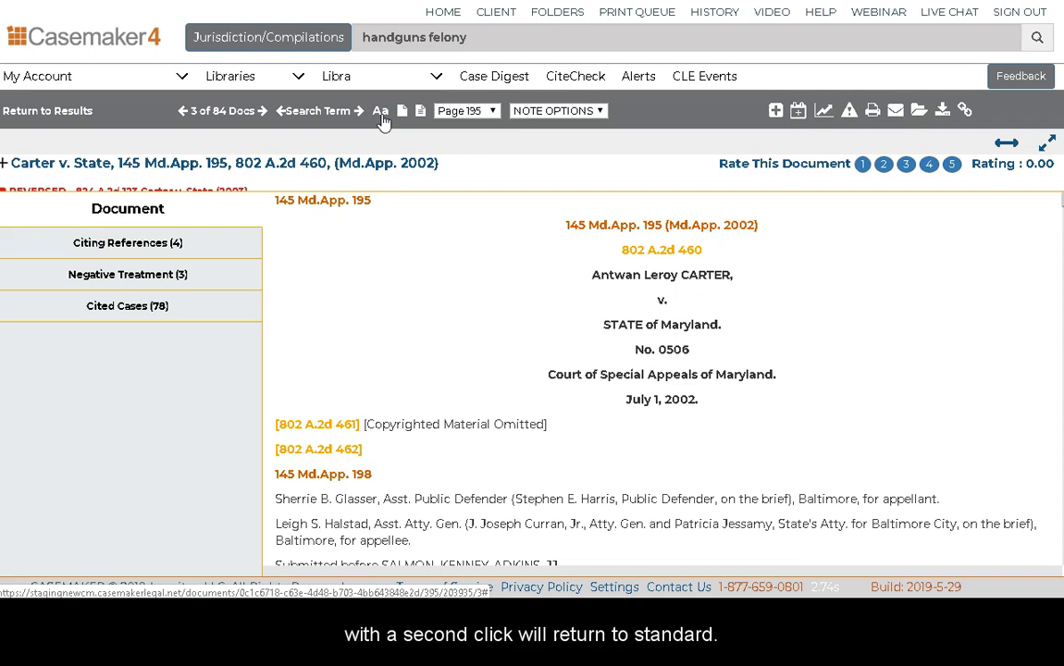
Step: Add the note "This is a handy feature" to the case and save it
{"action": "left_click", "coordinate": [559, 111]}
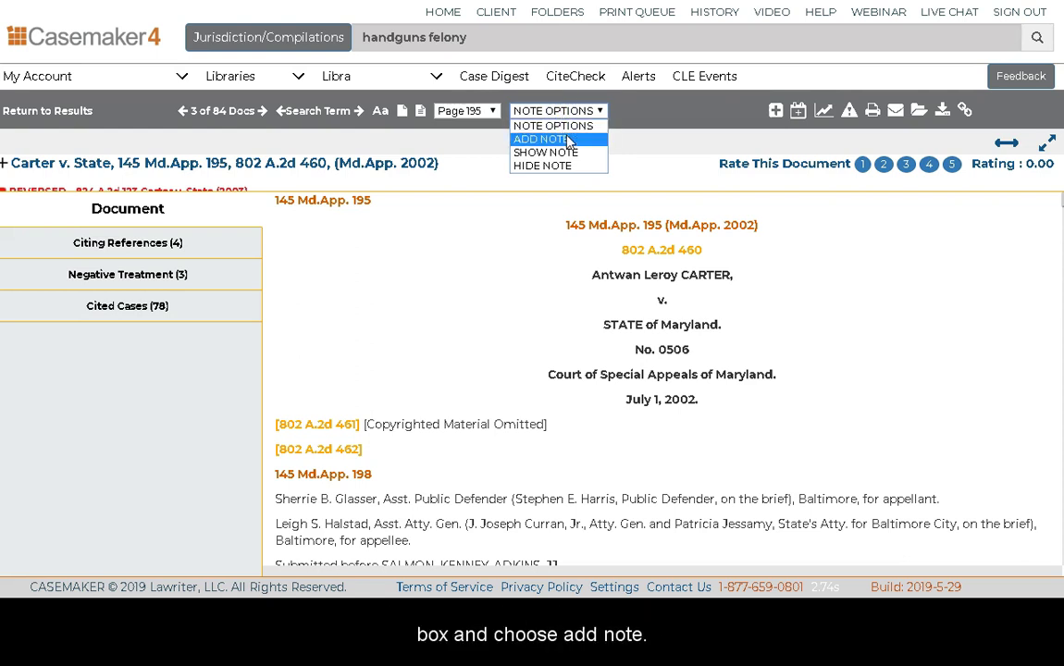
{"action": "left_click", "coordinate": [568, 139]}
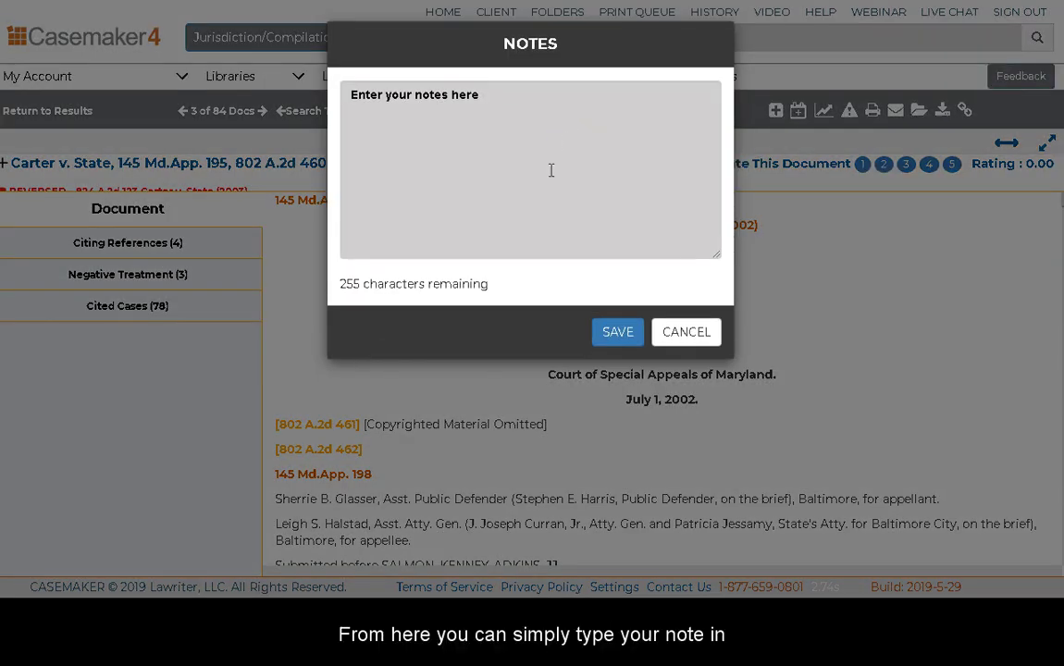
{"action": "type", "text": "This "}
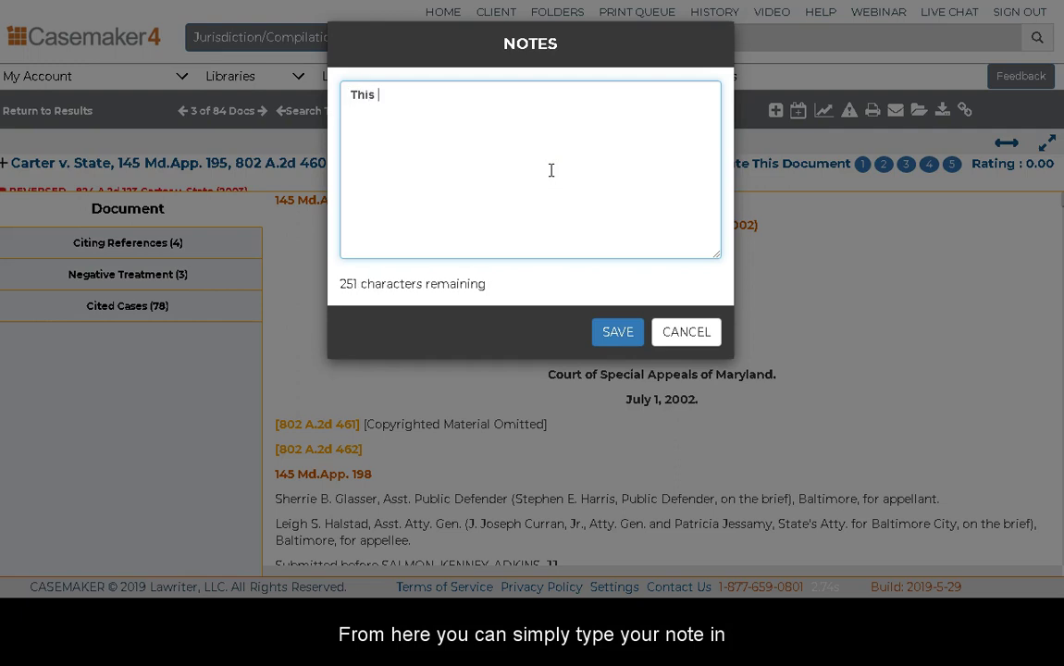
{"action": "type", "text": "is a handy feature"}
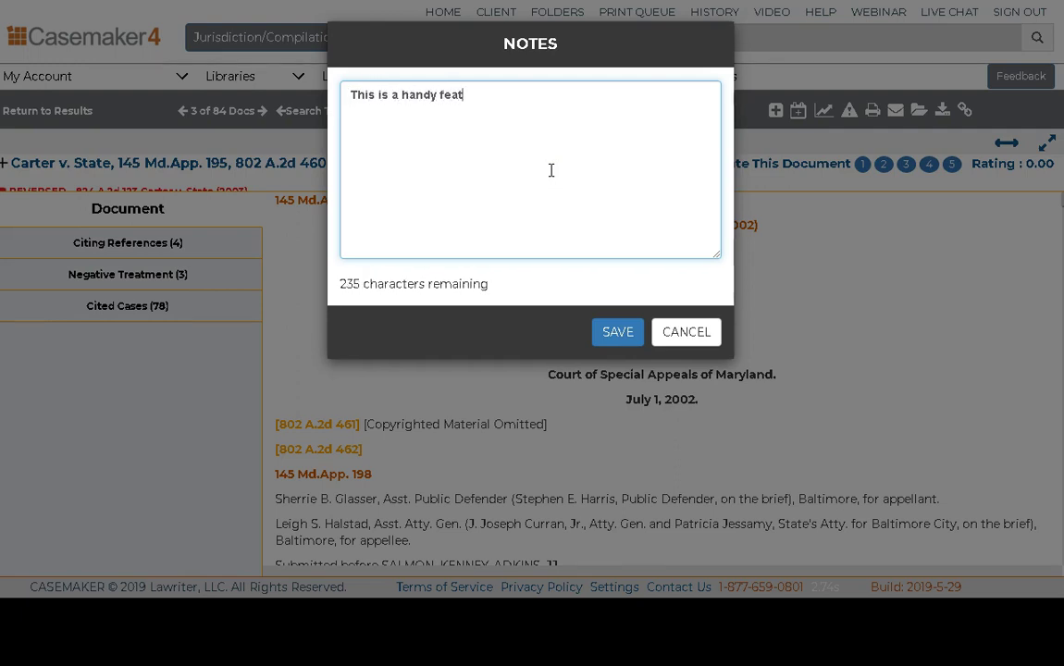
{"action": "left_click", "coordinate": [618, 333]}
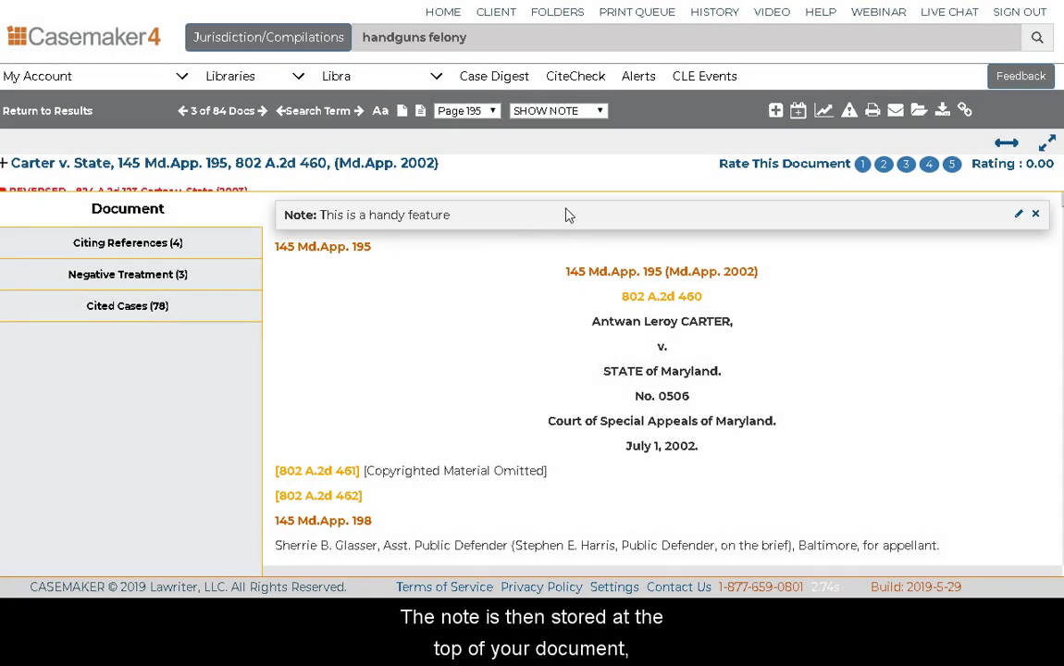
Step: Hide the case note and show it again, and dismiss it from the document
{"action": "left_click", "coordinate": [570, 110]}
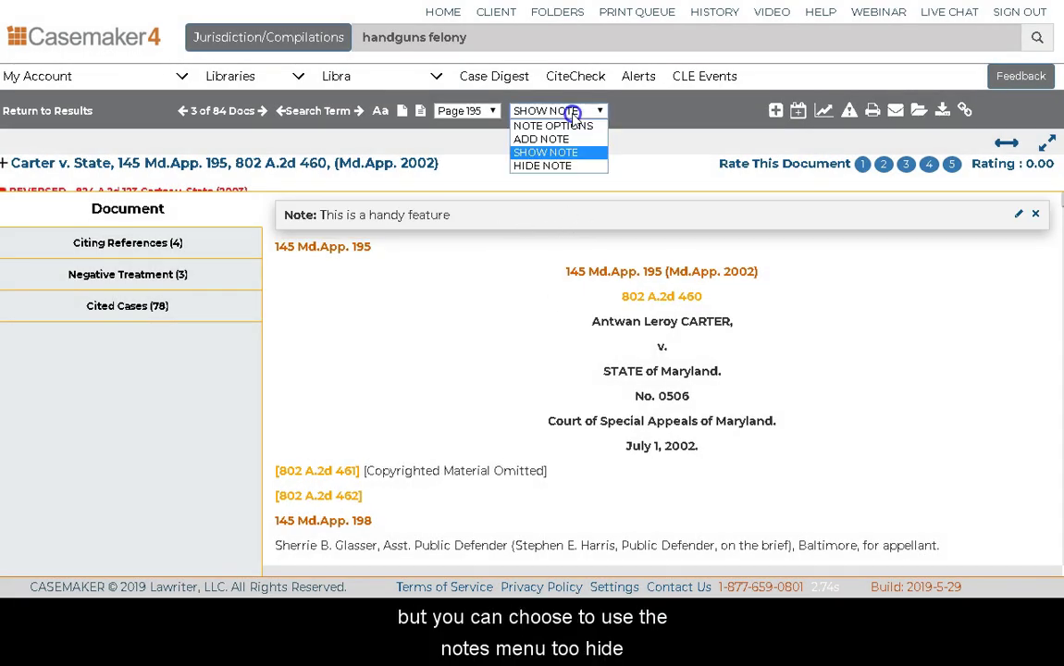
{"action": "left_click", "coordinate": [572, 167]}
{"action": "left_click", "coordinate": [569, 111]}
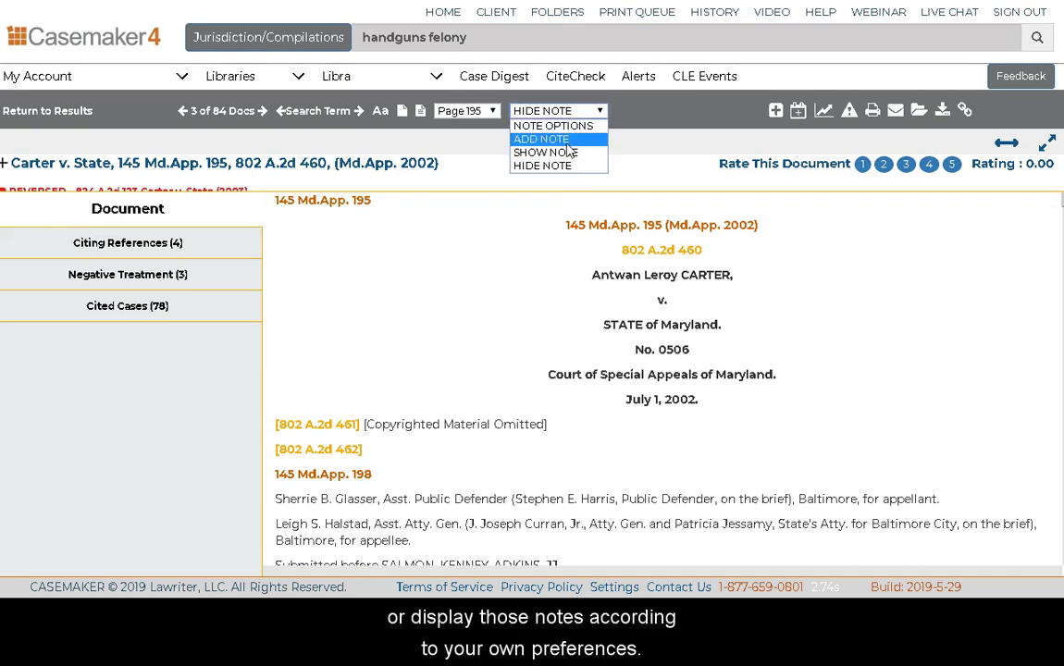
{"action": "left_click", "coordinate": [568, 152]}
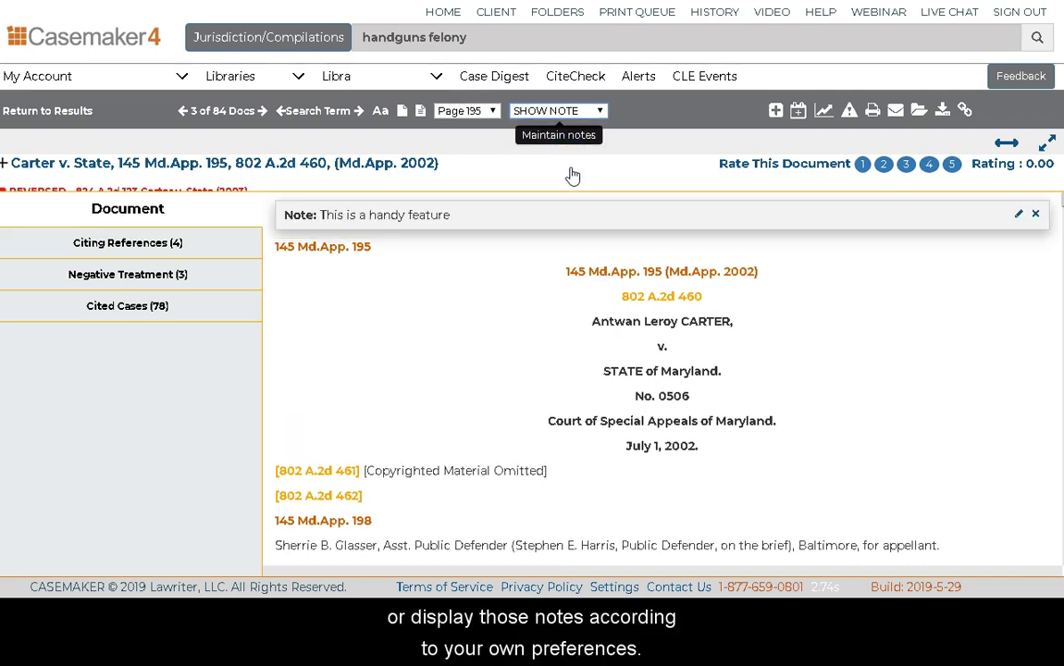
{"action": "left_click", "coordinate": [1035, 215]}
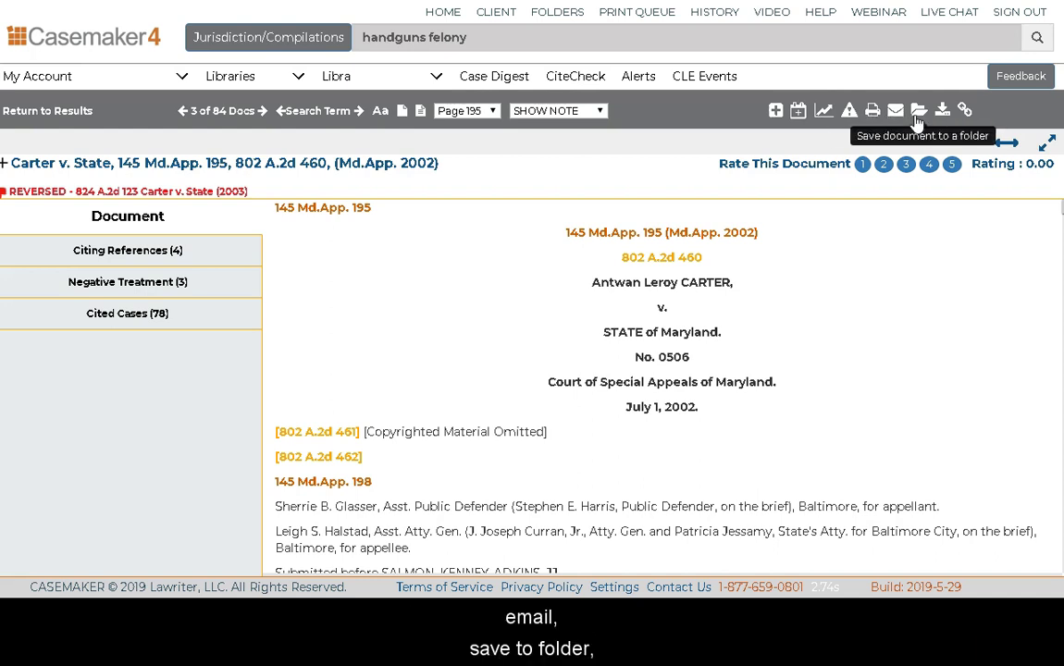
Step: View the shareable link and citation with link offered for the case, without copying either
{"action": "left_click", "coordinate": [965, 111]}
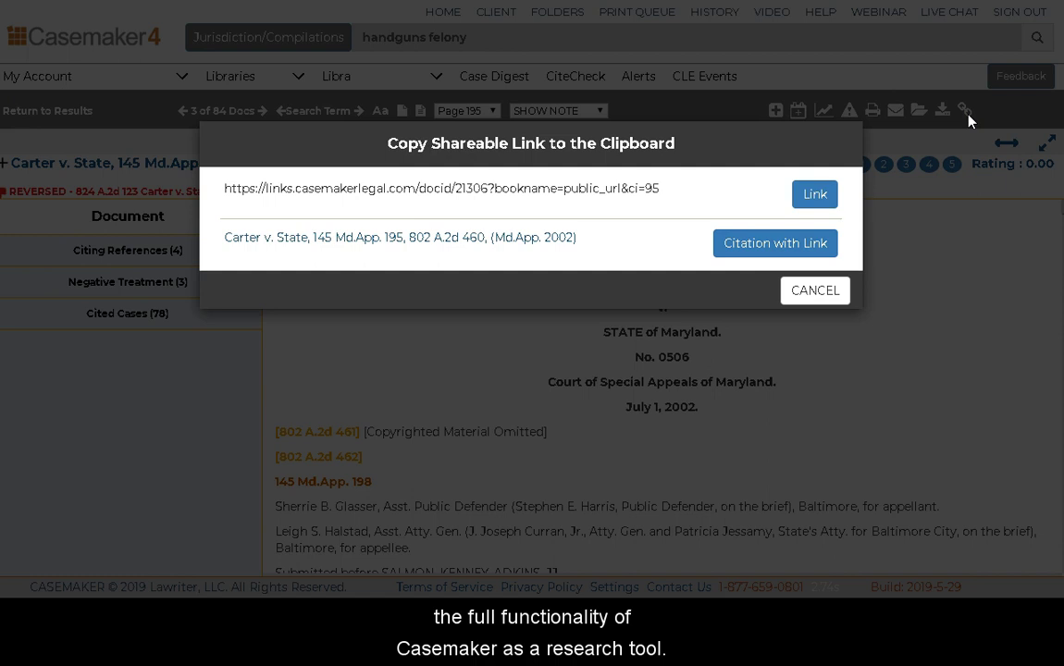
{"action": "left_click", "coordinate": [824, 300]}
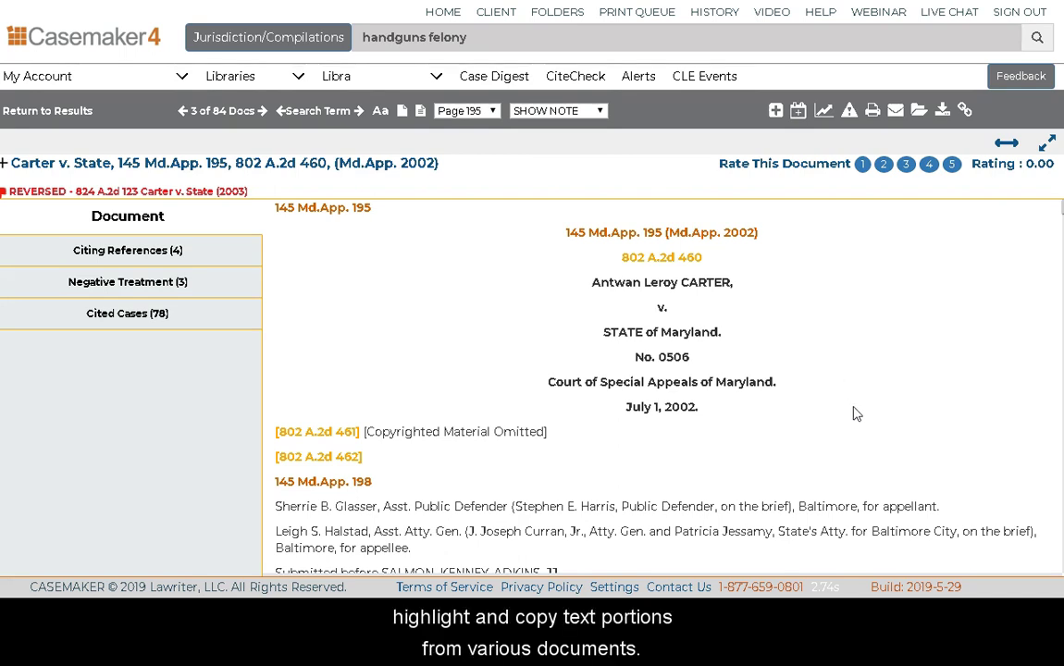
Step: Select the page 199 passage from "and unlawful discharge" to "Maryland" and view its copy options without copying
{"action": "scroll", "coordinate": [855, 414], "scroll_direction": "down", "scroll_amount": 3}
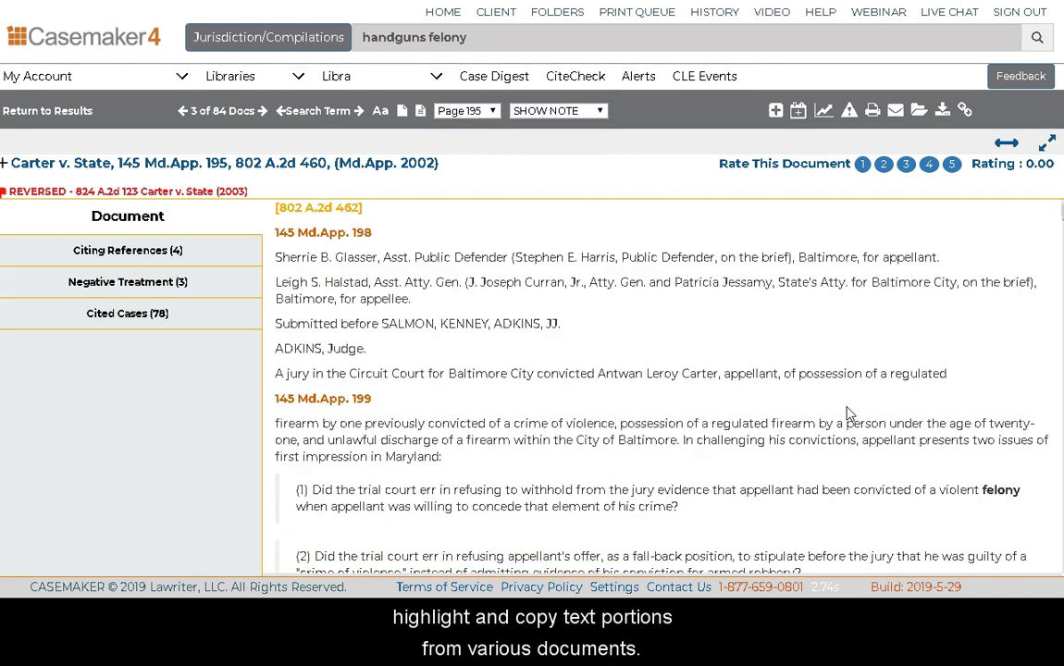
{"action": "left_click_drag", "start_coordinate": [302, 441], "coordinate": [440, 456]}
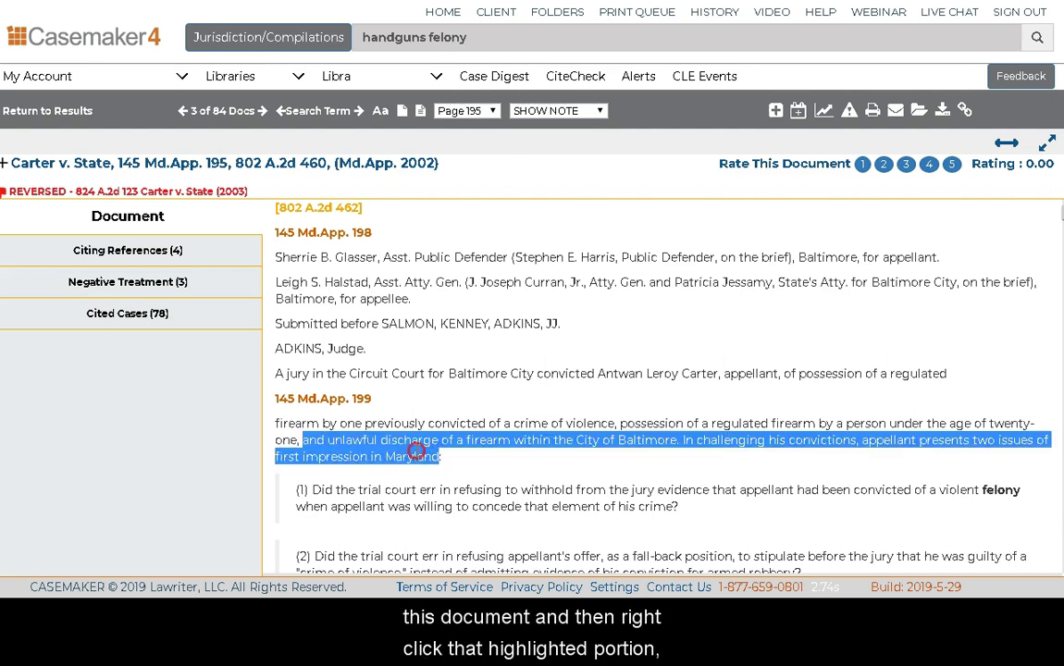
{"action": "right_click", "coordinate": [417, 455]}
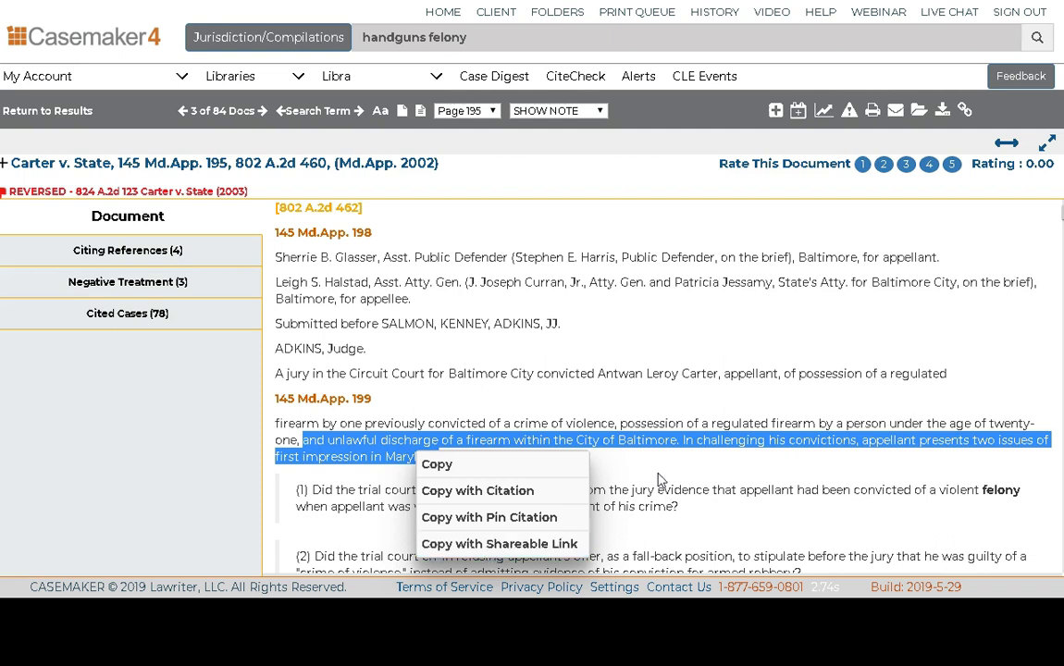
{"action": "left_click", "coordinate": [596, 431]}
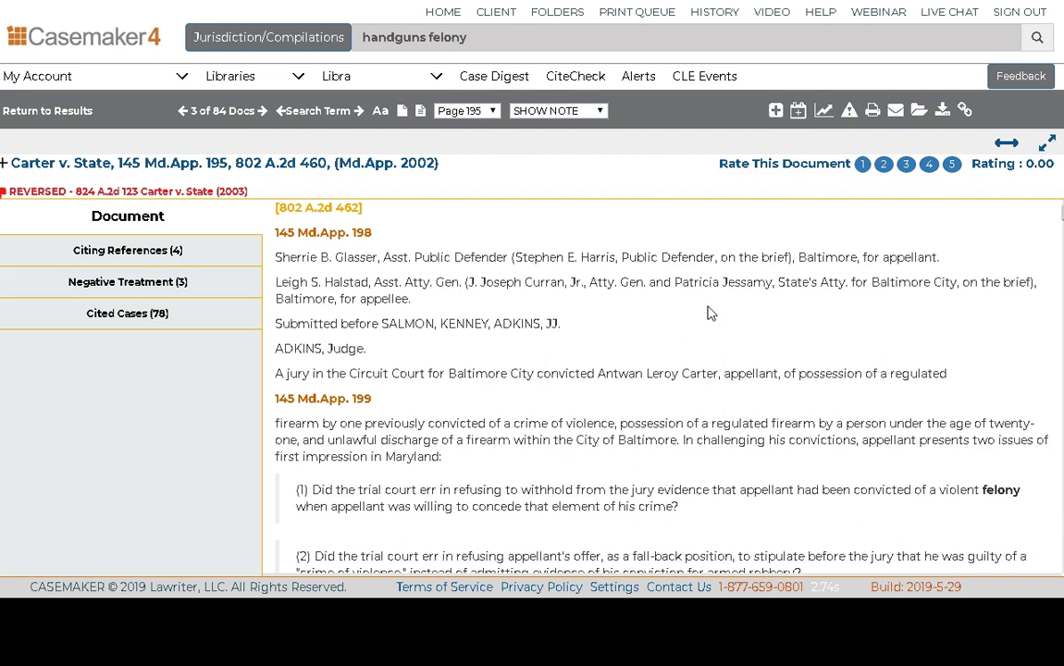
Step: Review the print options for the case, including the available document formats, without printing
{"action": "left_click", "coordinate": [876, 116]}
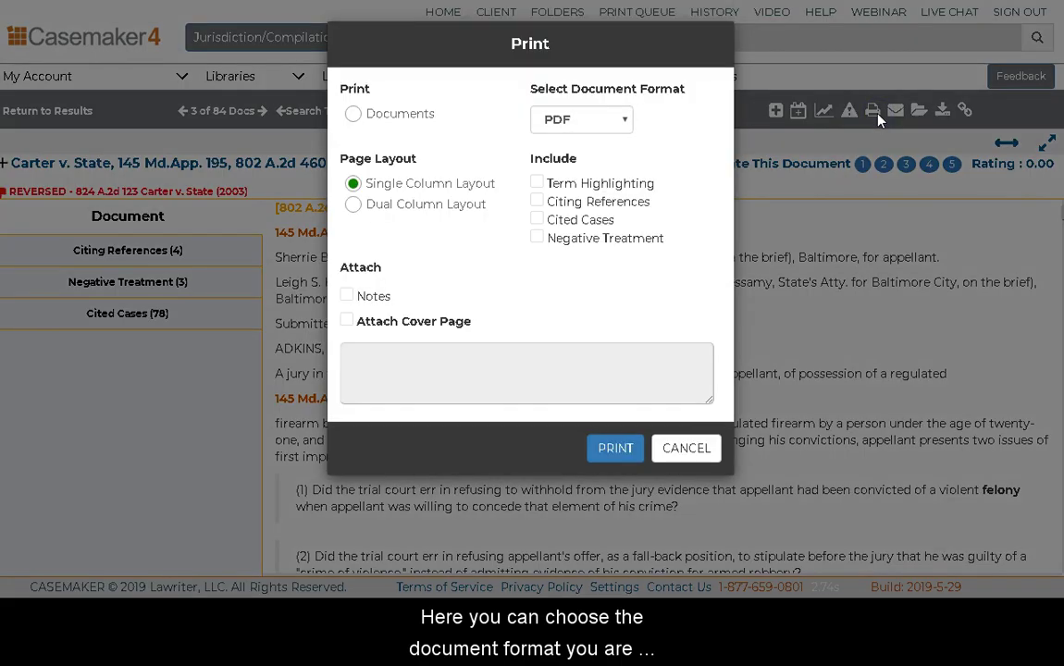
{"action": "left_click", "coordinate": [611, 129]}
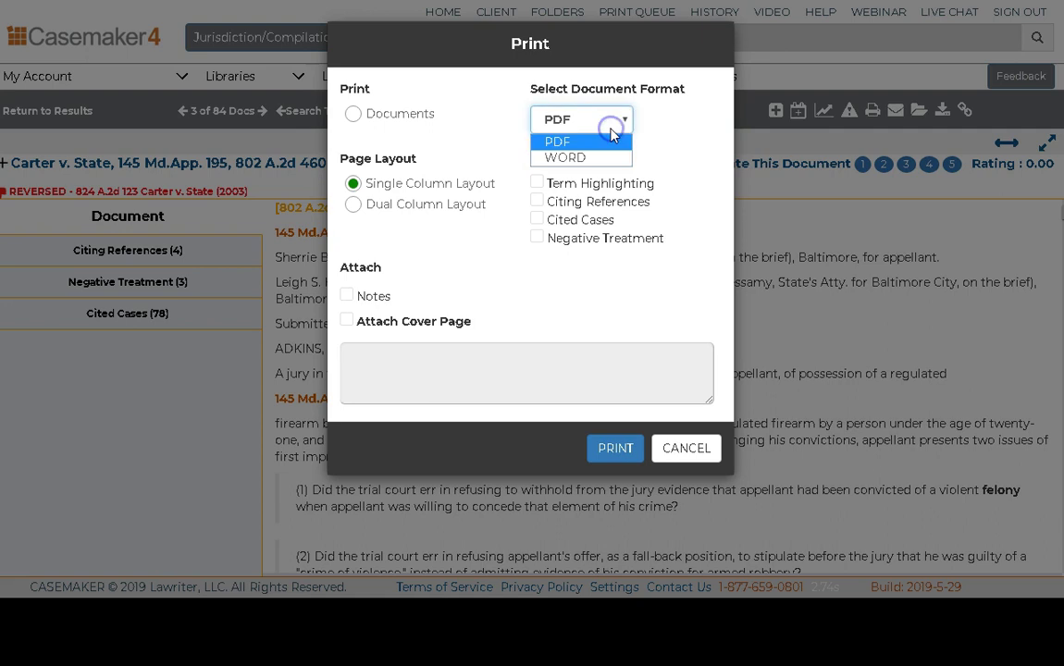
{"action": "left_click", "coordinate": [611, 129]}
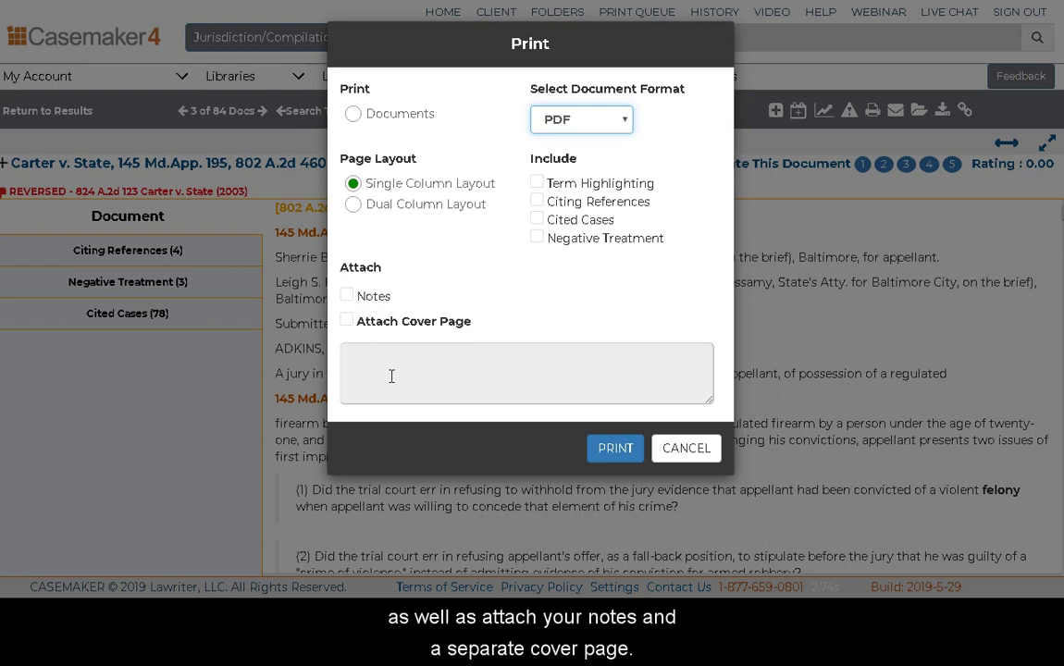
{"action": "left_click", "coordinate": [684, 450]}
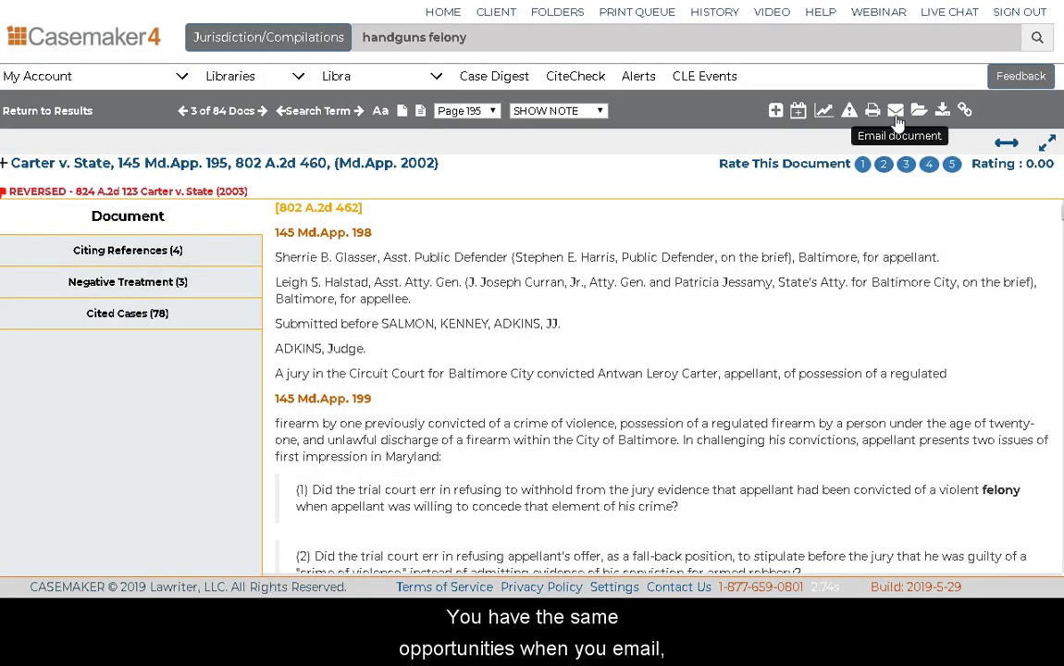
Step: Review the options for emailing the case, including format, layout and attachments, without sending it
{"action": "left_click", "coordinate": [896, 112]}
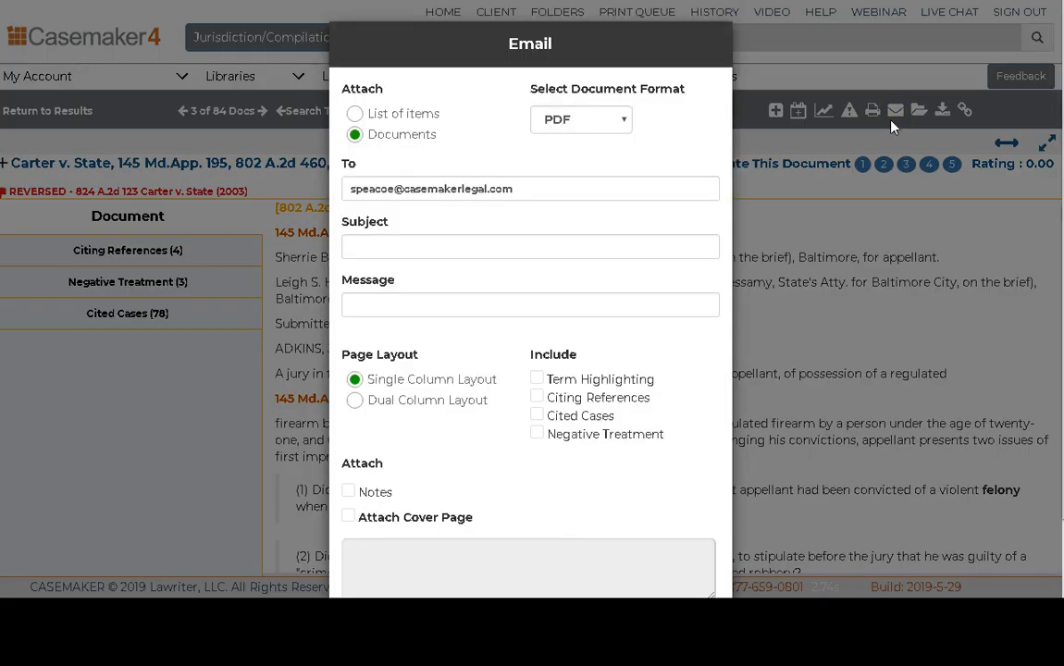
{"action": "scroll", "coordinate": [636, 375], "scroll_direction": "down", "scroll_amount": 1}
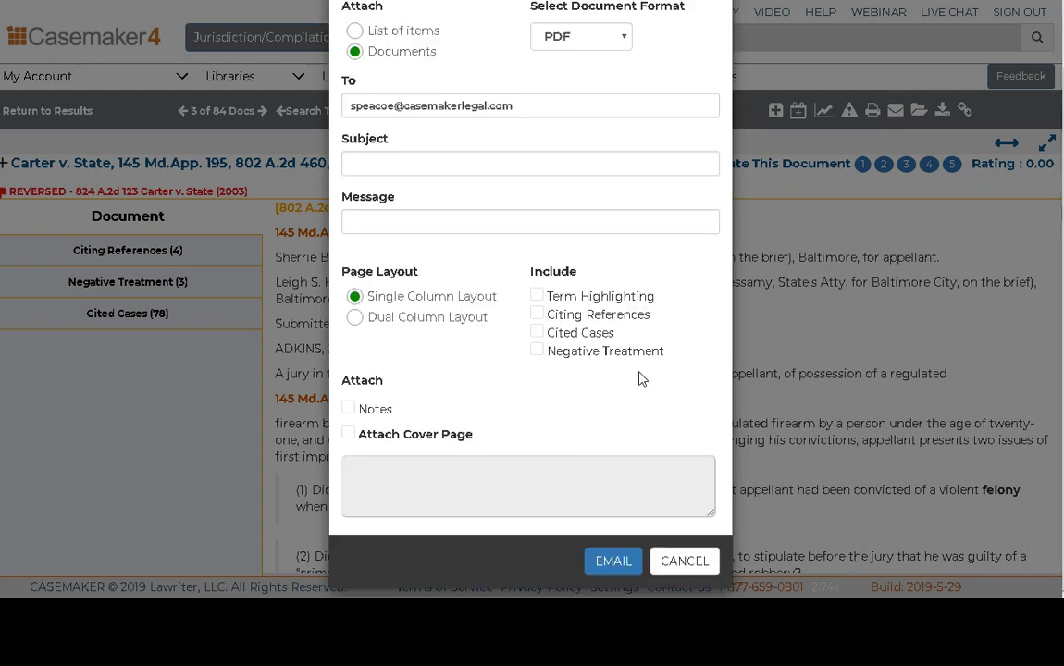
{"action": "left_click", "coordinate": [686, 562]}
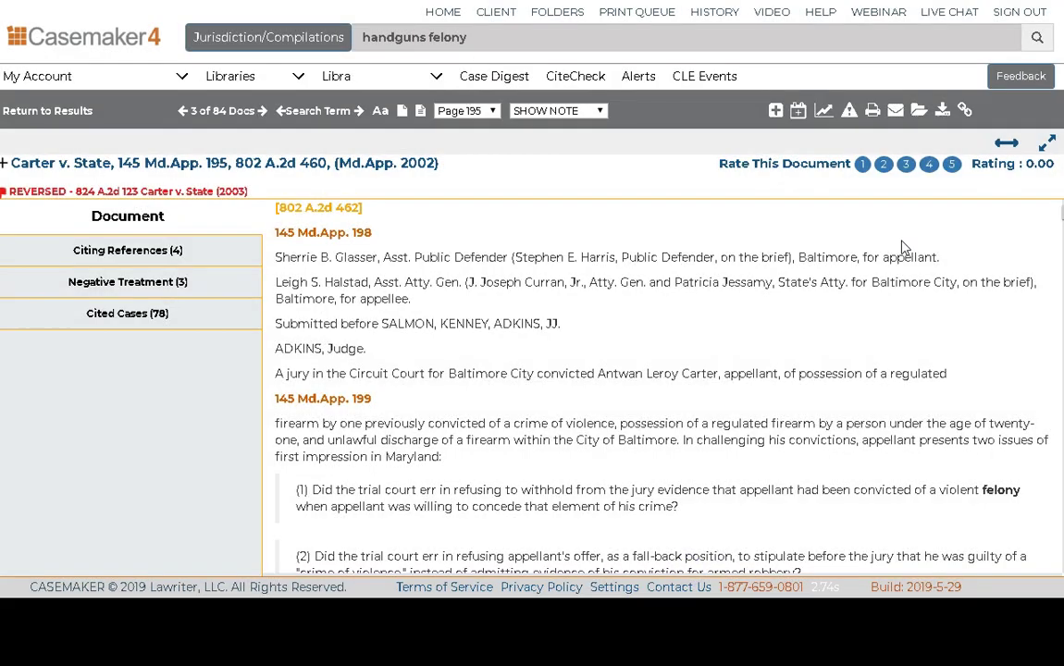
Step: Review the download options for the case, including document format, page layout and attachments, without downloading it
{"action": "left_click", "coordinate": [941, 111]}
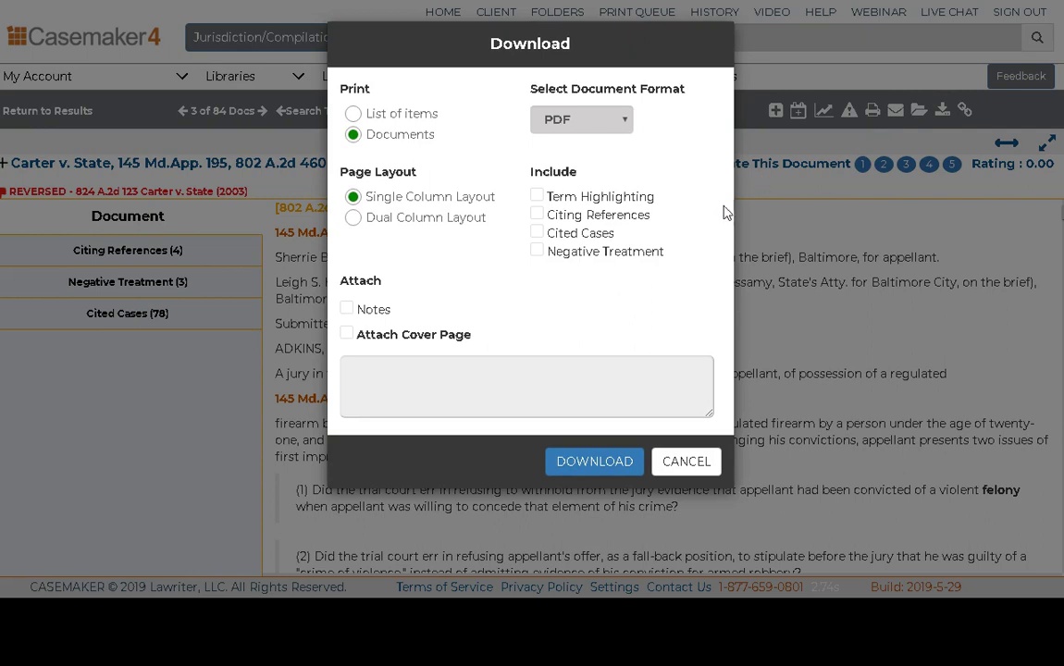
{"action": "left_click", "coordinate": [684, 465]}
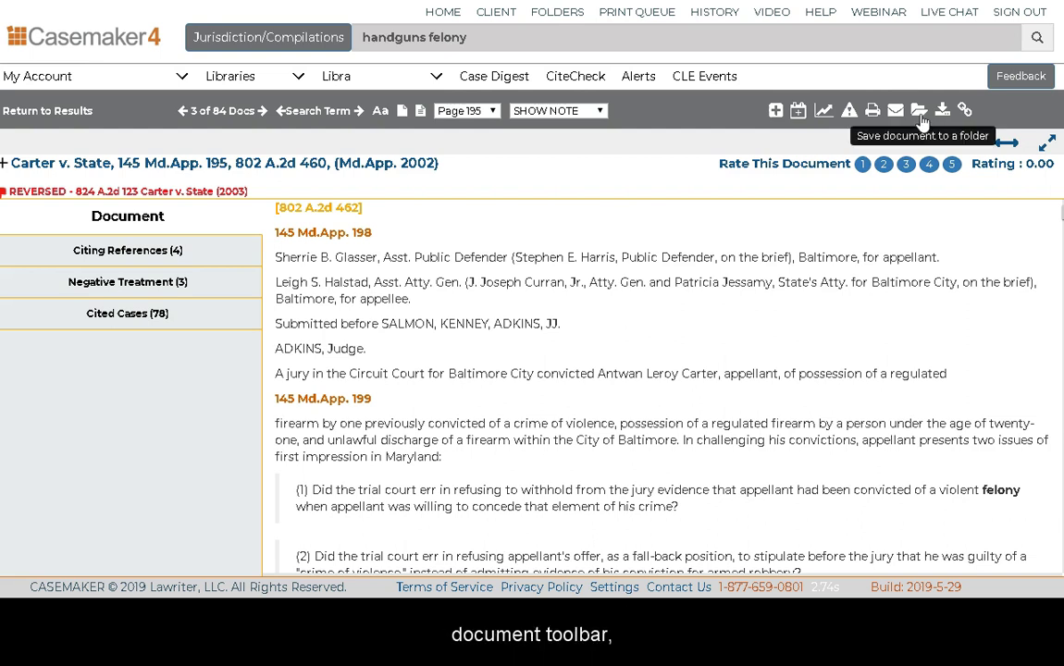
Step: Create a folder named "My New Folder" and save the open case to it
{"action": "left_click", "coordinate": [920, 113]}
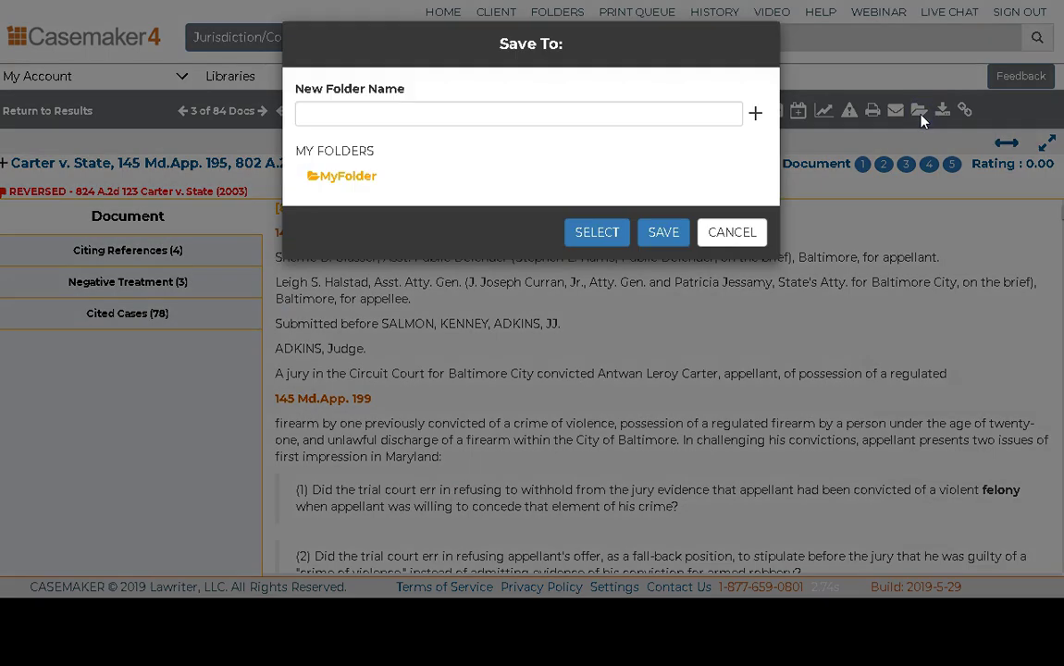
{"action": "left_click", "coordinate": [611, 114]}
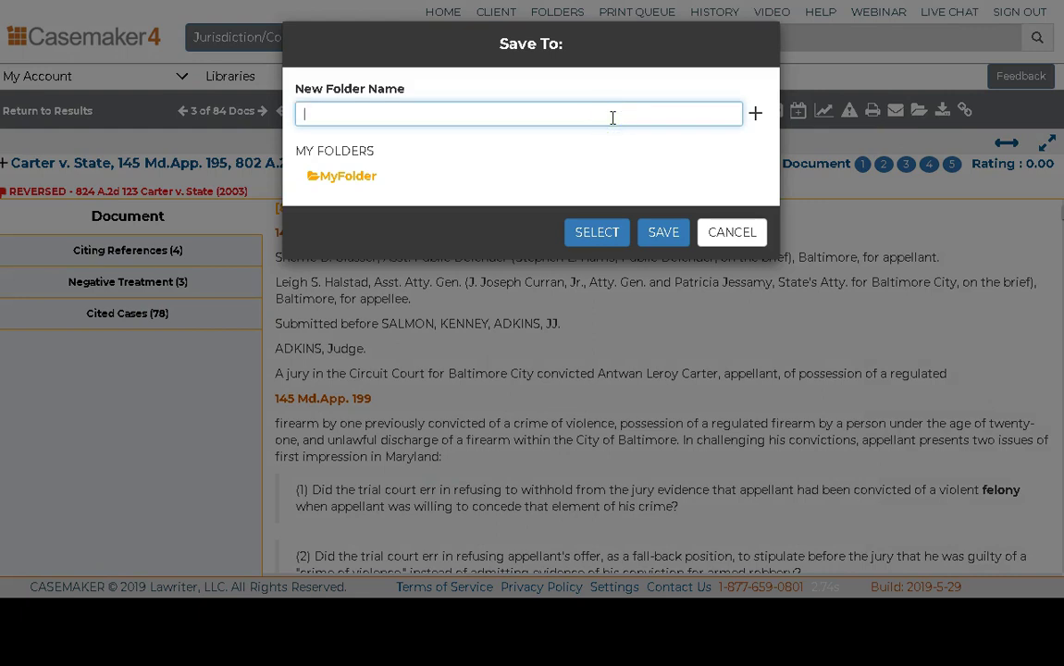
{"action": "type", "text": "My New Folder"}
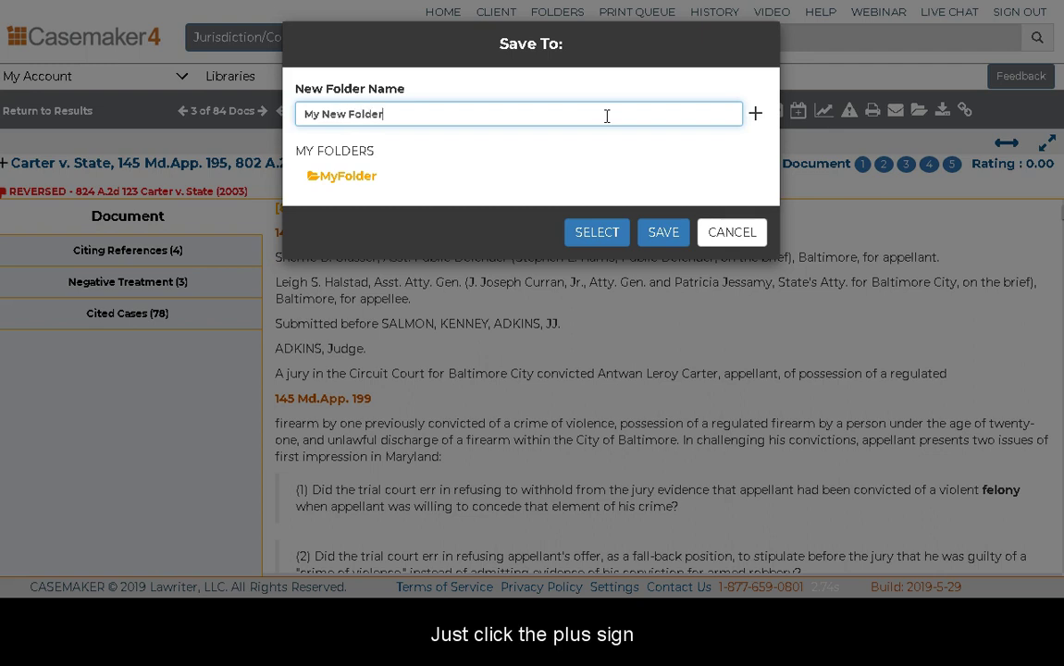
{"action": "left_click", "coordinate": [754, 118]}
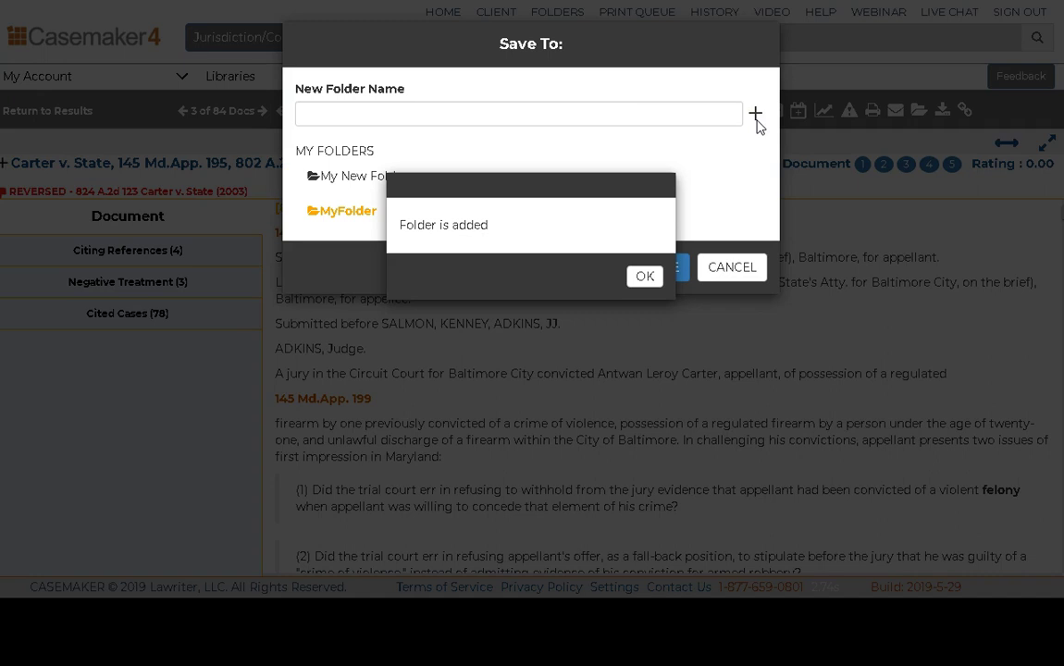
{"action": "left_click", "coordinate": [642, 278]}
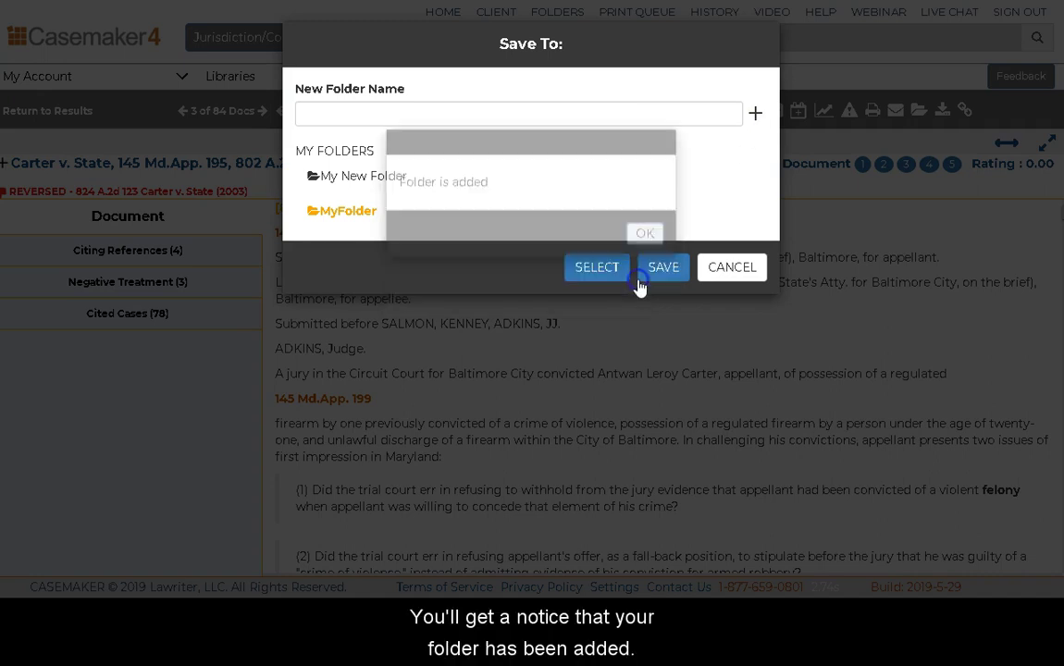
{"action": "left_click", "coordinate": [356, 186]}
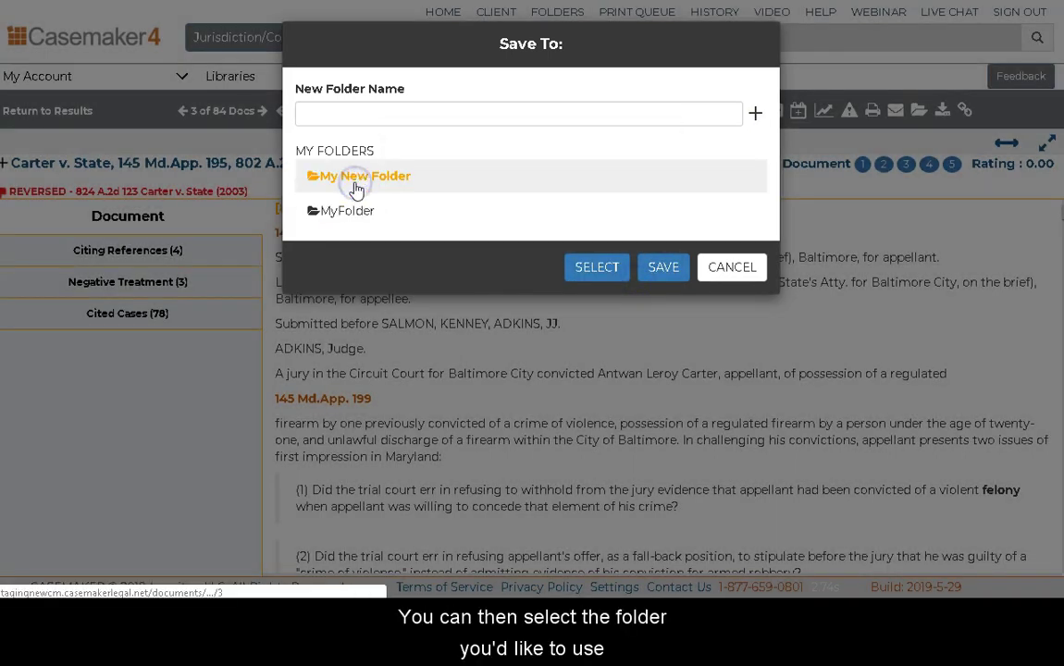
{"action": "left_click", "coordinate": [662, 268]}
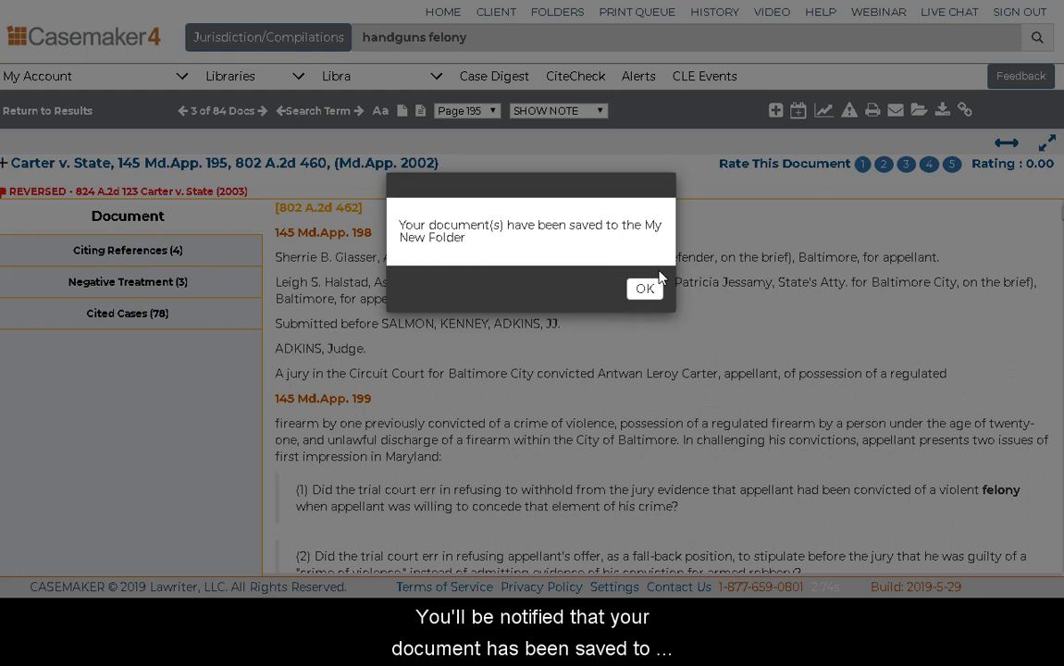
{"action": "left_click", "coordinate": [651, 290]}
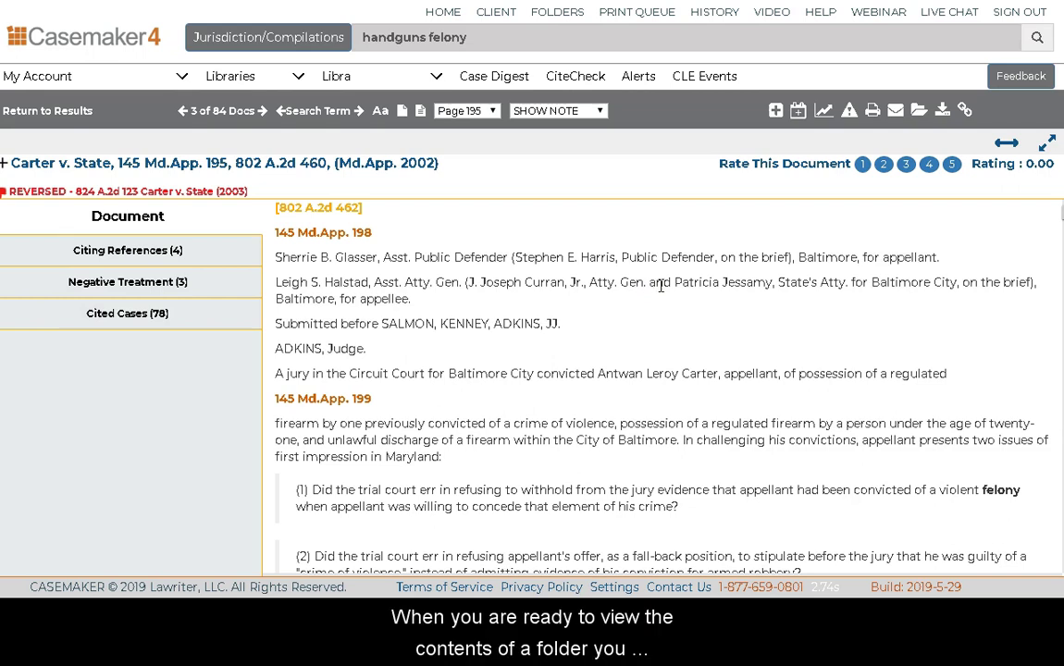
Step: Open My New Folder, view its move, rename and delete options, and select the saved case in it
{"action": "left_click", "coordinate": [557, 13]}
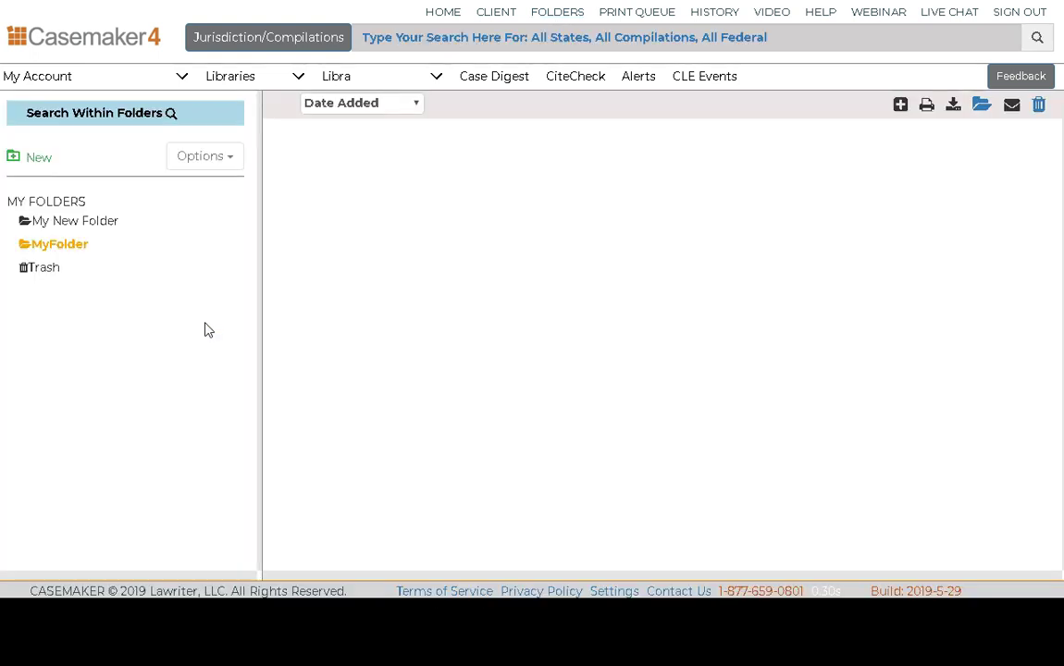
{"action": "left_click", "coordinate": [89, 222]}
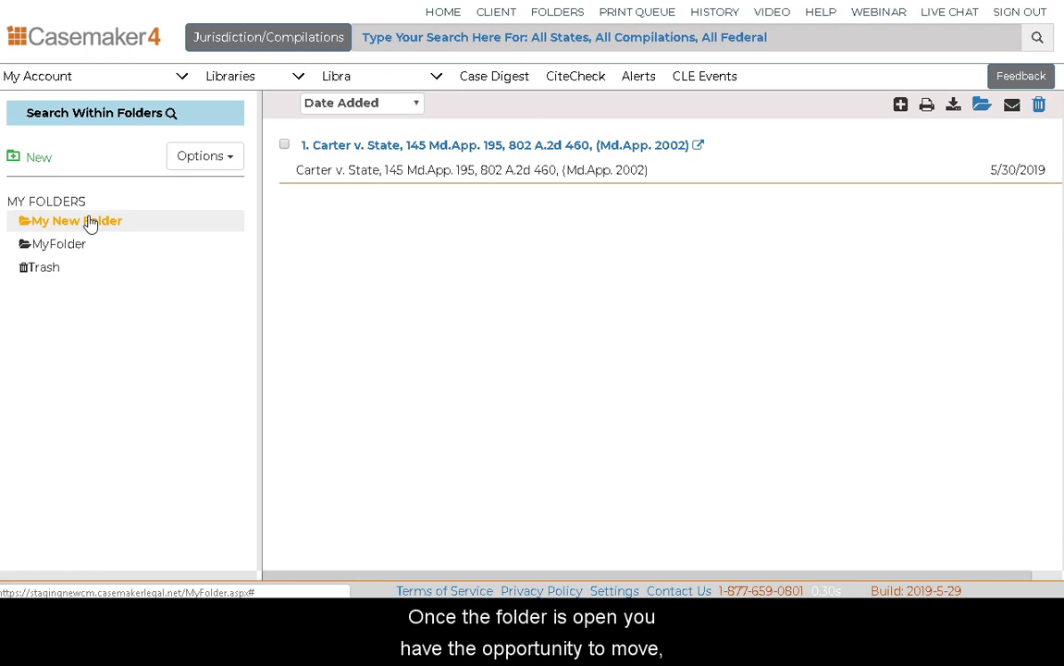
{"action": "left_click", "coordinate": [197, 163]}
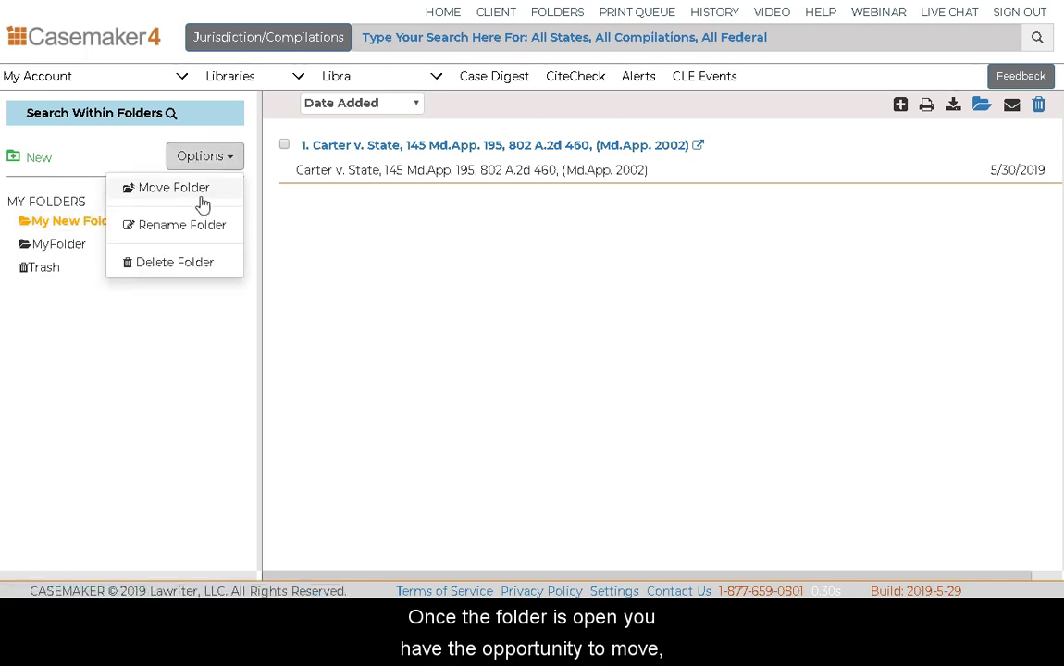
{"action": "left_click", "coordinate": [232, 159]}
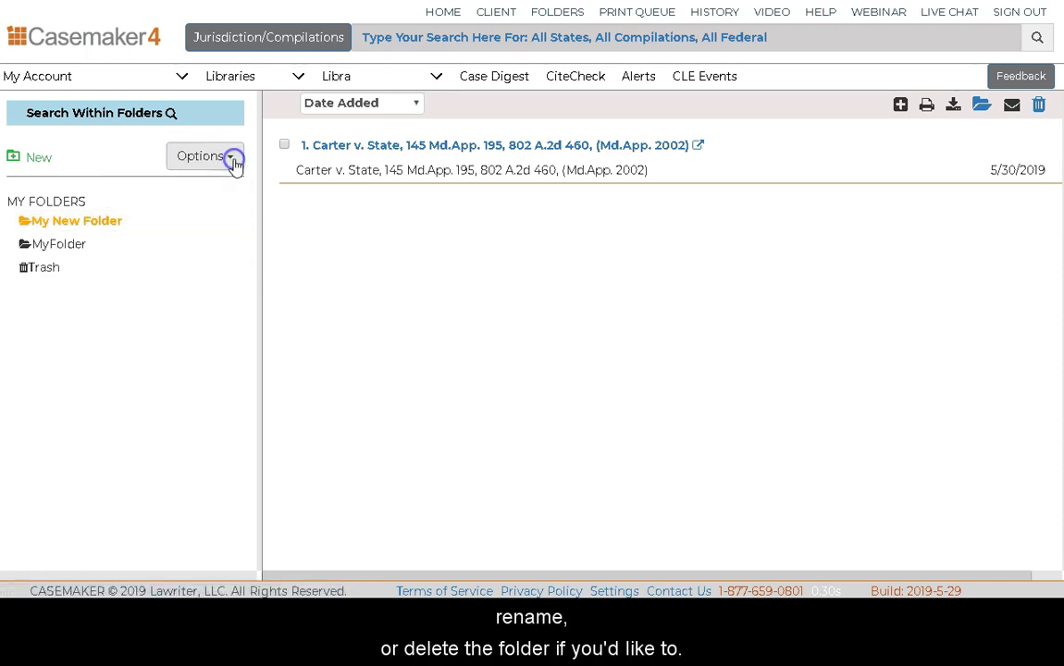
{"action": "left_click", "coordinate": [284, 145]}
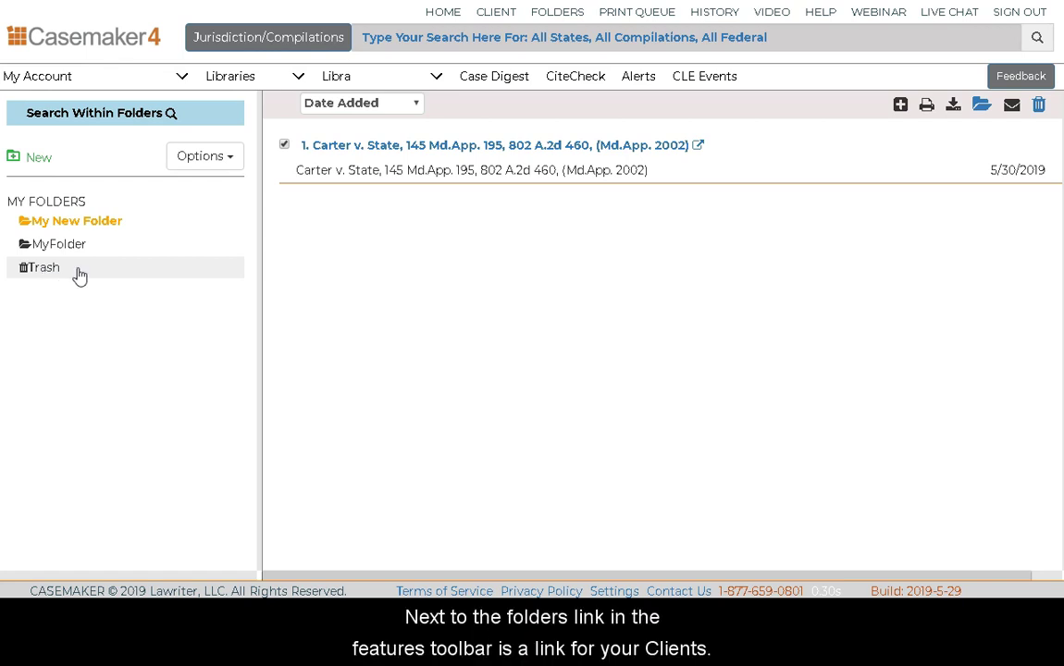
Step: Add a client by entering the client's name, and choose that client for the research session
{"action": "left_click", "coordinate": [505, 23]}
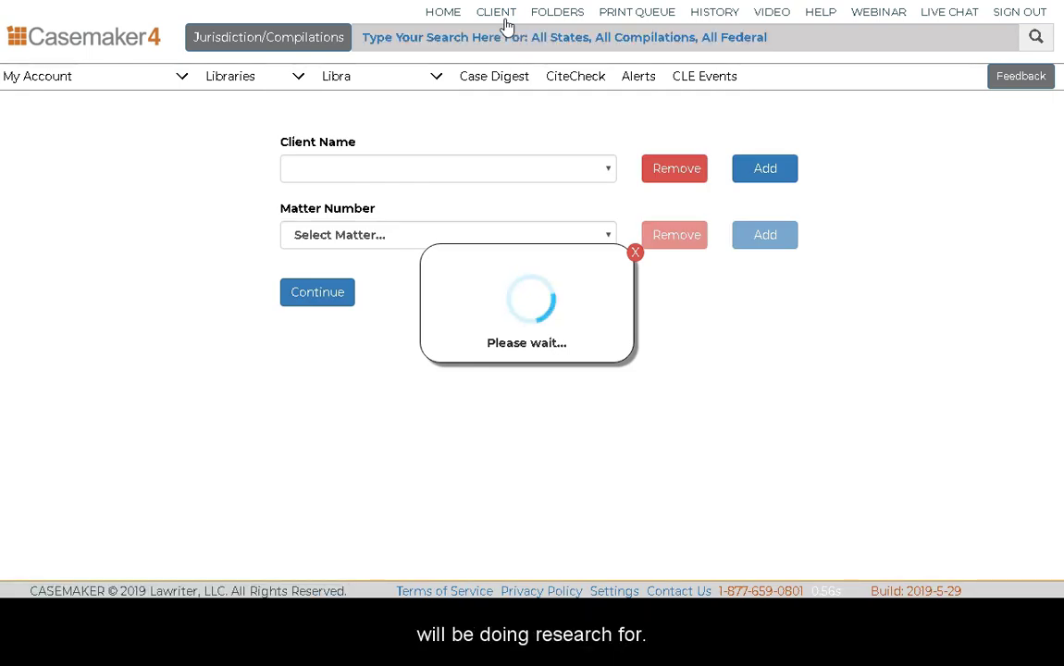
{"action": "left_click", "coordinate": [759, 174]}
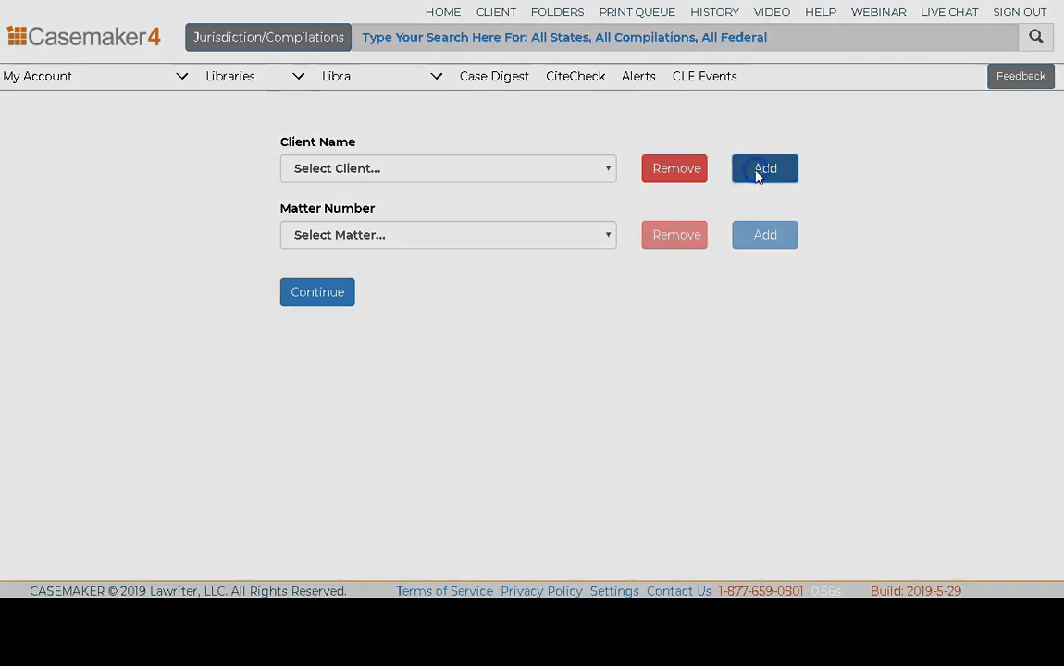
{"action": "left_click", "coordinate": [428, 91]}
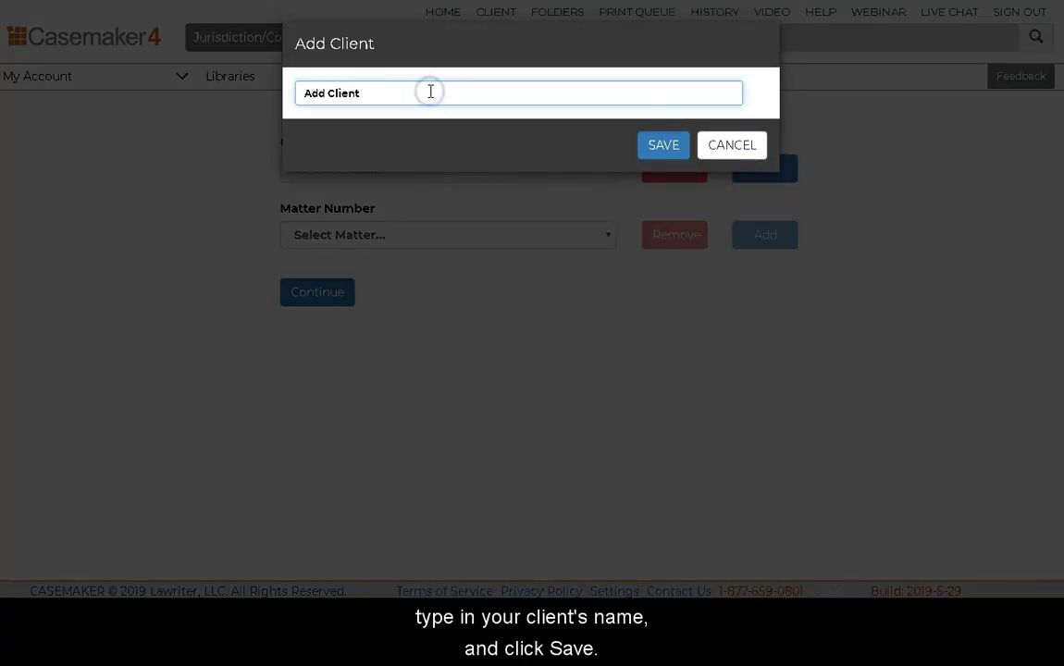
{"action": "type", "text": "Bugs Bunny"}
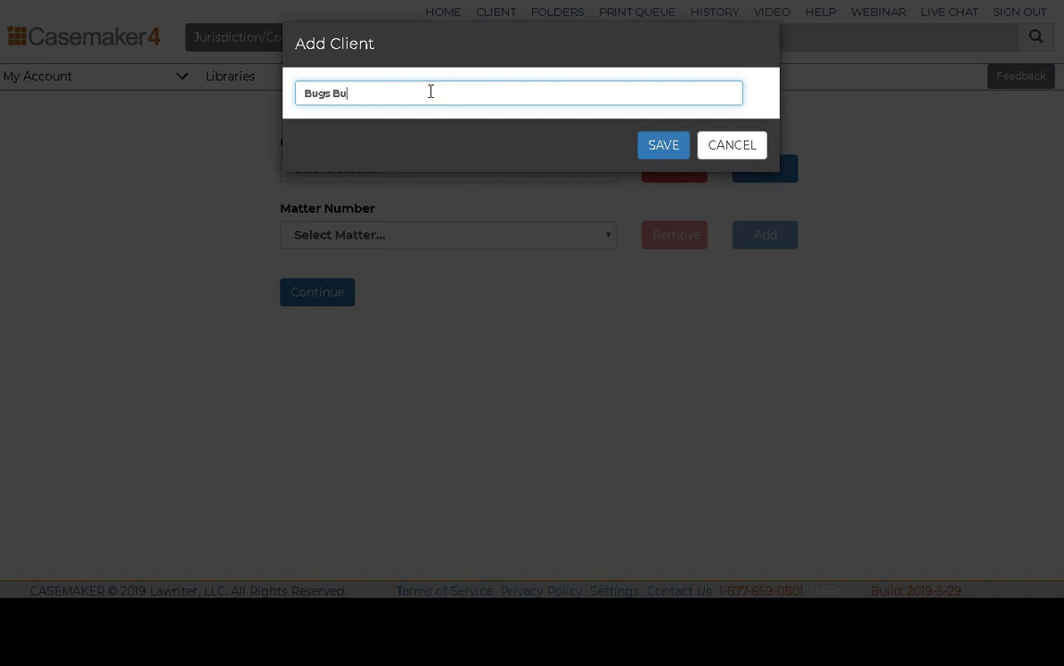
{"action": "left_click", "coordinate": [658, 152]}
{"action": "left_click", "coordinate": [606, 172]}
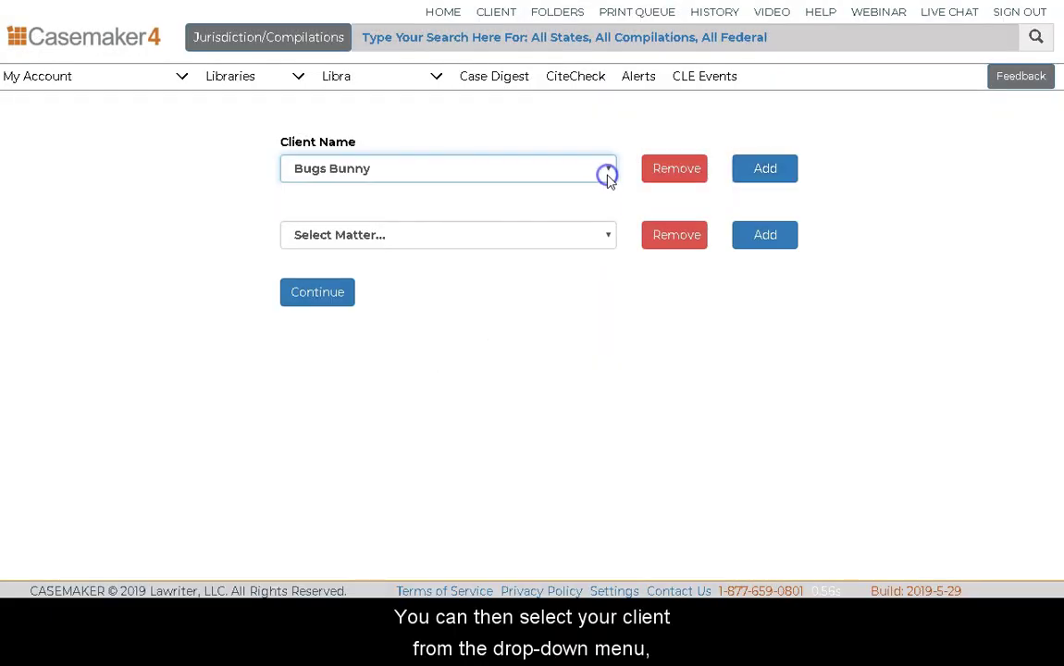
{"action": "left_click", "coordinate": [553, 208]}
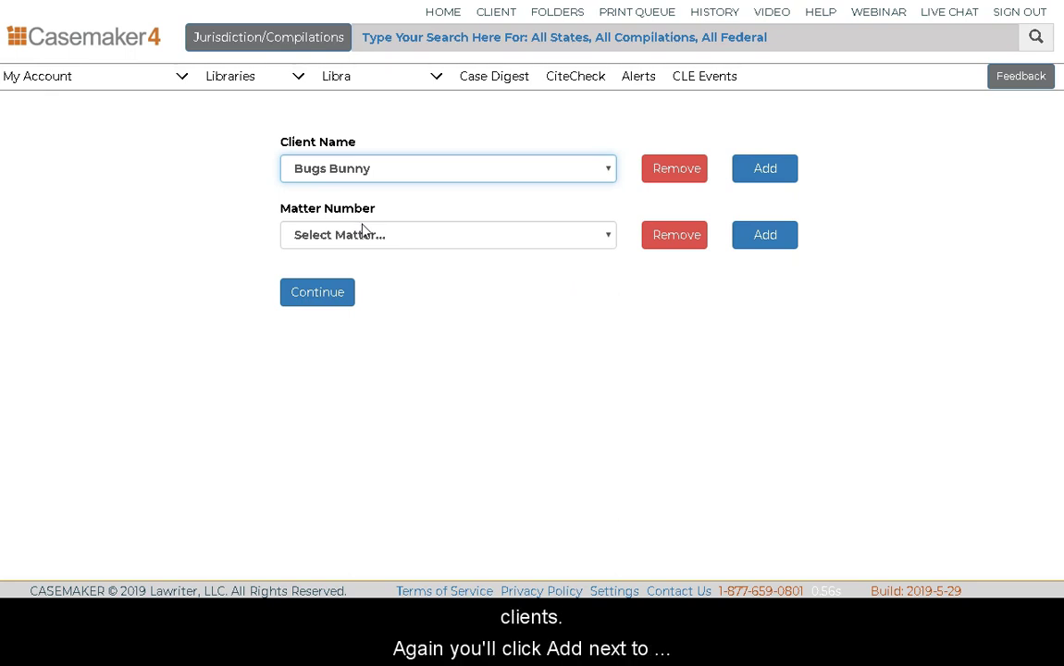
Step: Add the matter "Carrot" for the chosen client, select it, and continue to research under that client
{"action": "left_click", "coordinate": [770, 244]}
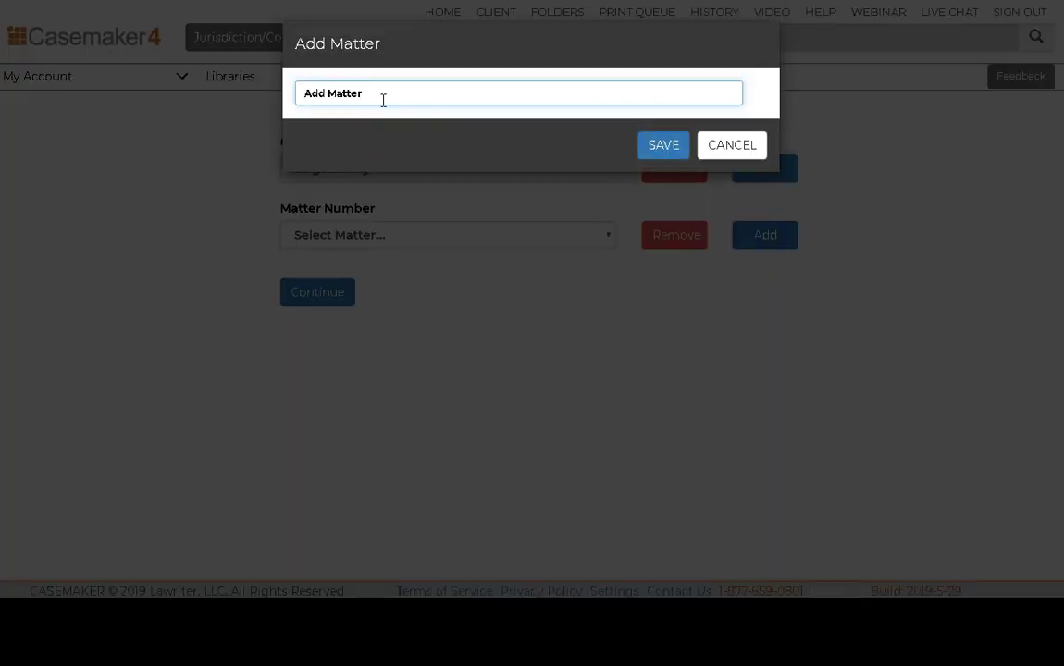
{"action": "left_click", "coordinate": [382, 97]}
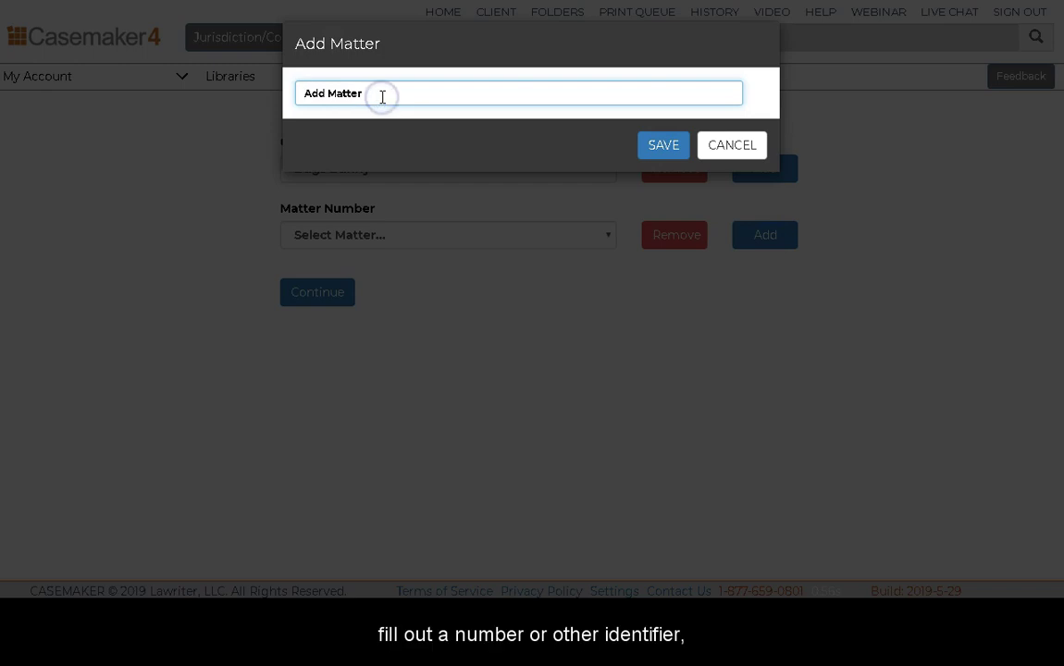
{"action": "type", "text": "Carro"}
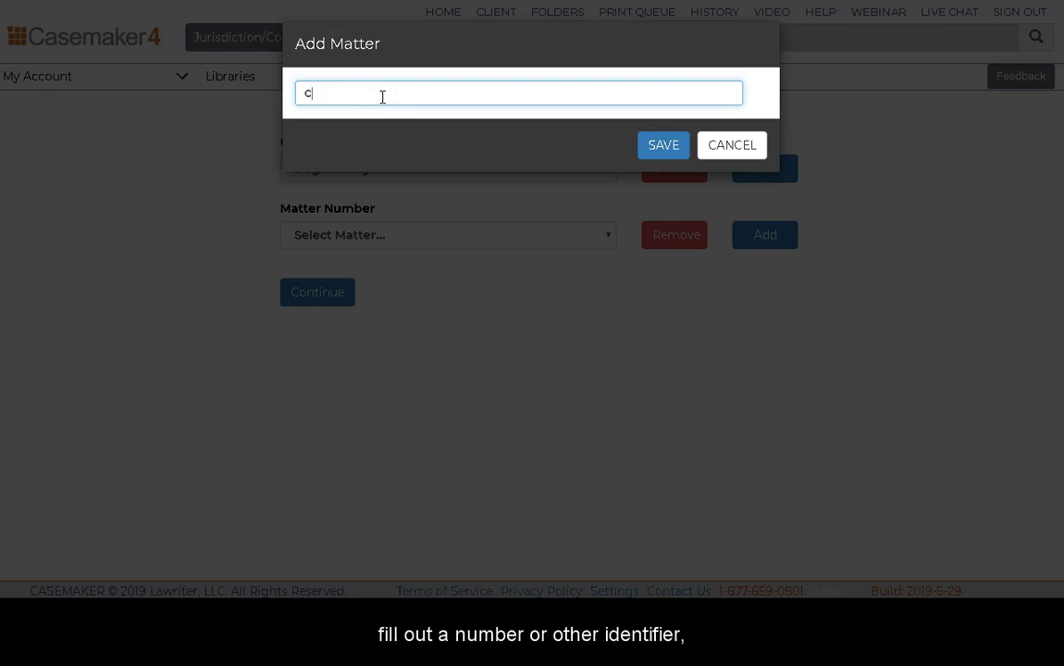
{"action": "type", "text": "t"}
{"action": "left_click", "coordinate": [667, 154]}
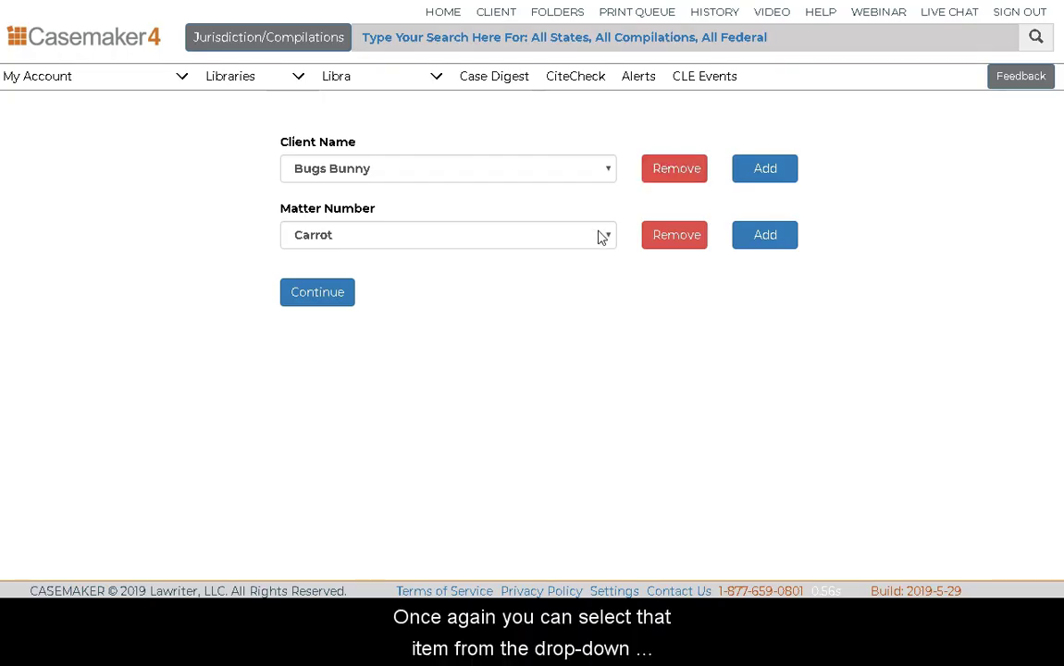
{"action": "left_click", "coordinate": [598, 234]}
{"action": "left_click", "coordinate": [500, 273]}
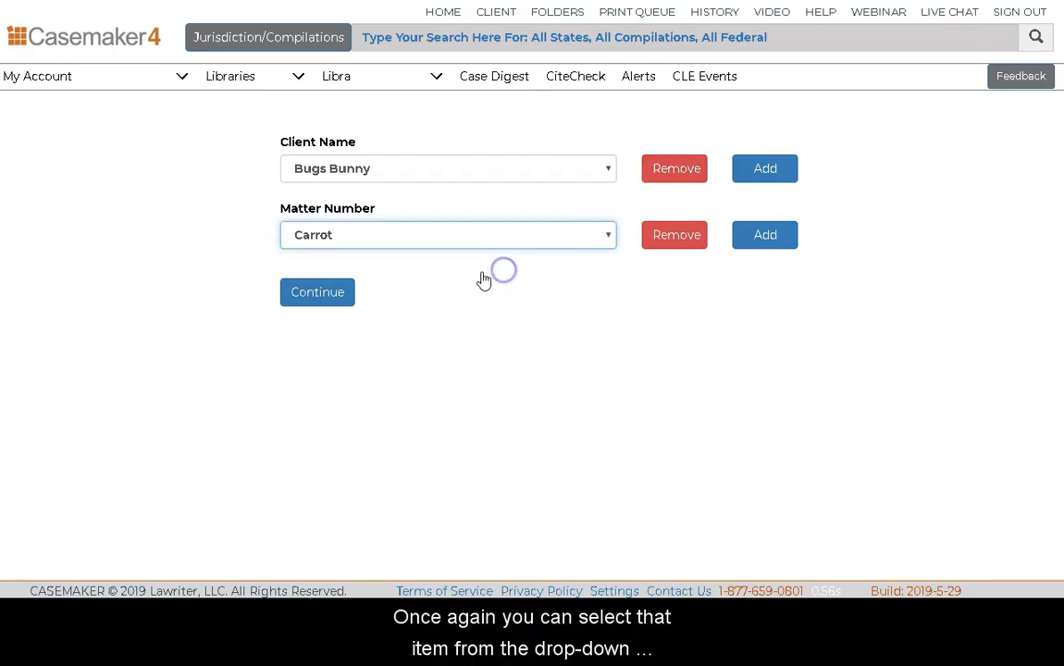
{"action": "left_click", "coordinate": [300, 300]}
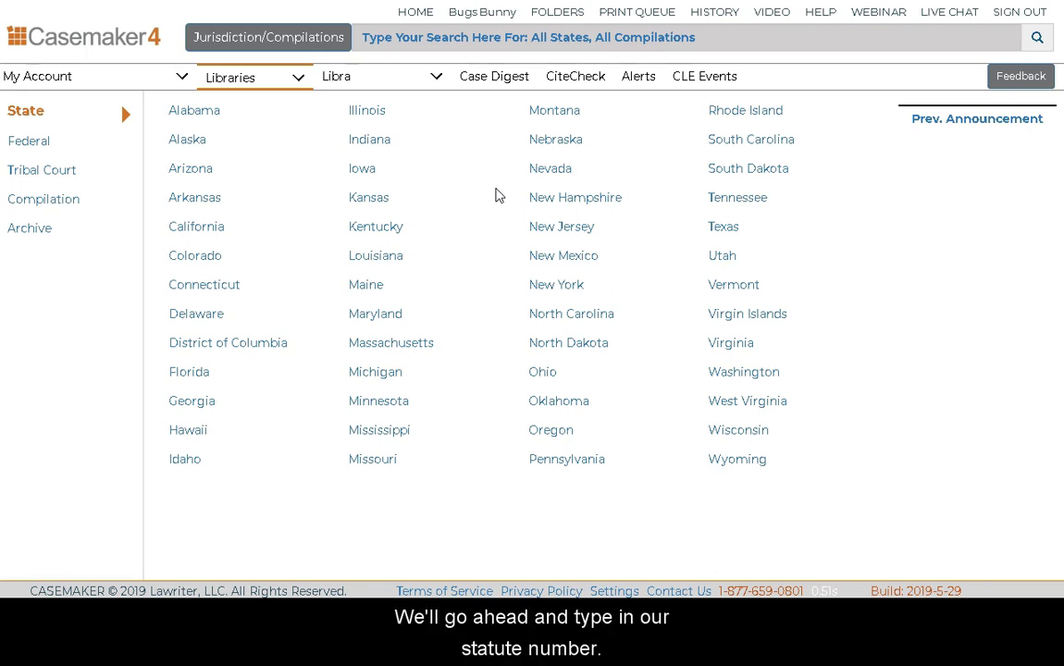
Step: Search for section 2-1-101 in Wyoming across all compilations and show the Statutes results
{"action": "left_click", "coordinate": [464, 36]}
{"action": "type", "text": "2-1-101"}
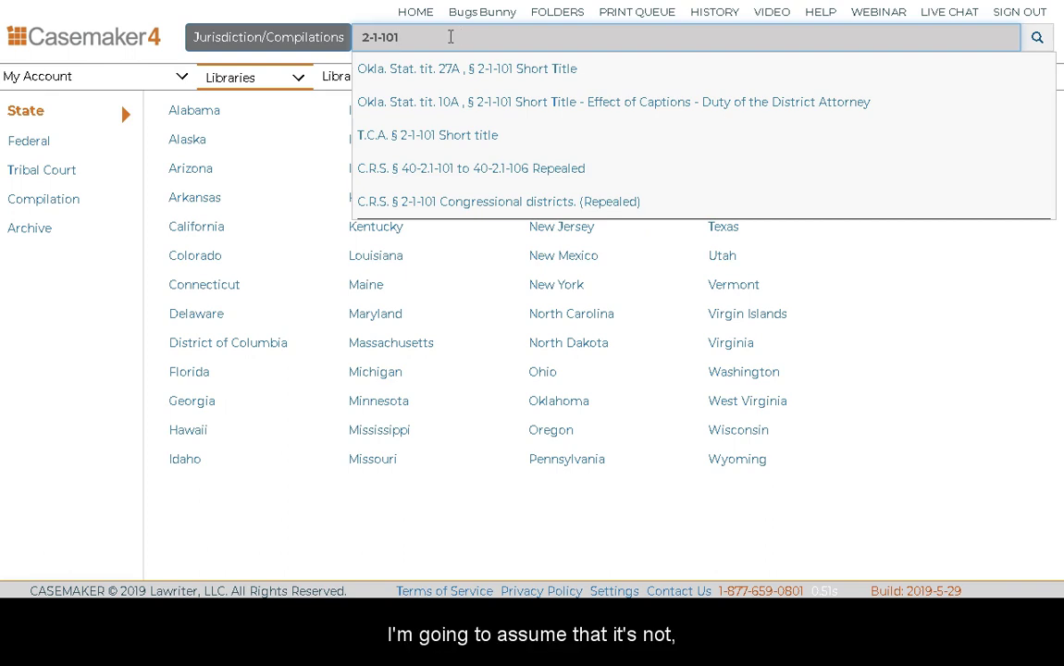
{"action": "left_click", "coordinate": [315, 42]}
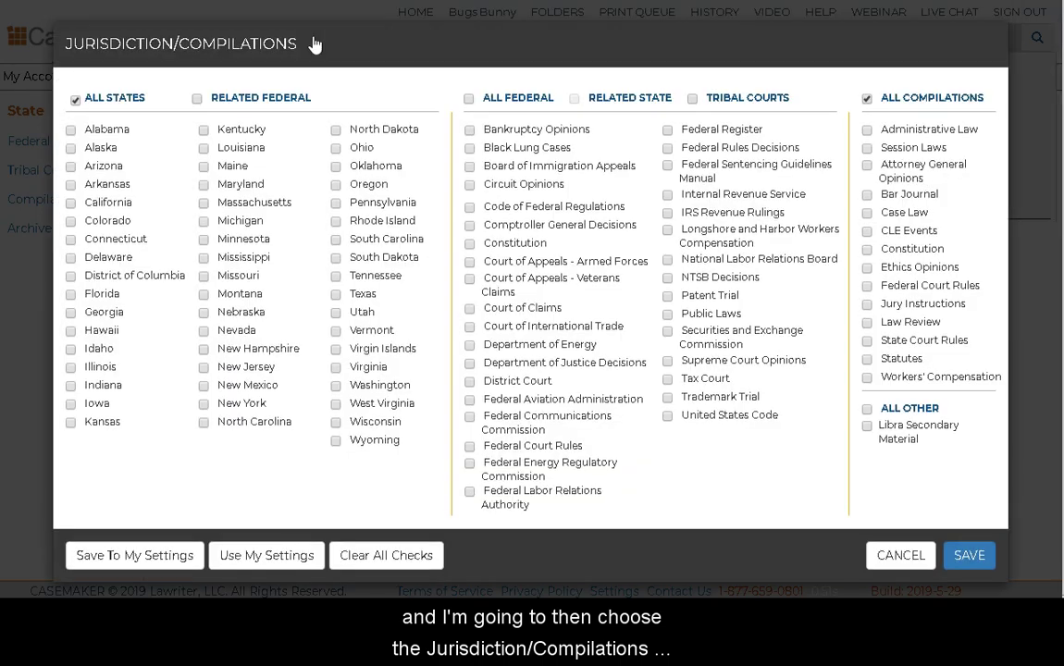
{"action": "left_click", "coordinate": [336, 441]}
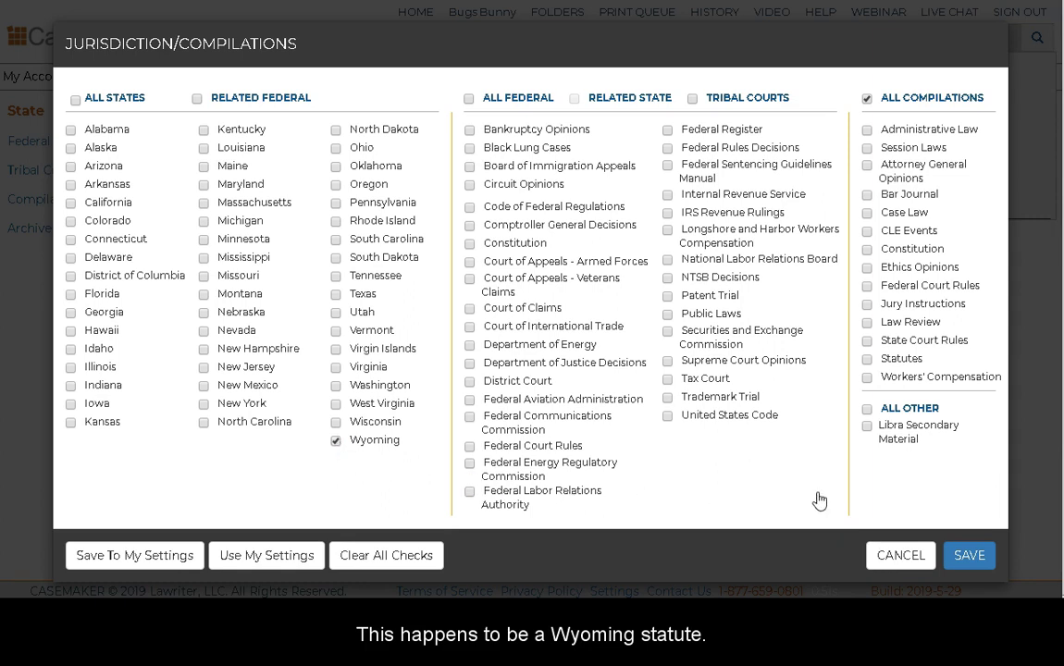
{"action": "left_click", "coordinate": [977, 558]}
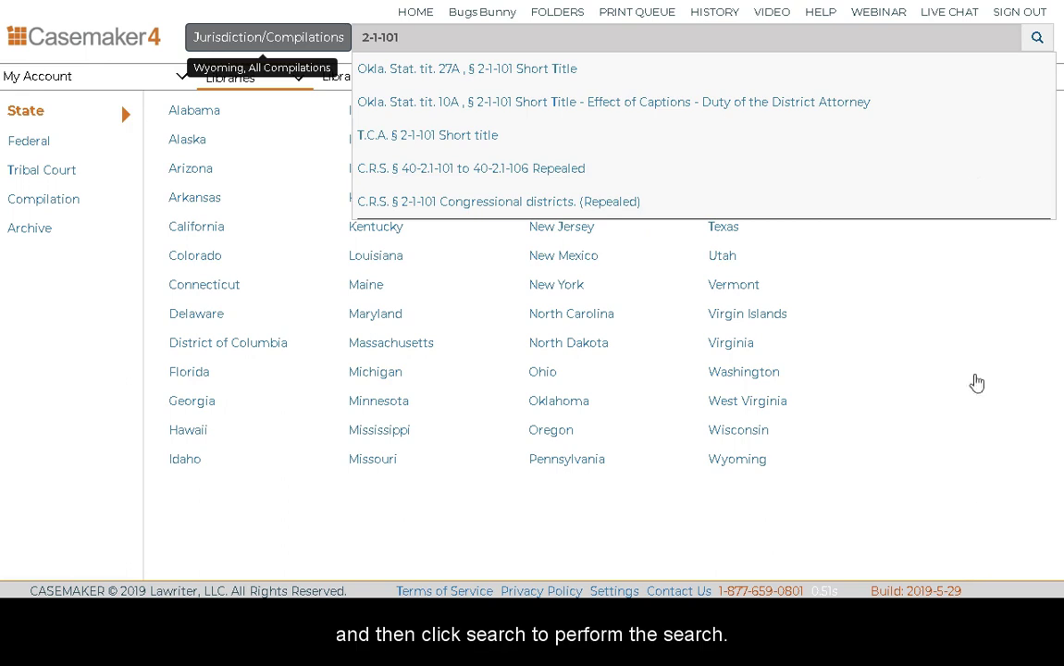
{"action": "left_click", "coordinate": [1036, 37]}
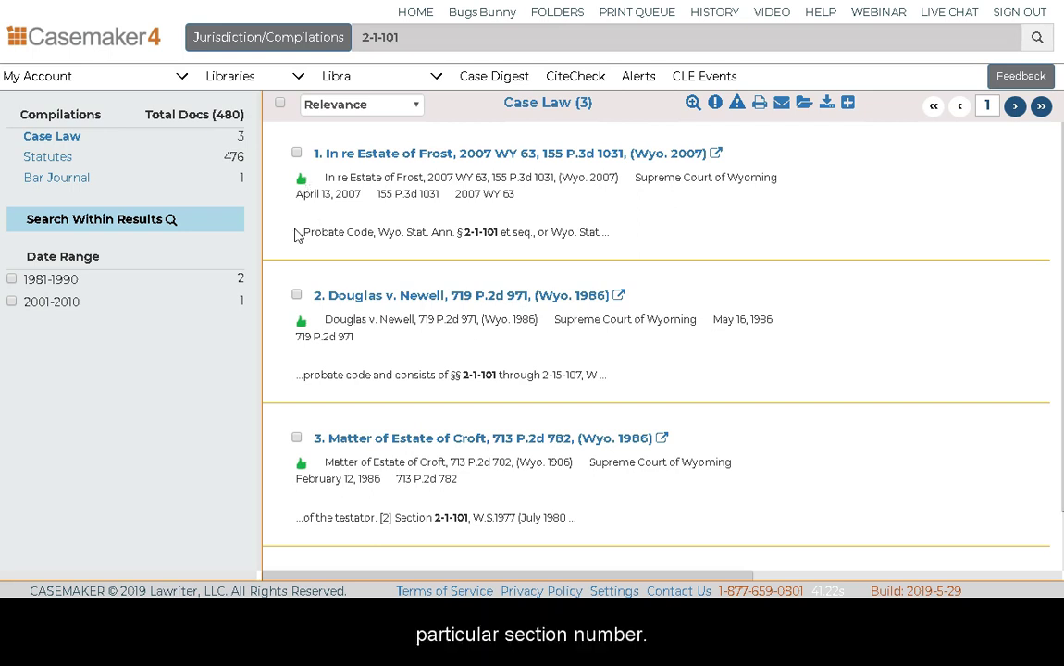
{"action": "left_click", "coordinate": [54, 160]}
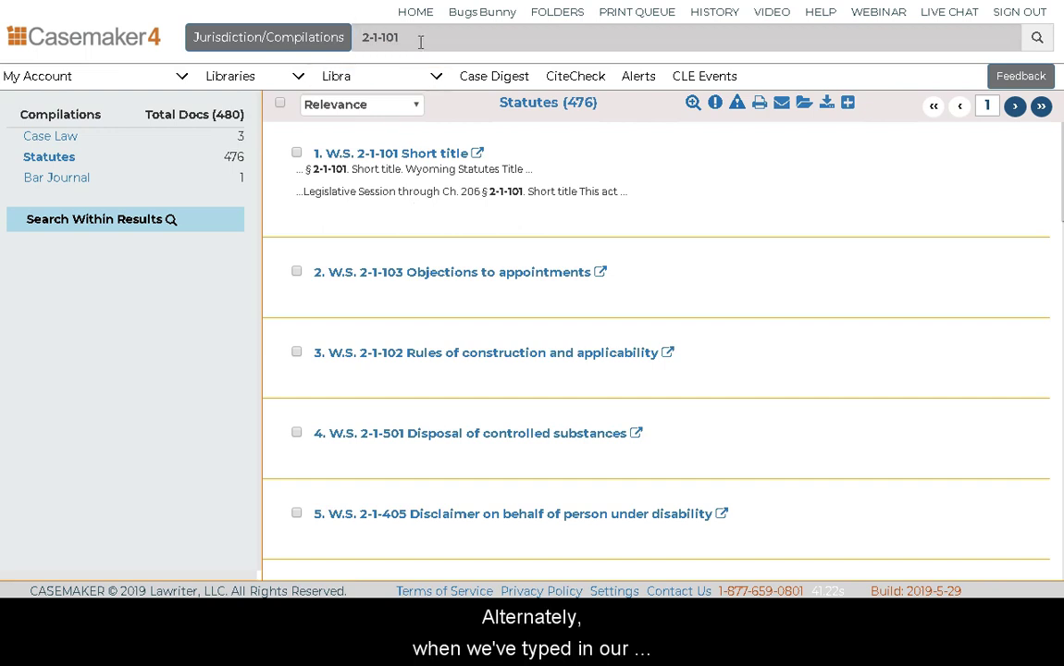
Step: Limit the Wyoming search to the Statutes compilation and rerun it for 2-1-101
{"action": "left_click", "coordinate": [294, 43]}
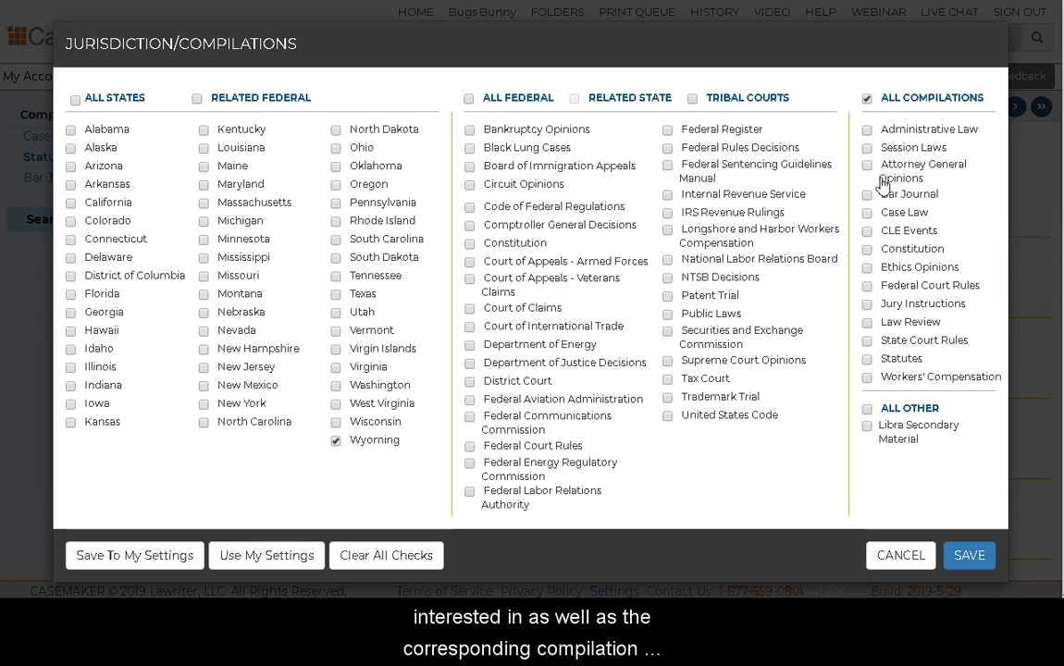
{"action": "left_click", "coordinate": [867, 359]}
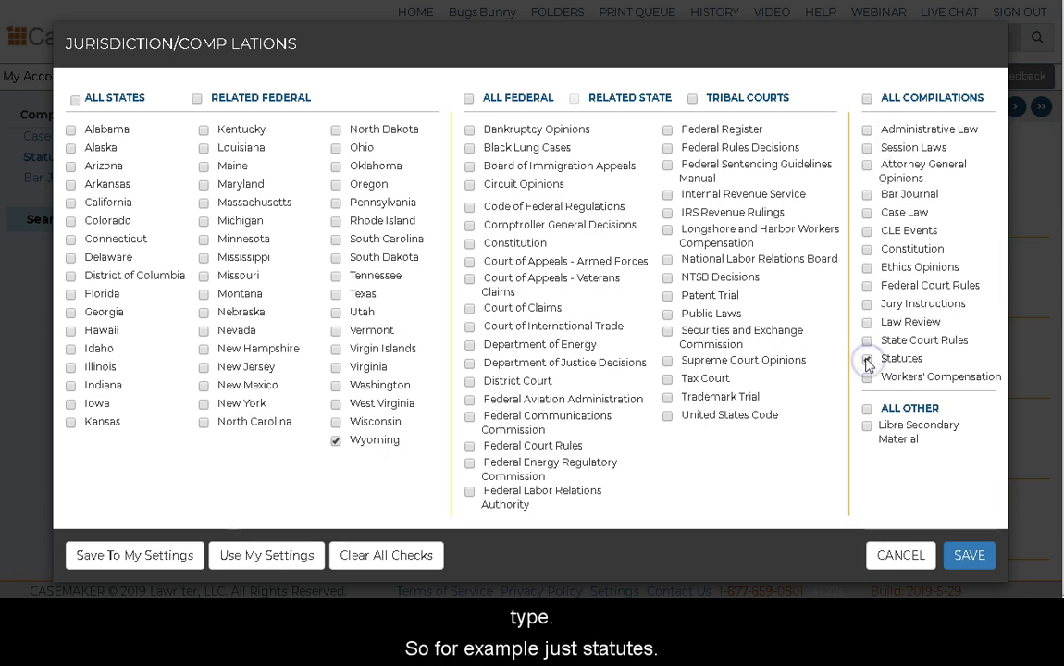
{"action": "left_click", "coordinate": [969, 557]}
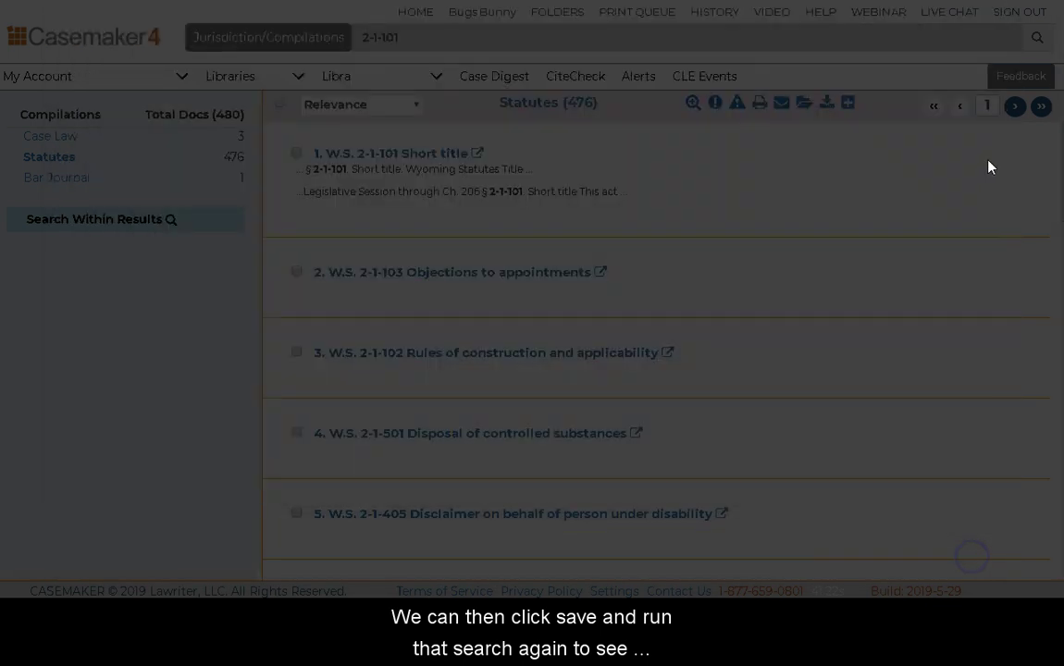
{"action": "left_click", "coordinate": [1036, 40]}
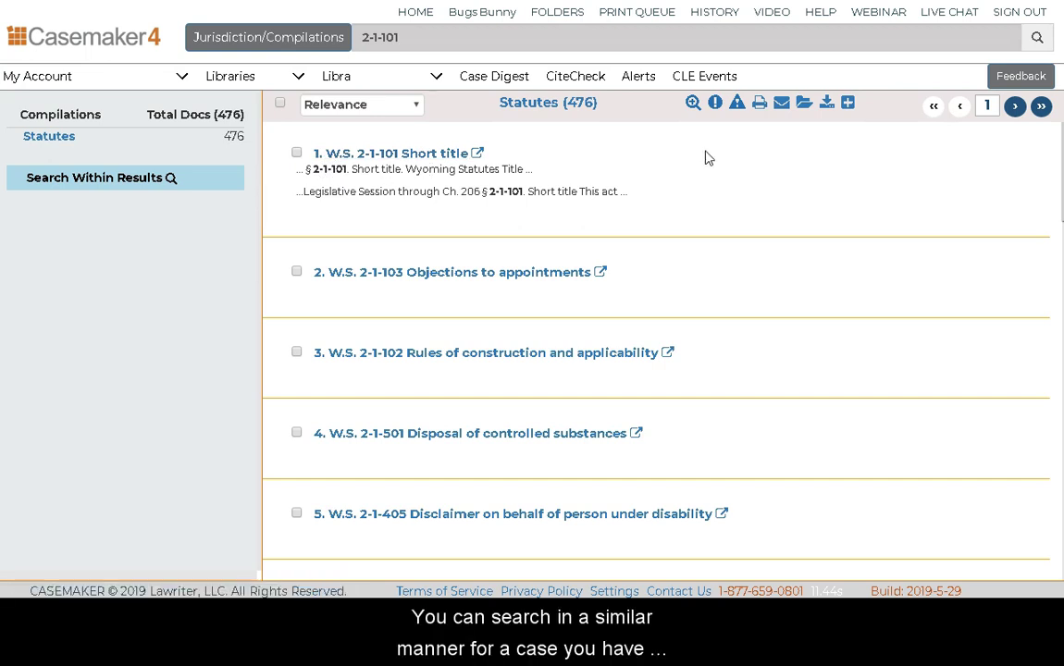
Step: Start a new search from the home page for citation 256sw3d72, check the jurisdiction selection without changing it, and run the search
{"action": "left_click", "coordinate": [131, 52]}
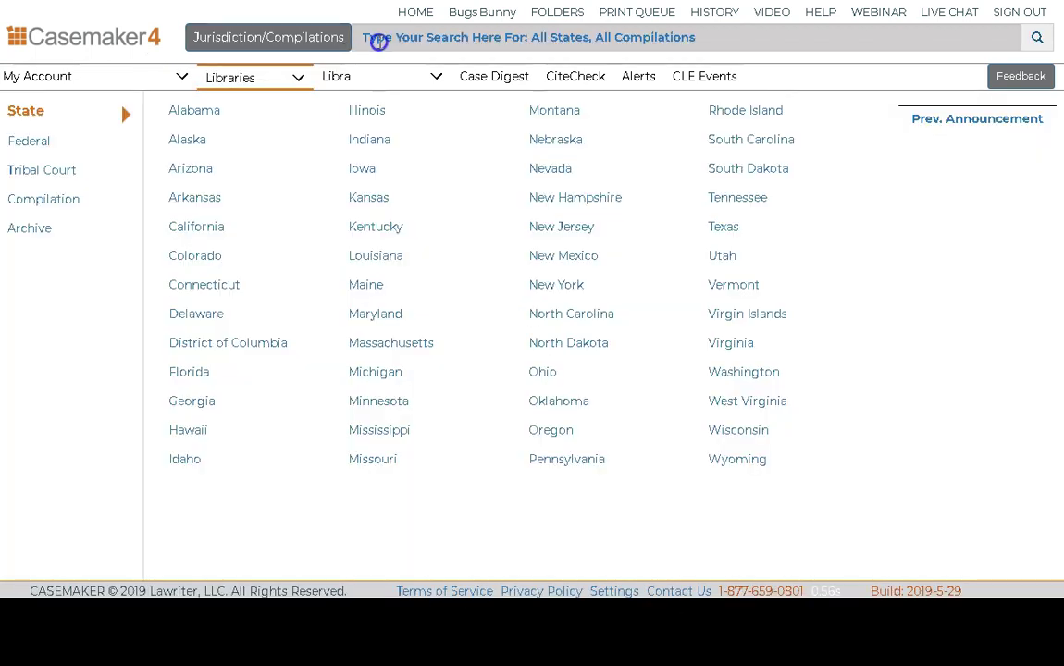
{"action": "left_click", "coordinate": [373, 38]}
{"action": "type", "text": "256sw3d72"}
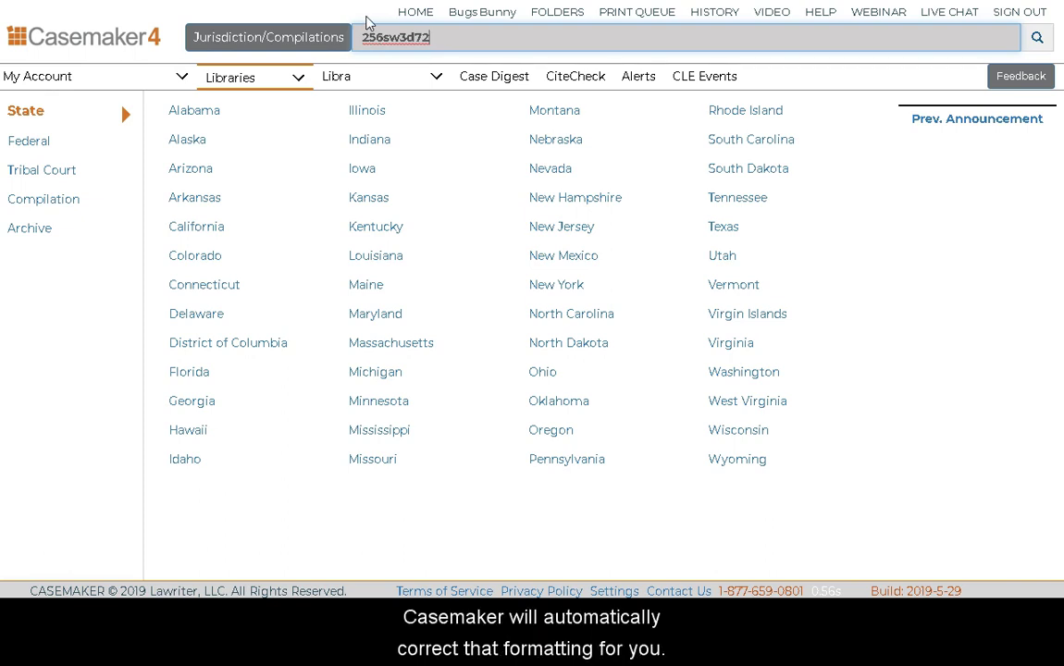
{"action": "left_click", "coordinate": [366, 21]}
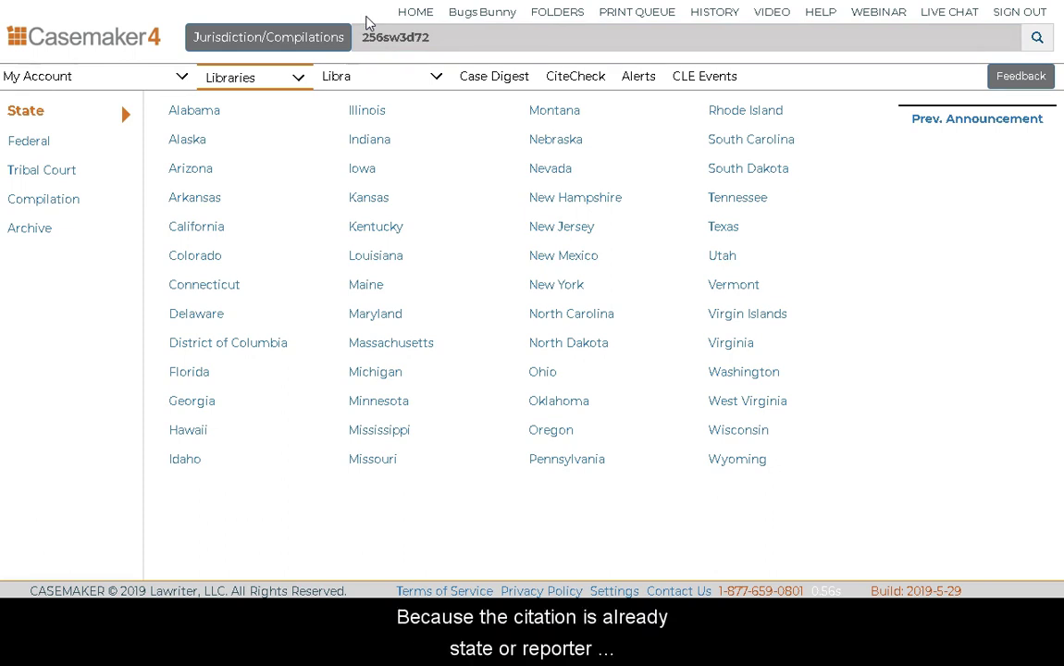
{"action": "left_click", "coordinate": [301, 44]}
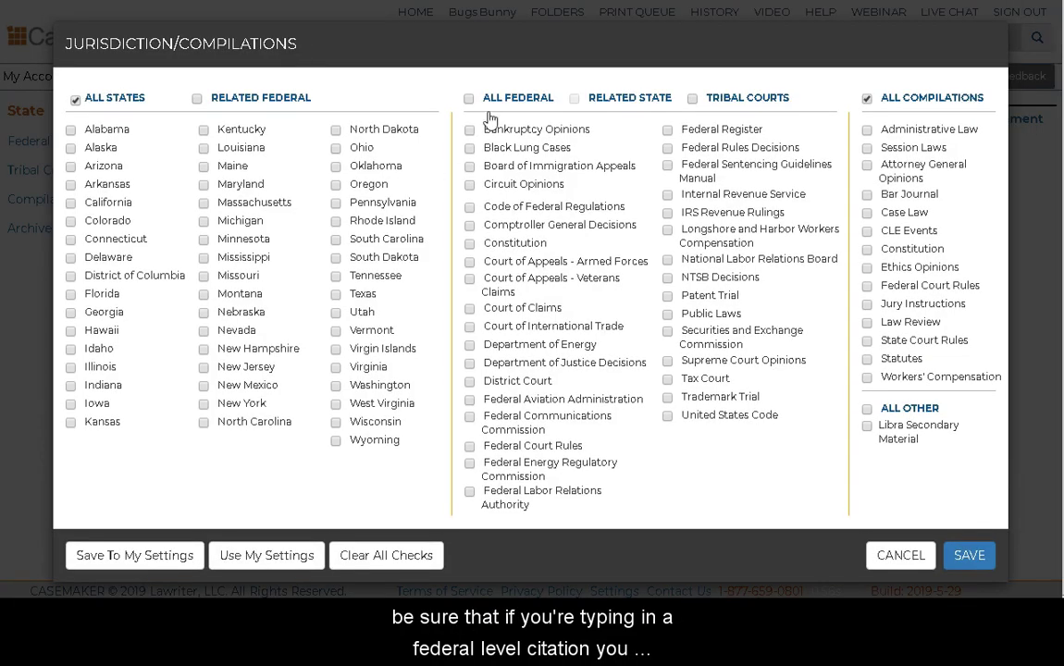
{"action": "left_click", "coordinate": [903, 559]}
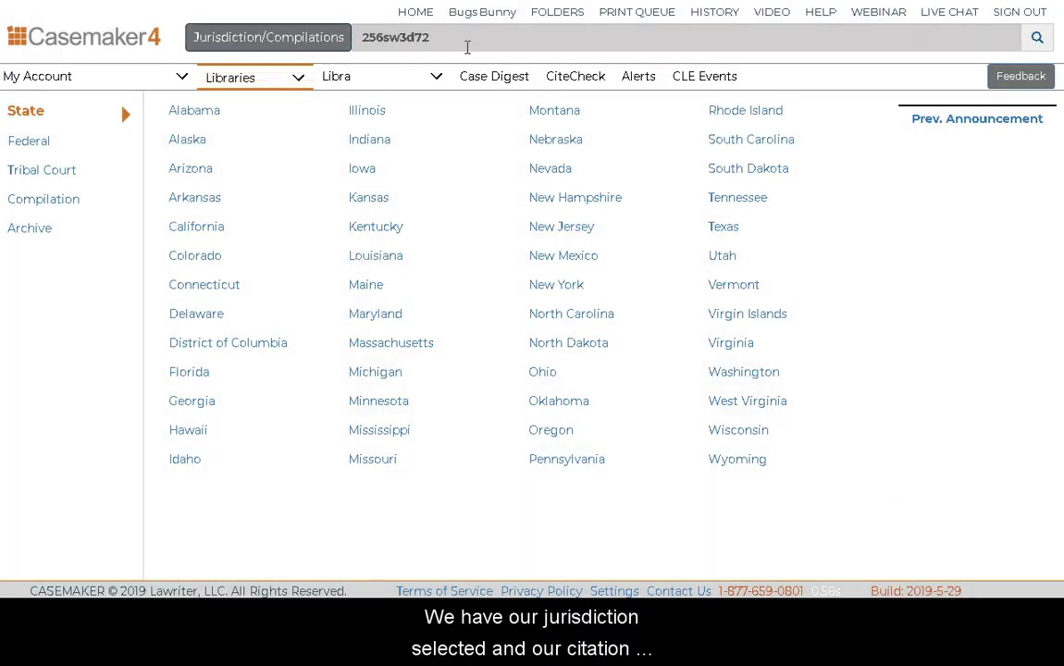
{"action": "left_click", "coordinate": [1046, 42]}
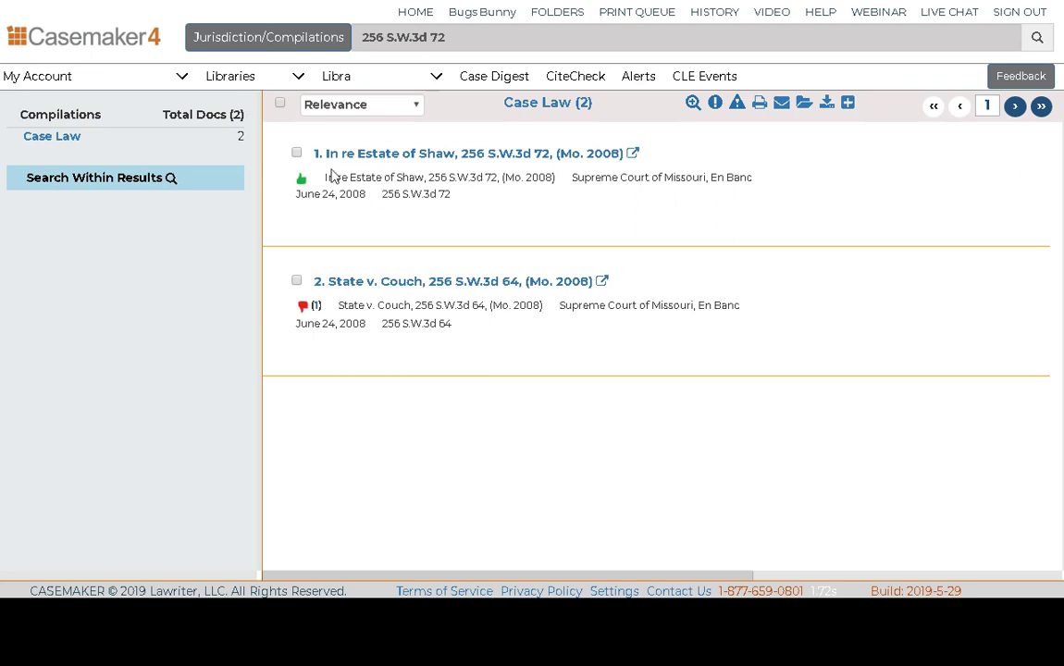
Step: Add the case cited as 256 S.W.3d 72 to the print queue and open the queue
{"action": "left_click", "coordinate": [296, 153]}
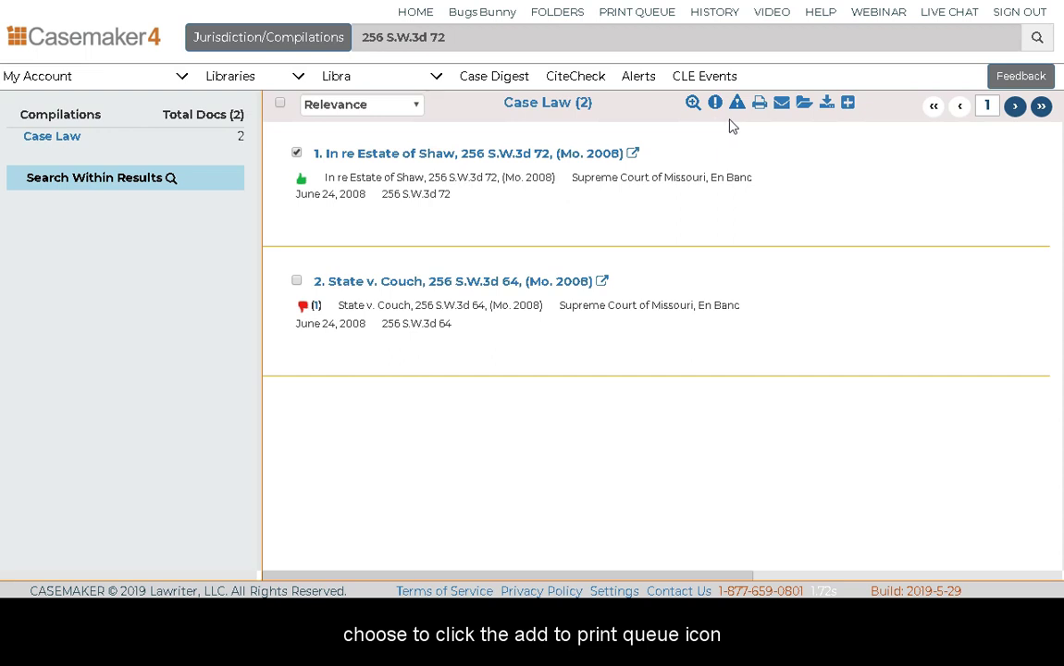
{"action": "left_click", "coordinate": [849, 103]}
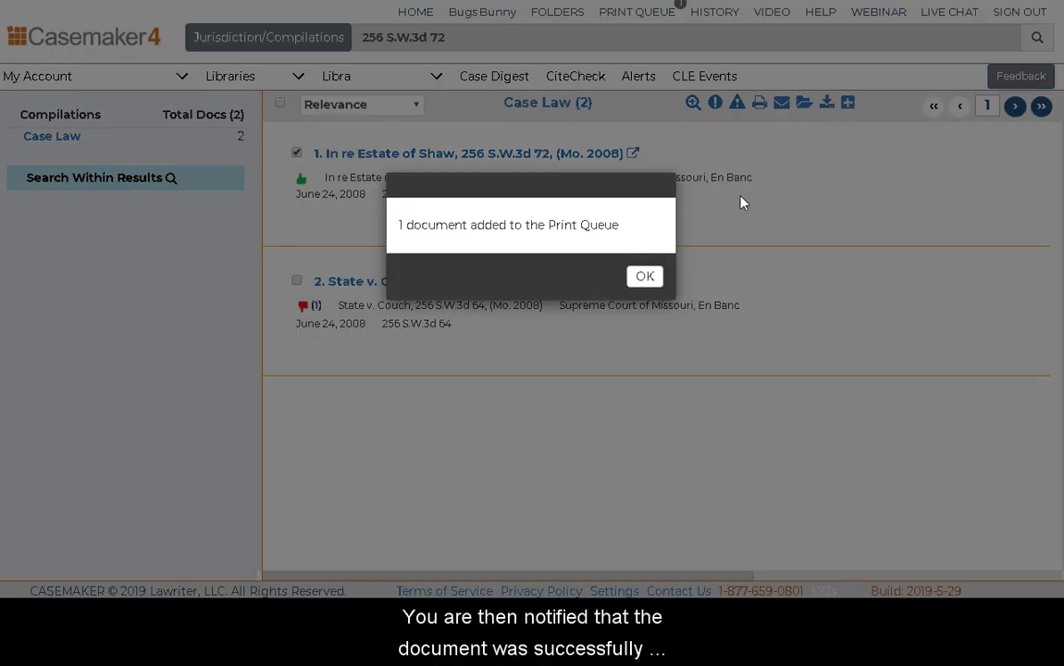
{"action": "left_click", "coordinate": [651, 290]}
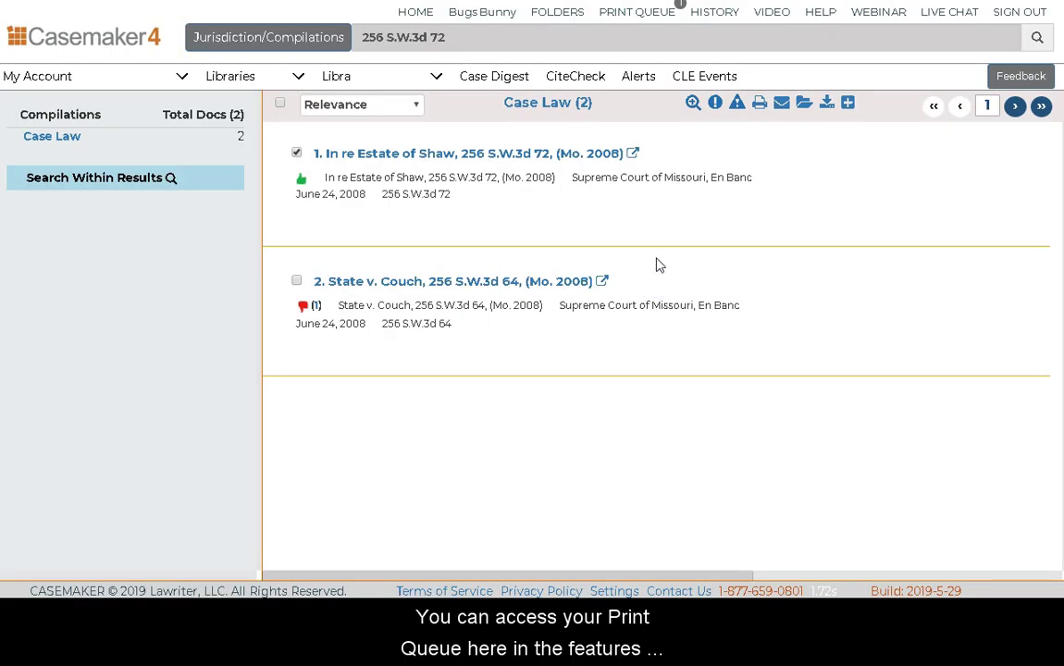
{"action": "left_click", "coordinate": [663, 16]}
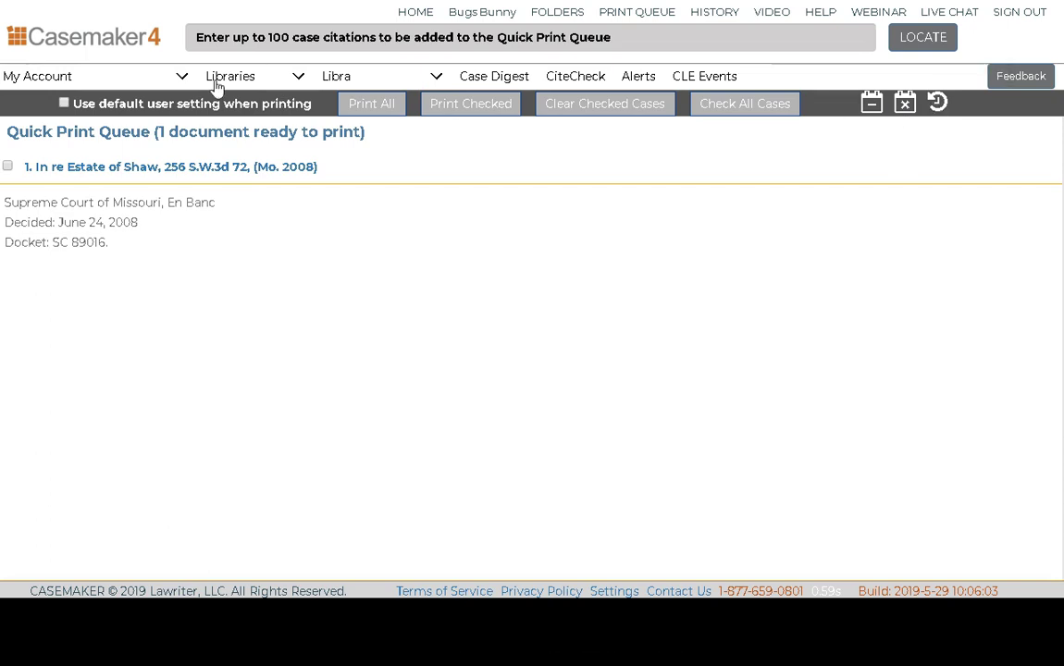
Step: Return to the home page, open Advanced Search, and set its jurisdiction to Colorado with all compilations
{"action": "left_click", "coordinate": [130, 48]}
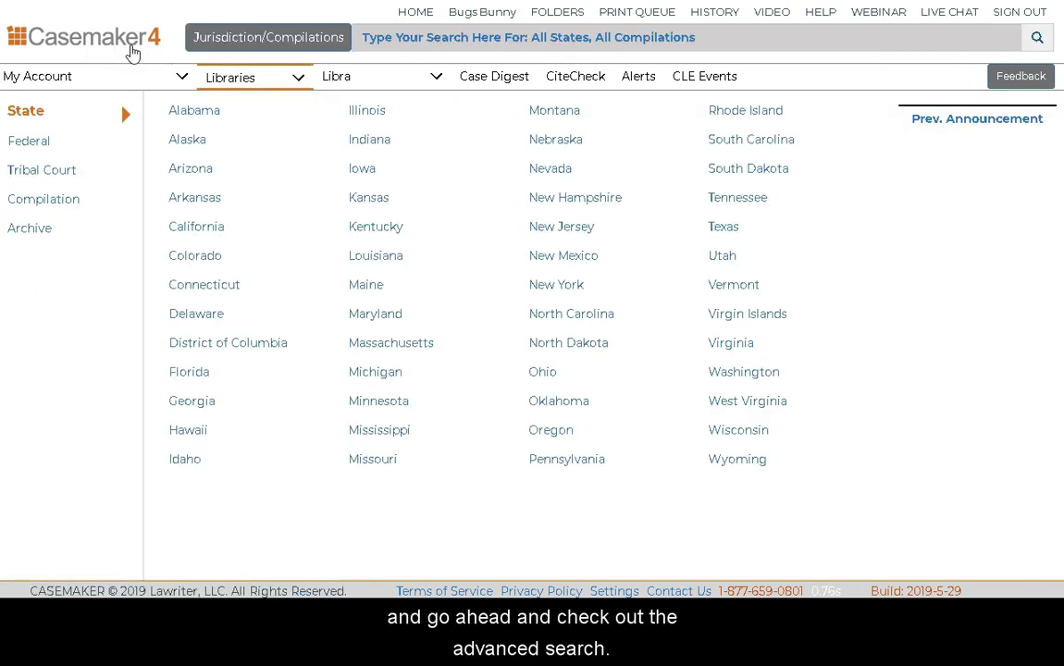
{"action": "left_click", "coordinate": [416, 40]}
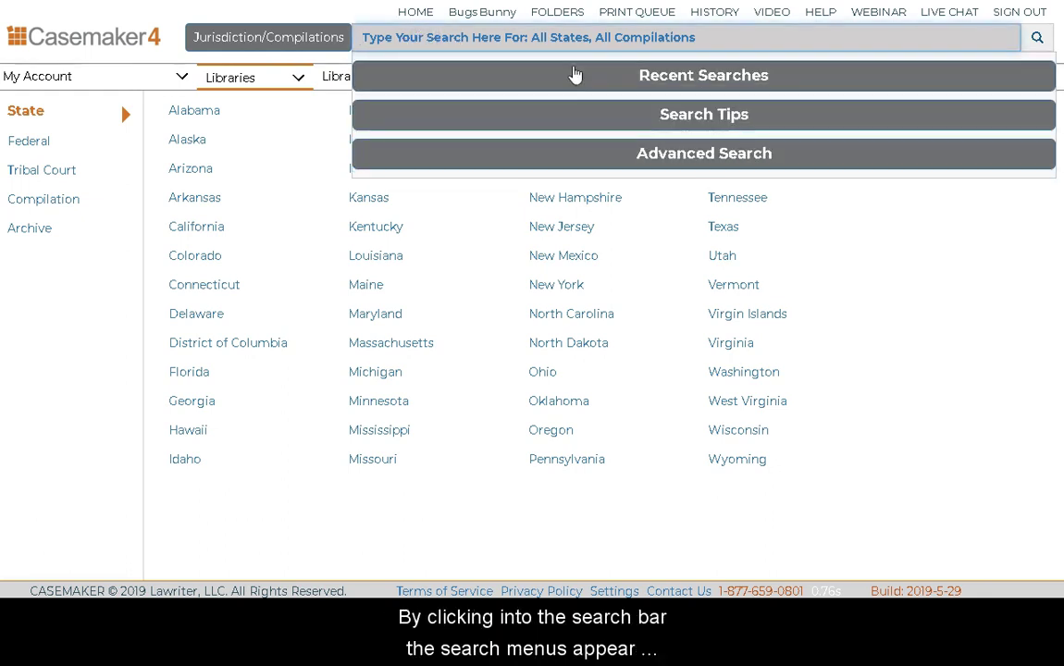
{"action": "left_click", "coordinate": [671, 165]}
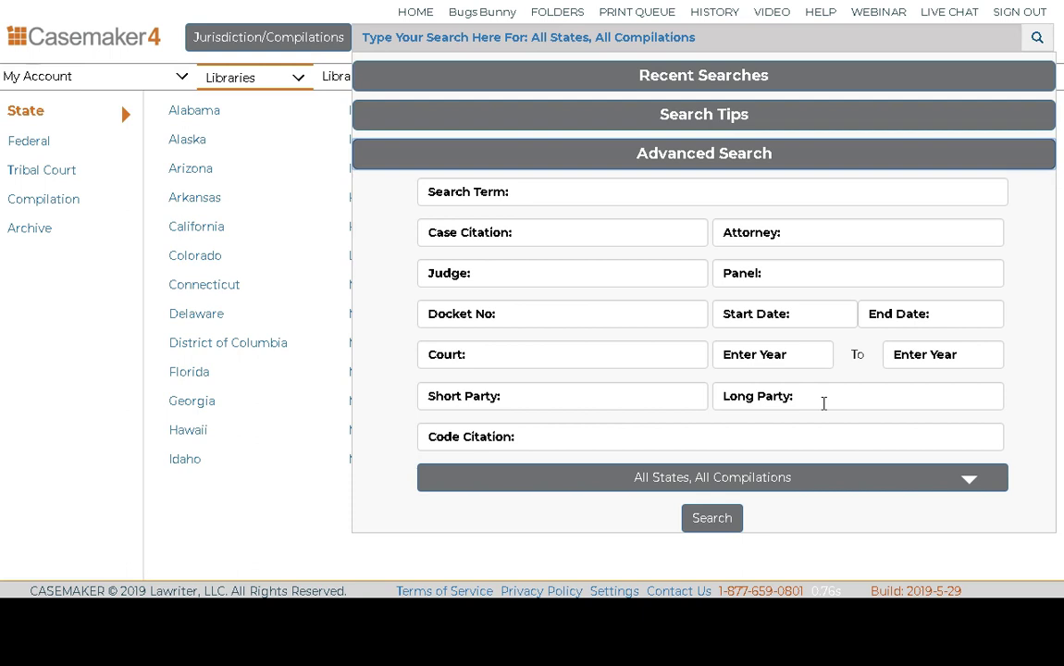
{"action": "left_click", "coordinate": [815, 485]}
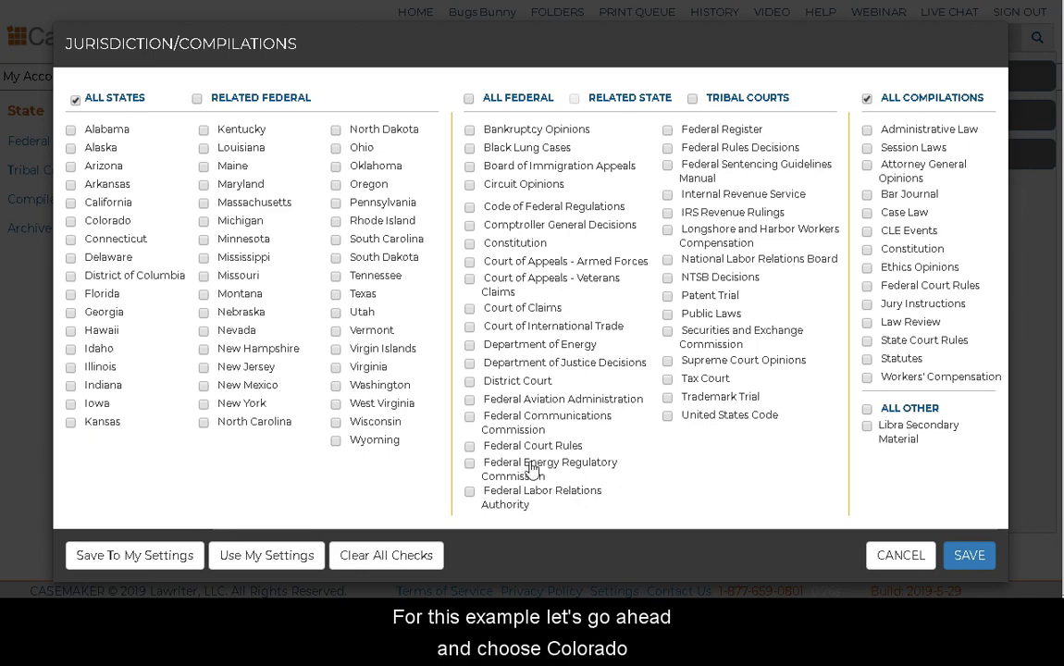
{"action": "left_click", "coordinate": [70, 222]}
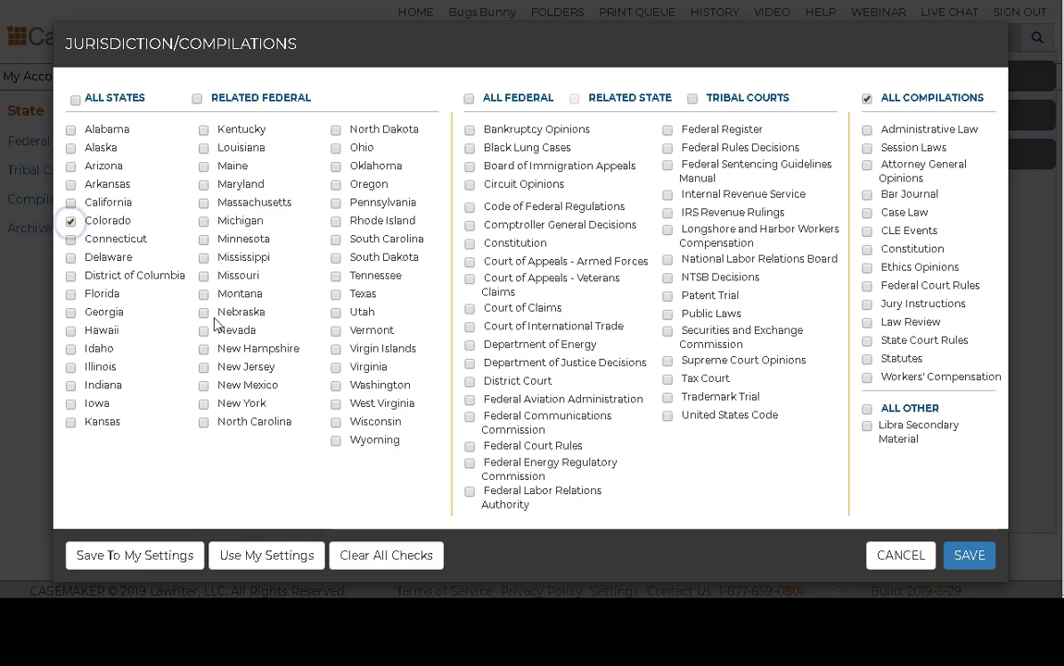
{"action": "left_click", "coordinate": [975, 556]}
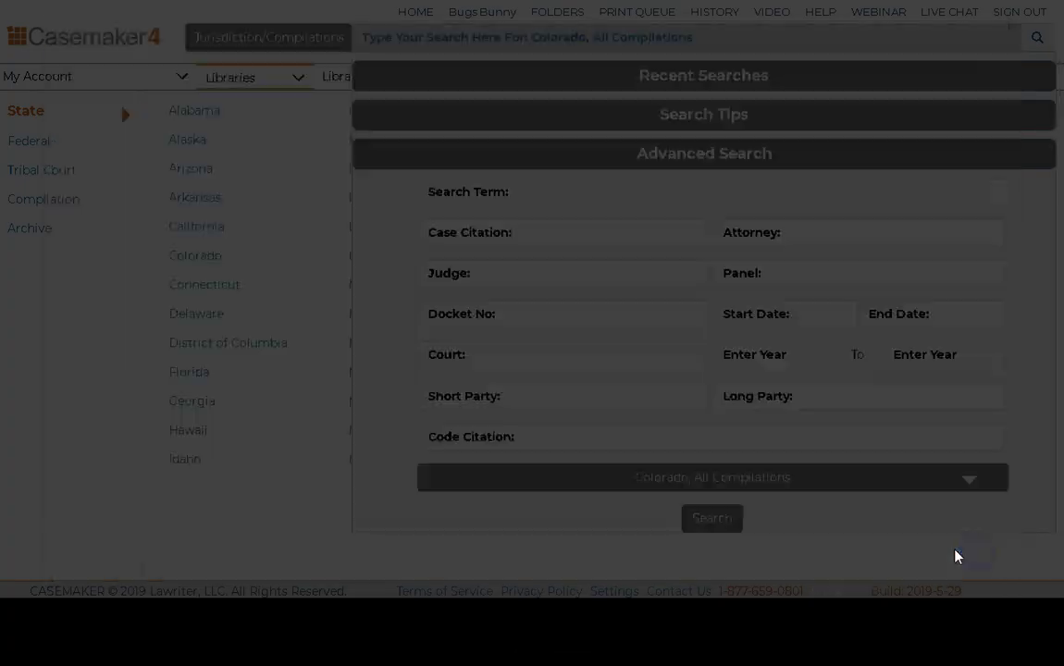
Step: Run the advanced search with the judge's last name and dates 01/01/2016 to 05/30/2019, and open the filters for searching within results
{"action": "left_click", "coordinate": [569, 264]}
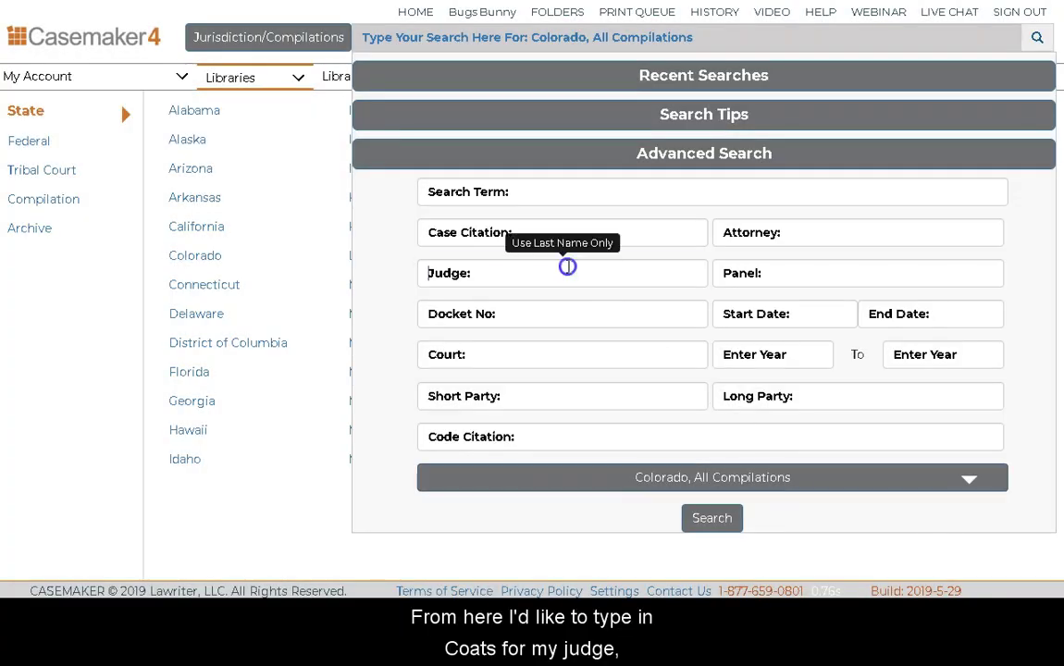
{"action": "type", "text": "Coats"}
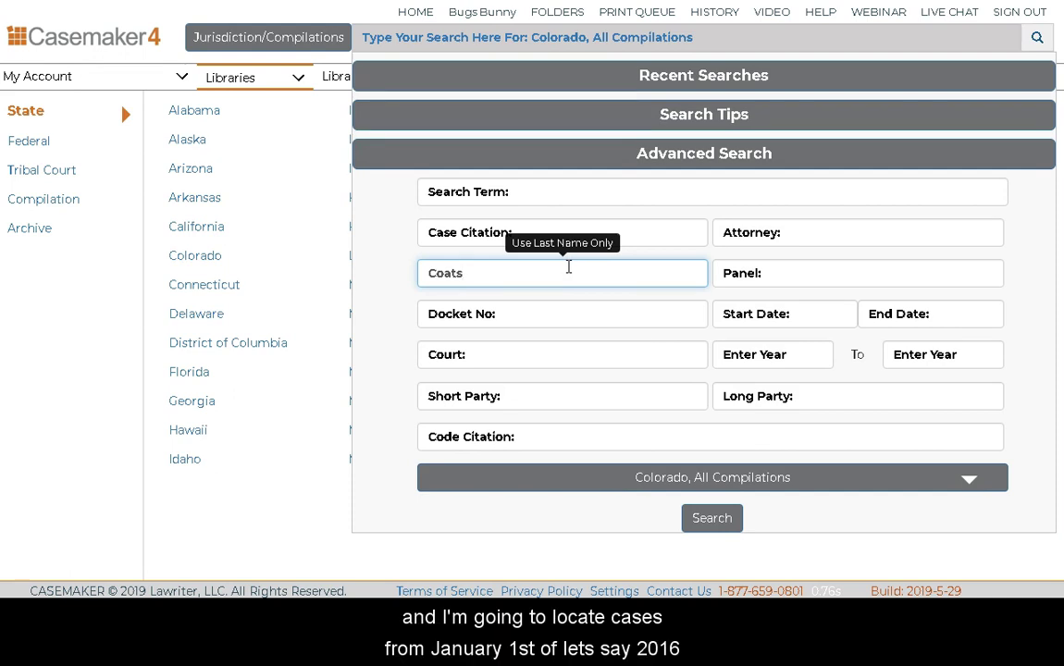
{"action": "left_click", "coordinate": [798, 322]}
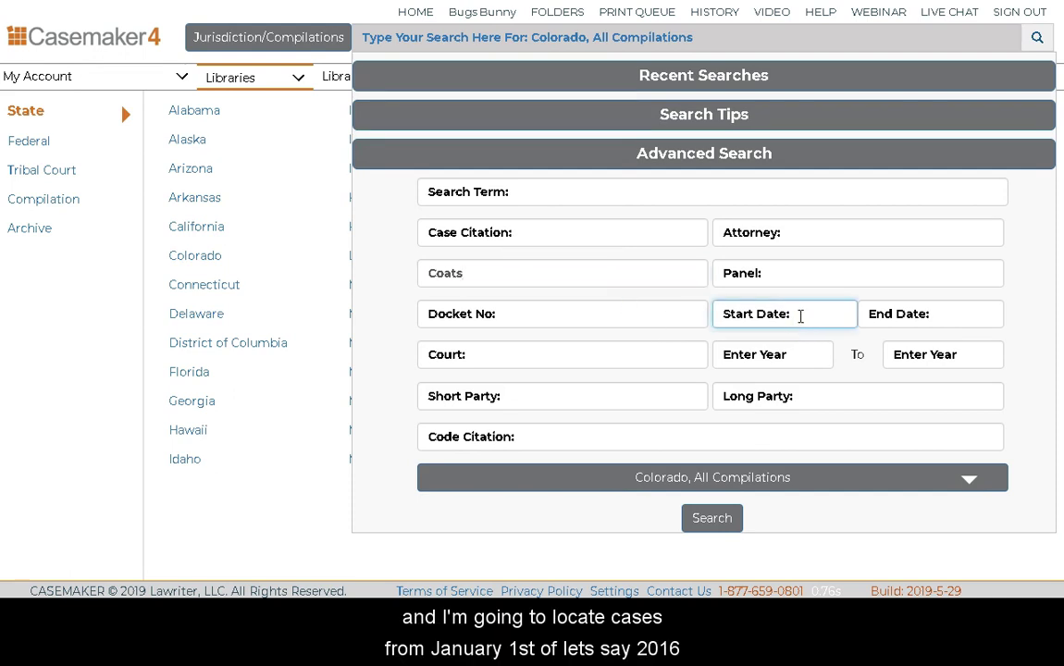
{"action": "type", "text": "01/0"}
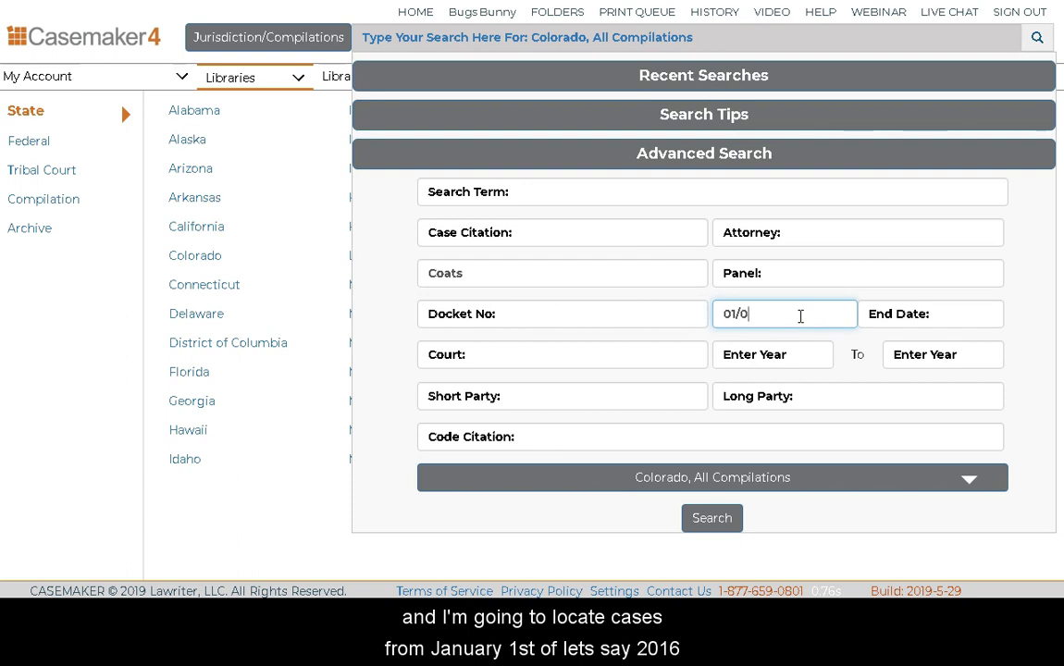
{"action": "type", "text": "1/2016"}
{"action": "left_click", "coordinate": [927, 321]}
{"action": "type", "text": "0"}
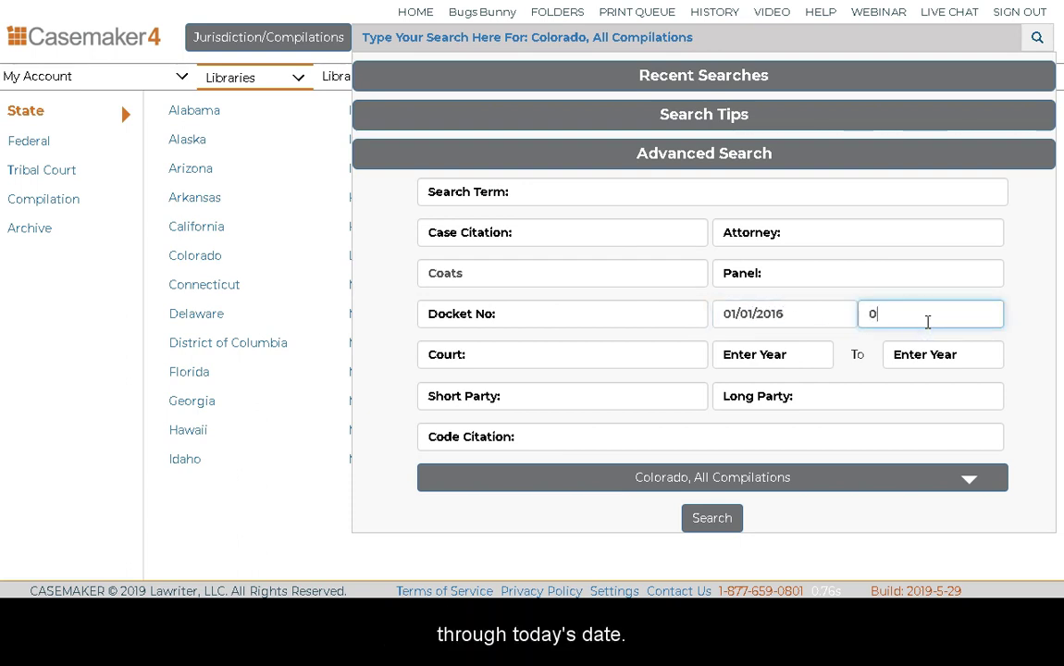
{"action": "type", "text": "5/30/2019"}
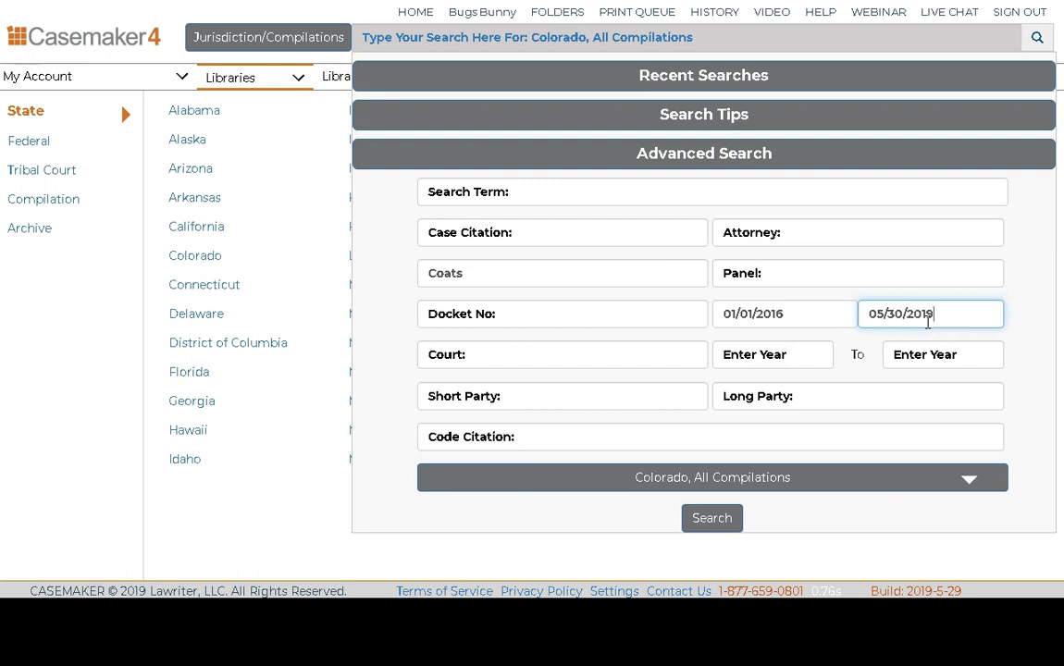
{"action": "left_click", "coordinate": [713, 519]}
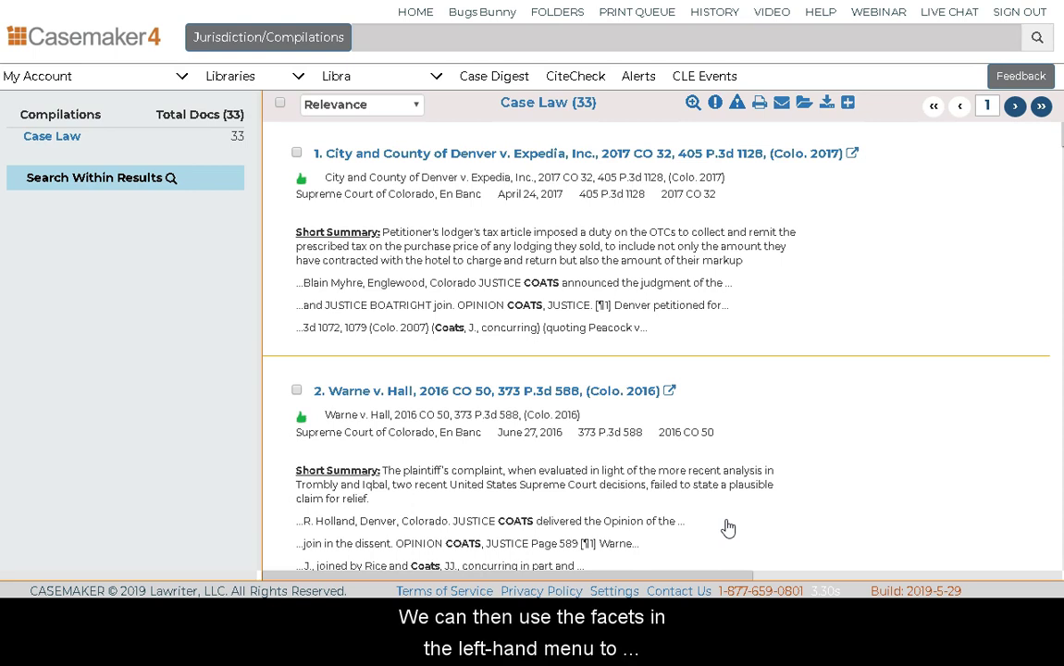
{"action": "left_click", "coordinate": [144, 183]}
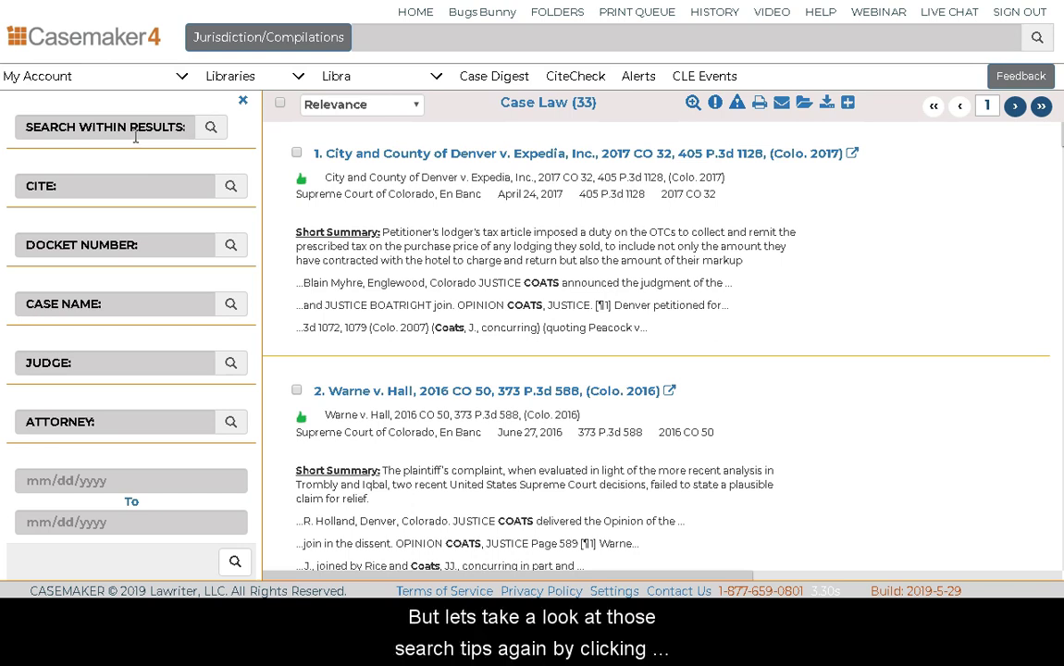
Step: Review the search tips and the list of recent searches, and close the search options
{"action": "left_click", "coordinate": [502, 35]}
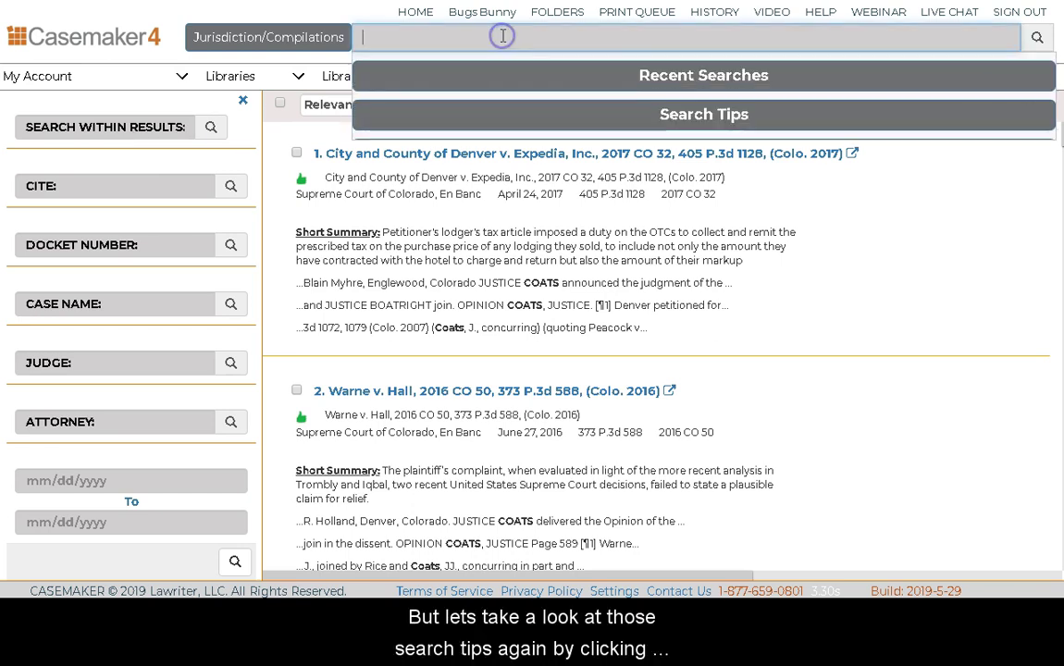
{"action": "left_click", "coordinate": [571, 113]}
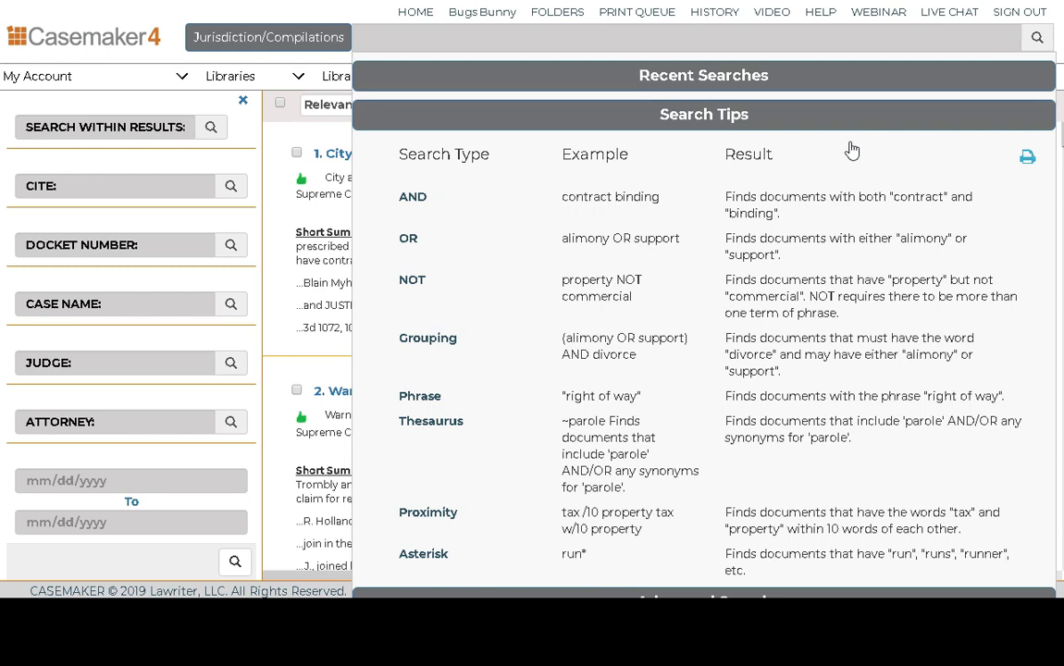
{"action": "left_click", "coordinate": [717, 121]}
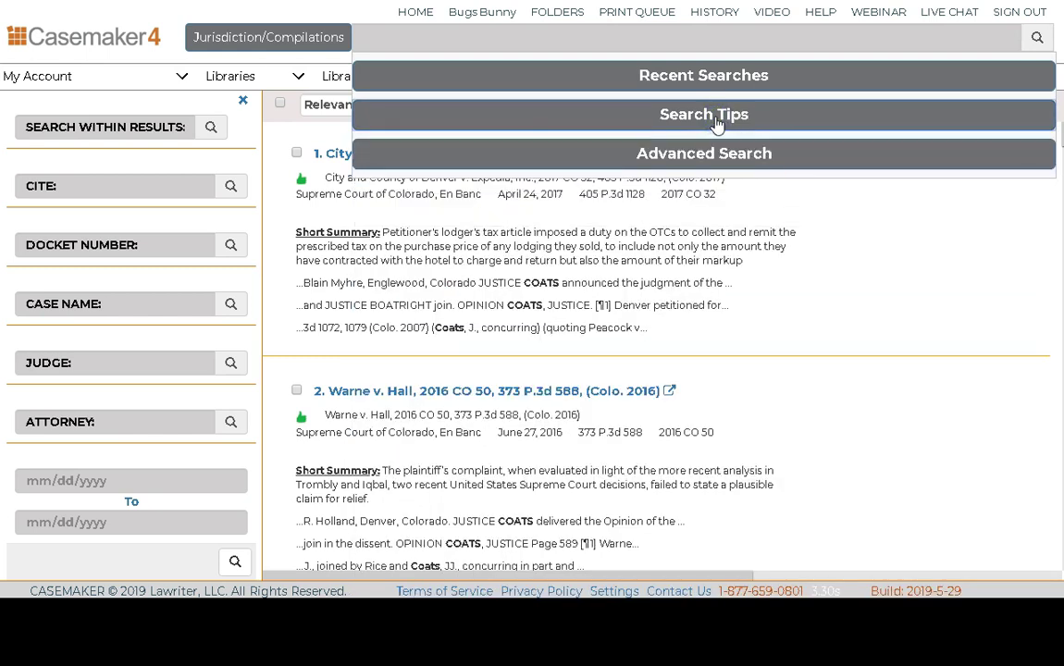
{"action": "left_click", "coordinate": [721, 83]}
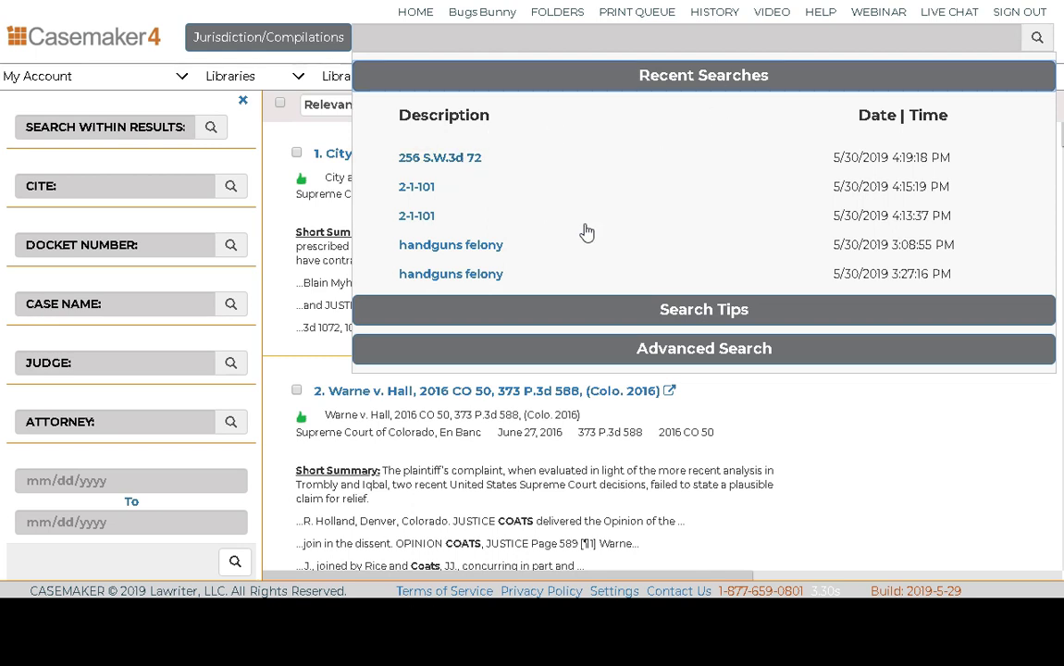
{"action": "left_click", "coordinate": [641, 80]}
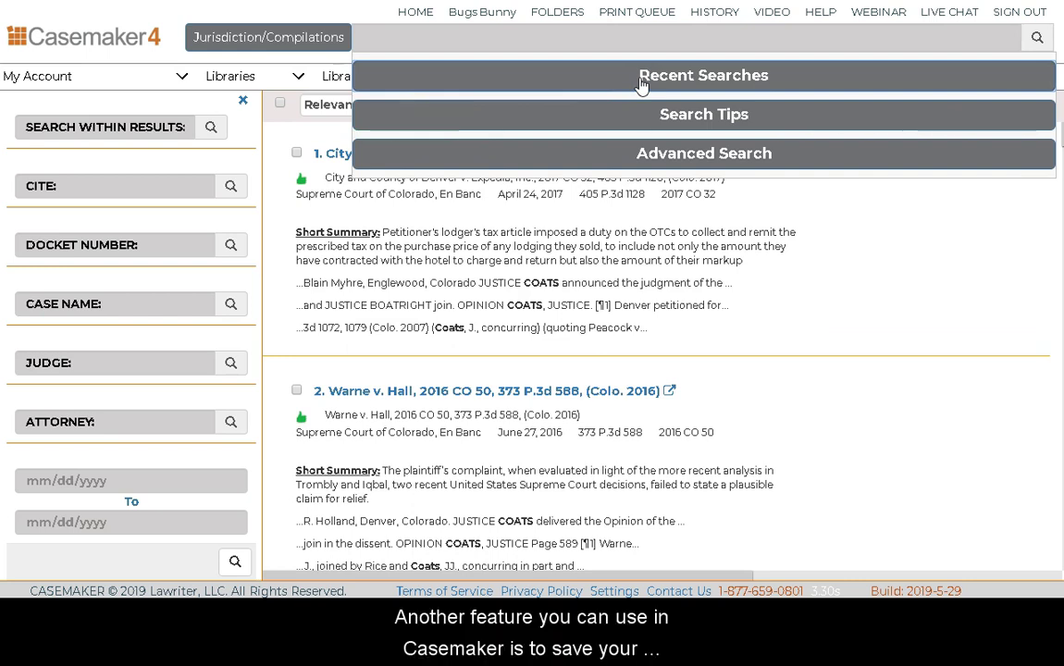
{"action": "left_click", "coordinate": [590, 37]}
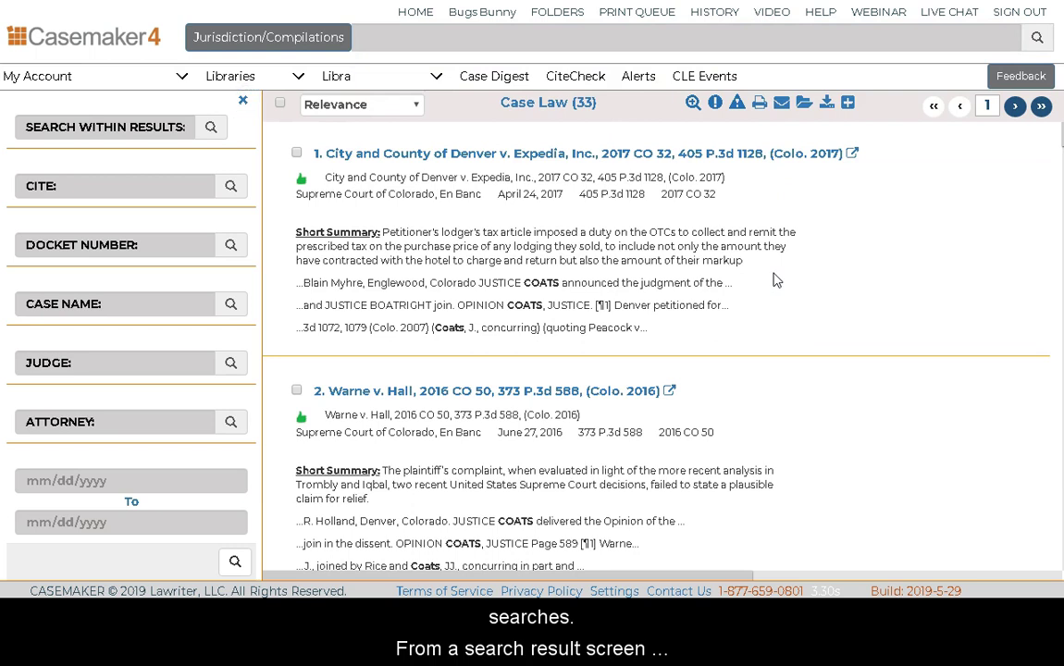
Step: Save the current search with its client and matter information, and open the list of saved searches in the account
{"action": "left_click", "coordinate": [691, 104]}
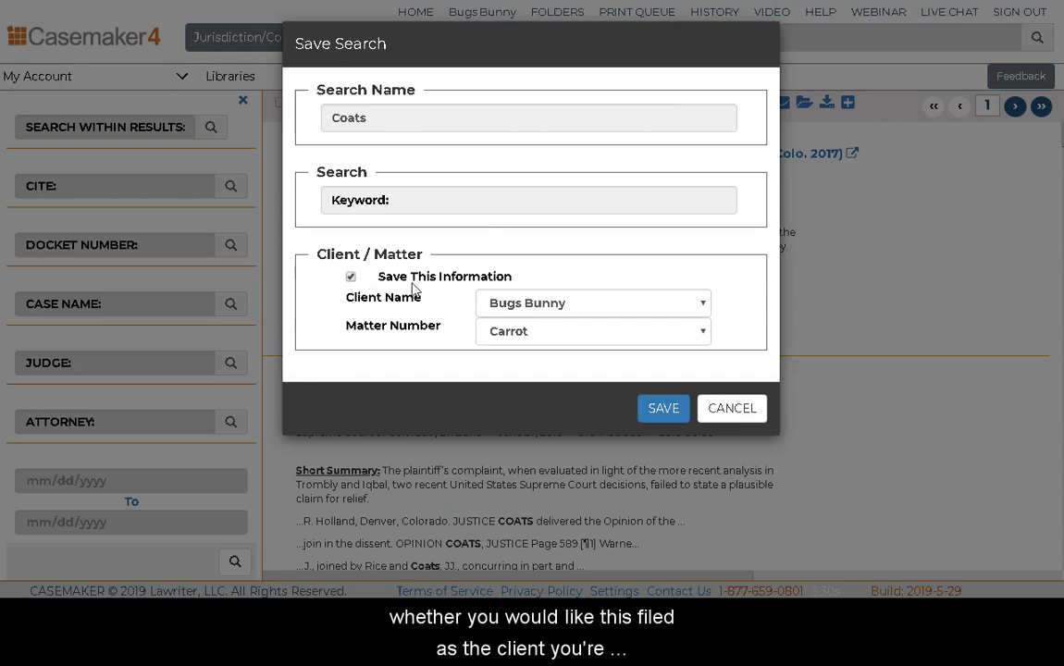
{"action": "left_click", "coordinate": [673, 412]}
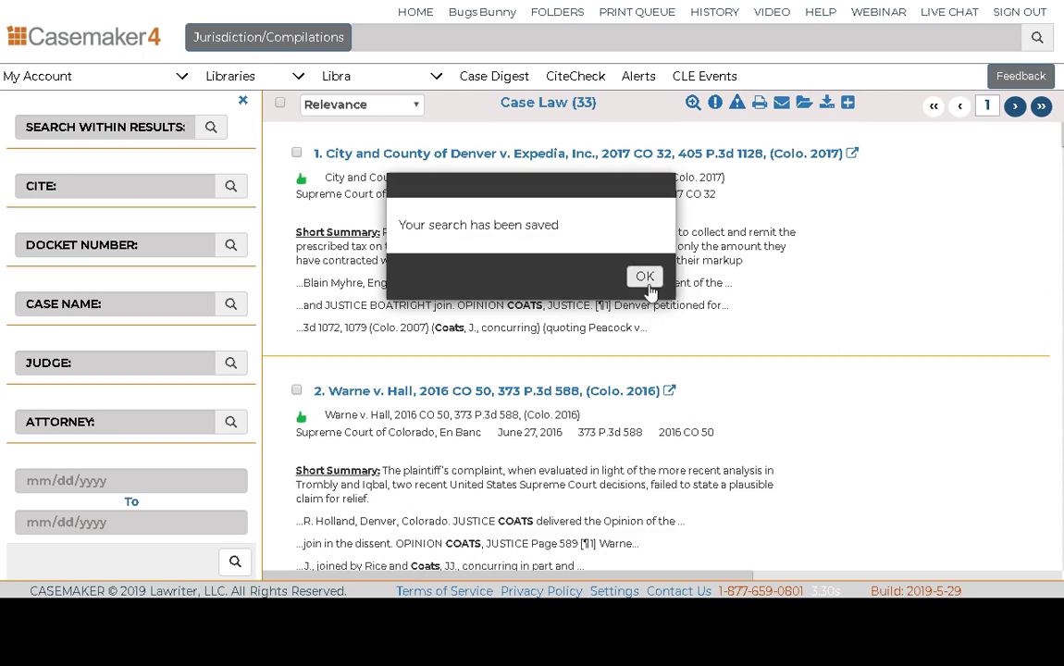
{"action": "left_click", "coordinate": [647, 279]}
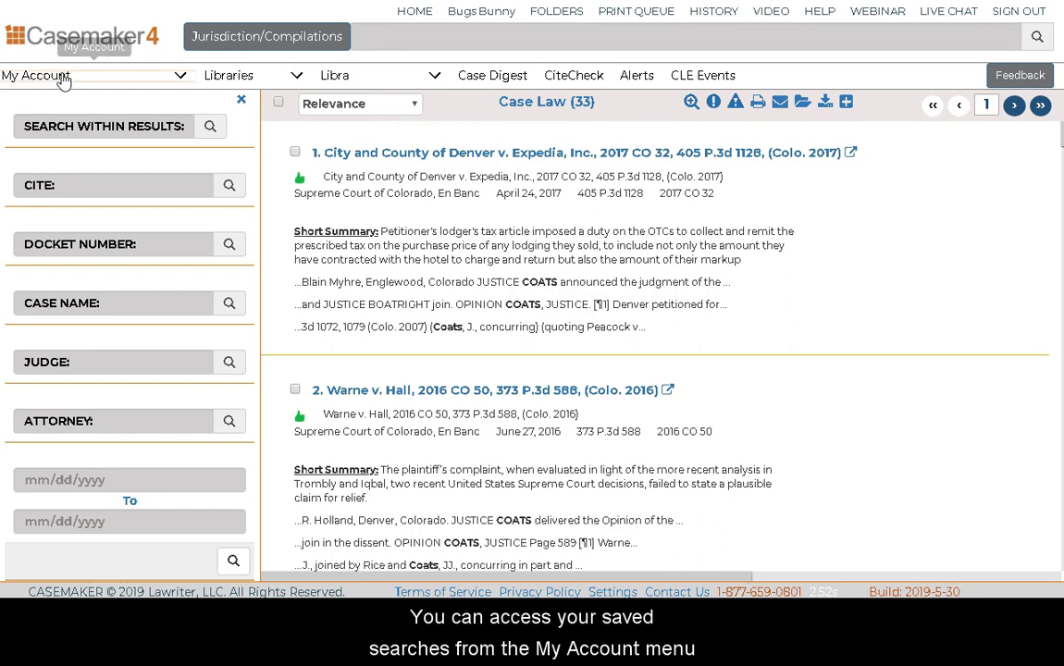
{"action": "left_click", "coordinate": [62, 80]}
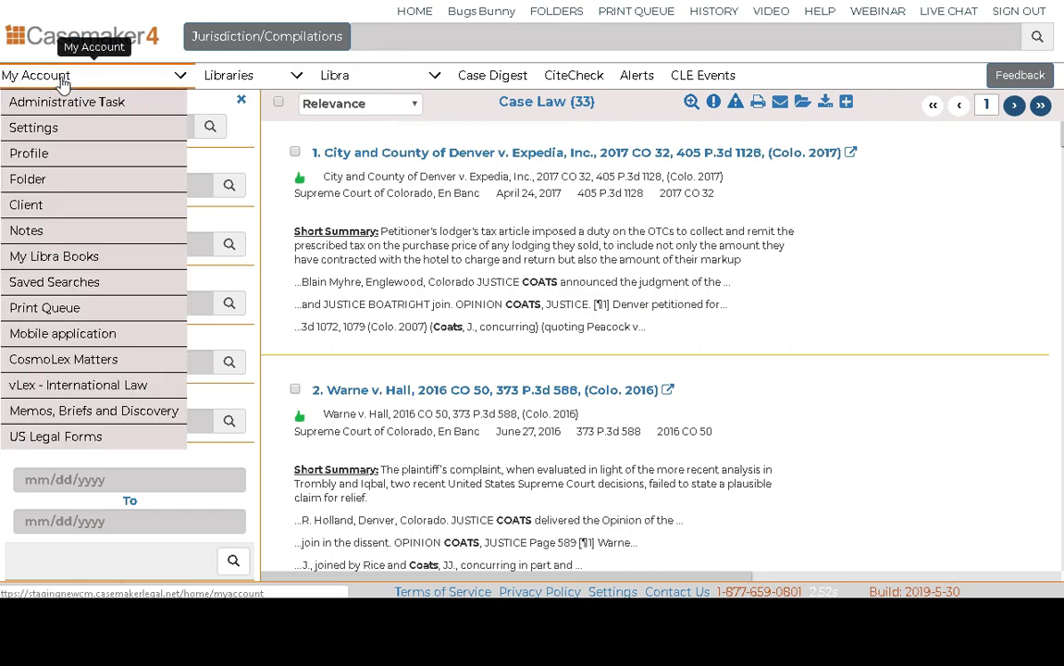
{"action": "left_click", "coordinate": [52, 285]}
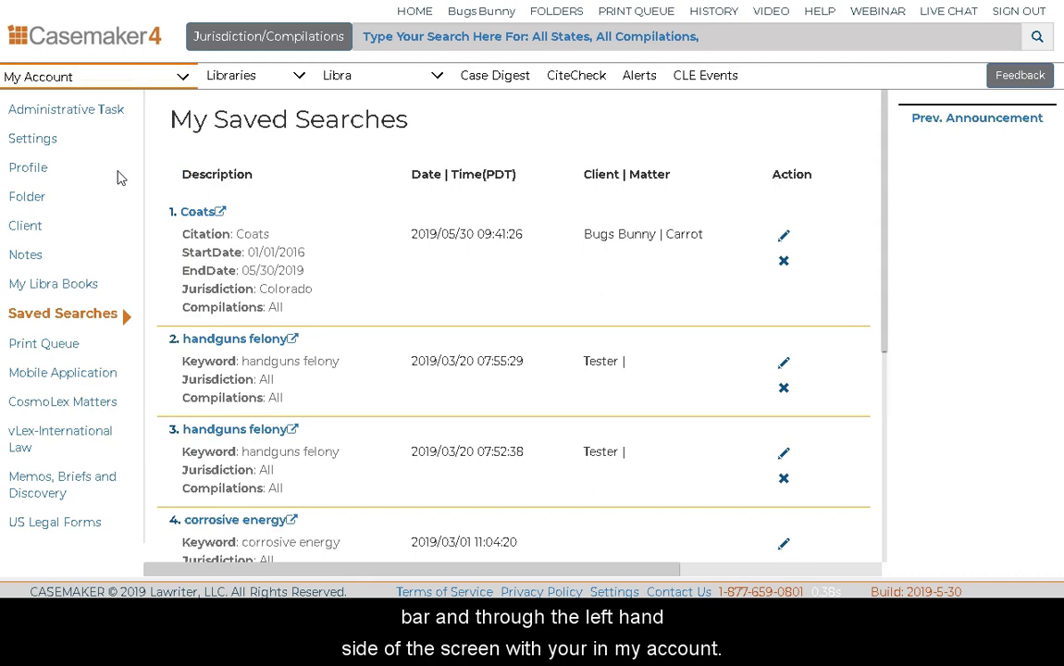
Step: Review the account's general, search, and email and print settings, along with its profile and notes pages
{"action": "left_click", "coordinate": [43, 142]}
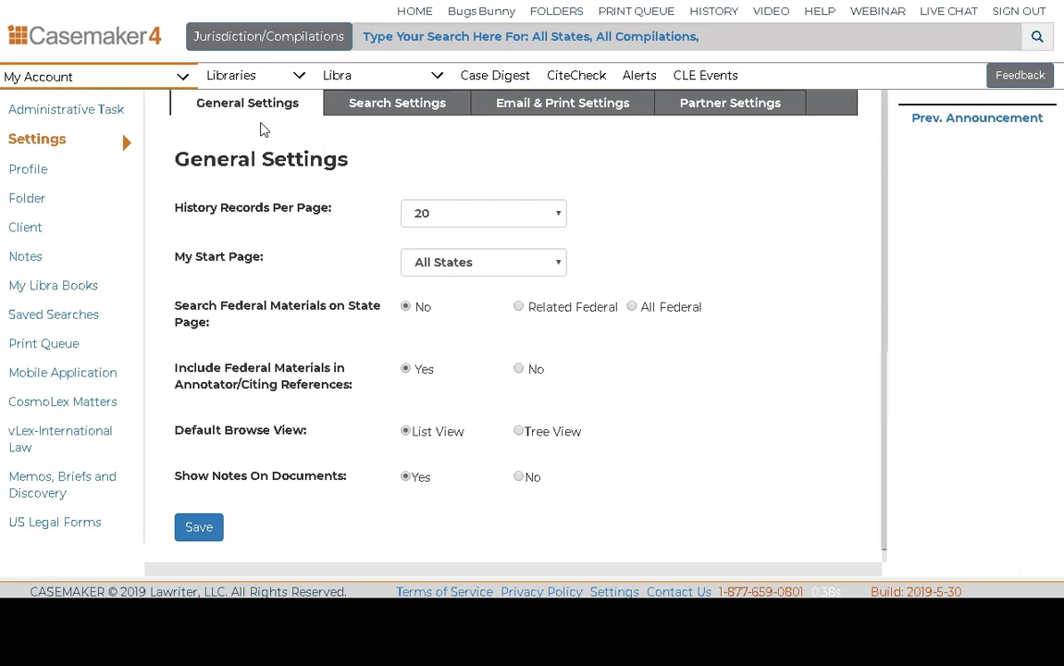
{"action": "left_click", "coordinate": [364, 111]}
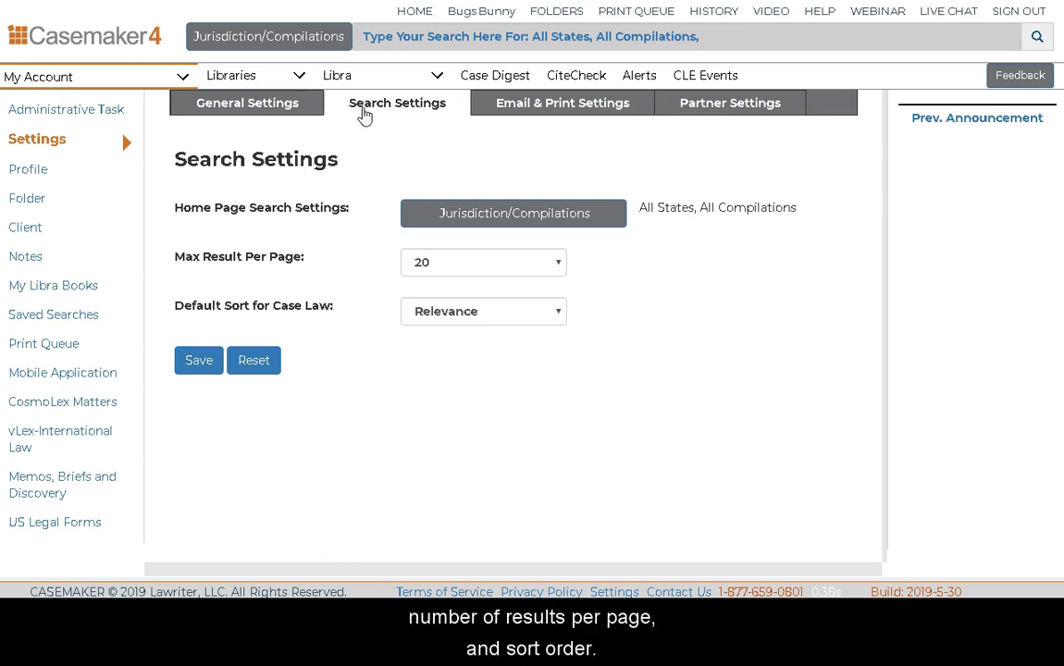
{"action": "left_click", "coordinate": [521, 110]}
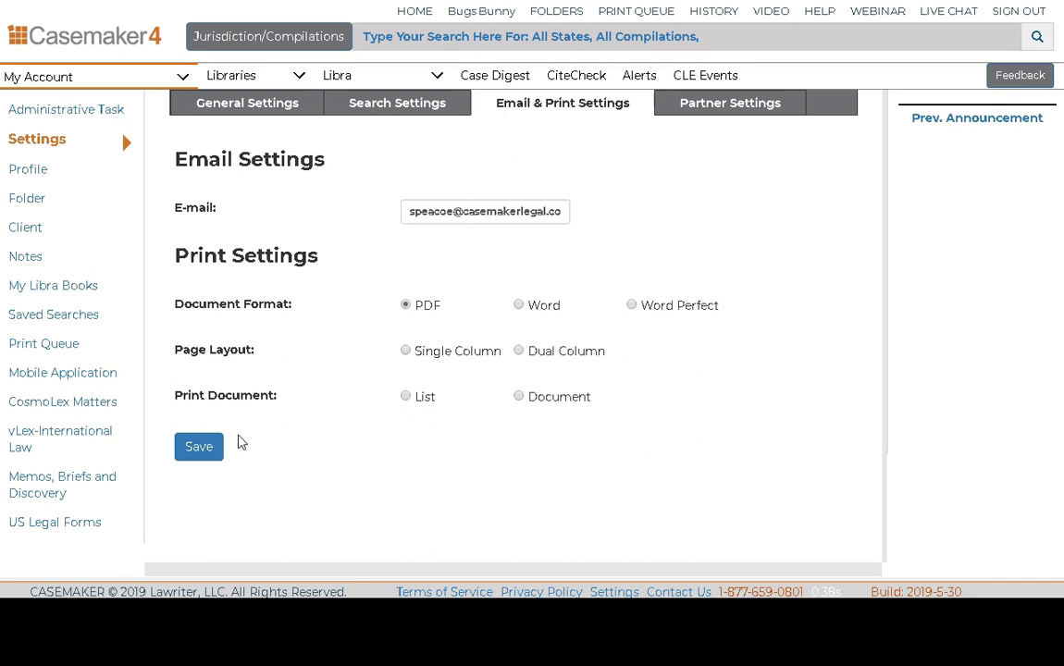
{"action": "left_click", "coordinate": [30, 170]}
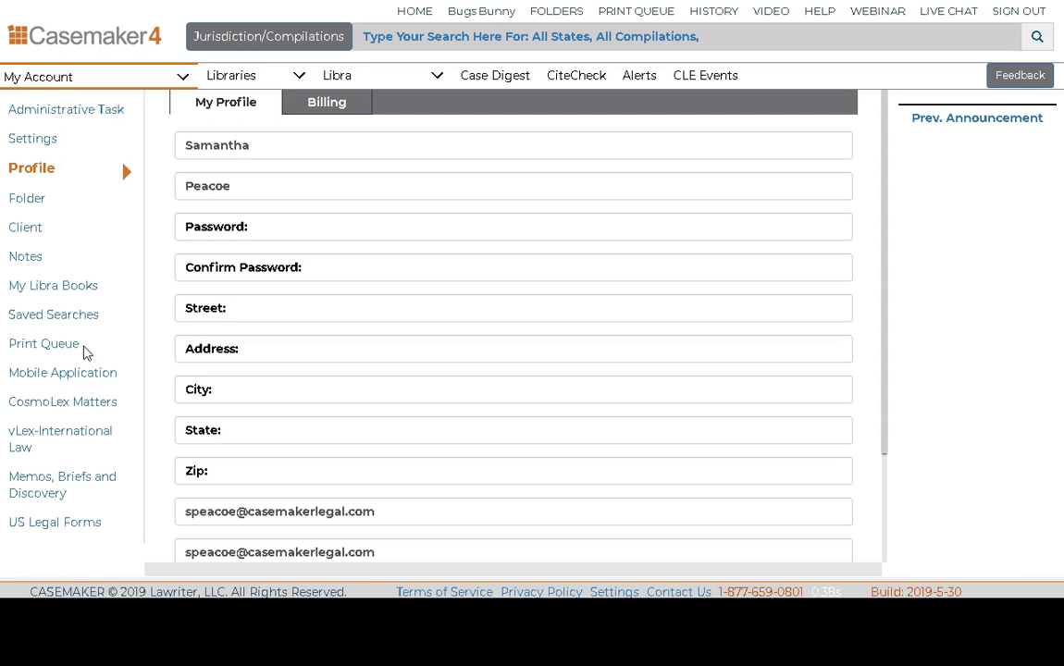
{"action": "left_click", "coordinate": [27, 261]}
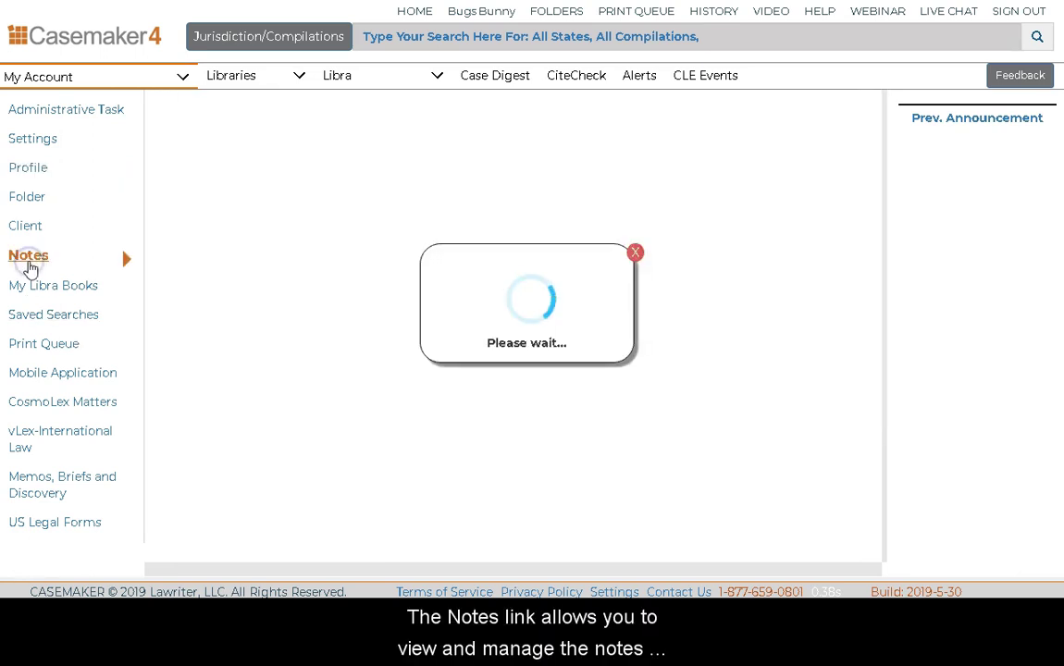
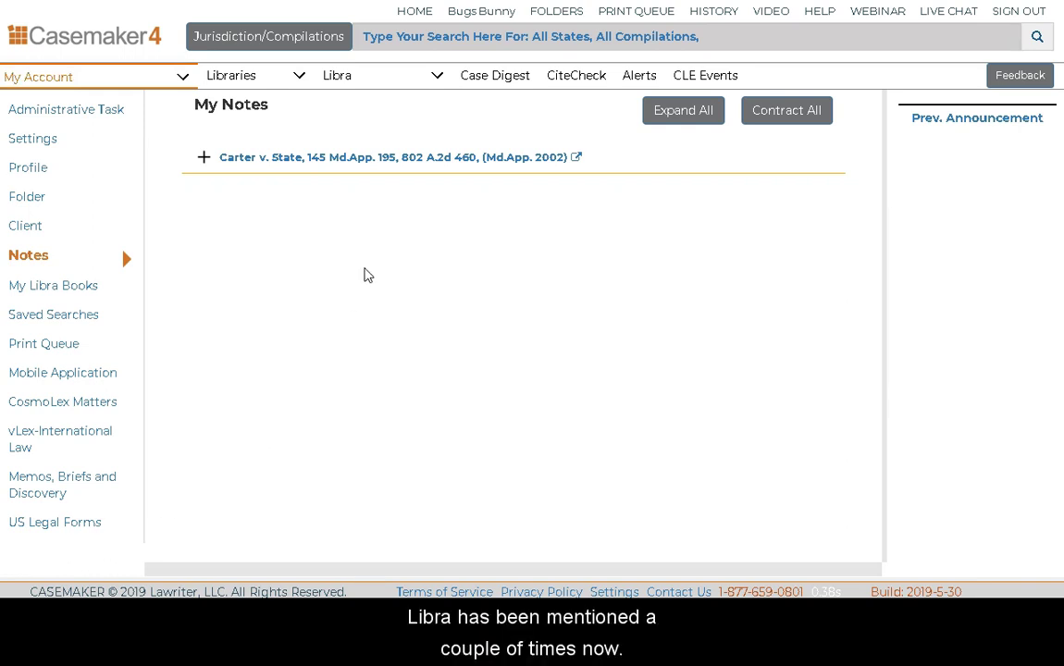
Step: View the Libra overview page, and examine the Case Digest's recent summaries and its filter categories
{"action": "left_click", "coordinate": [371, 80]}
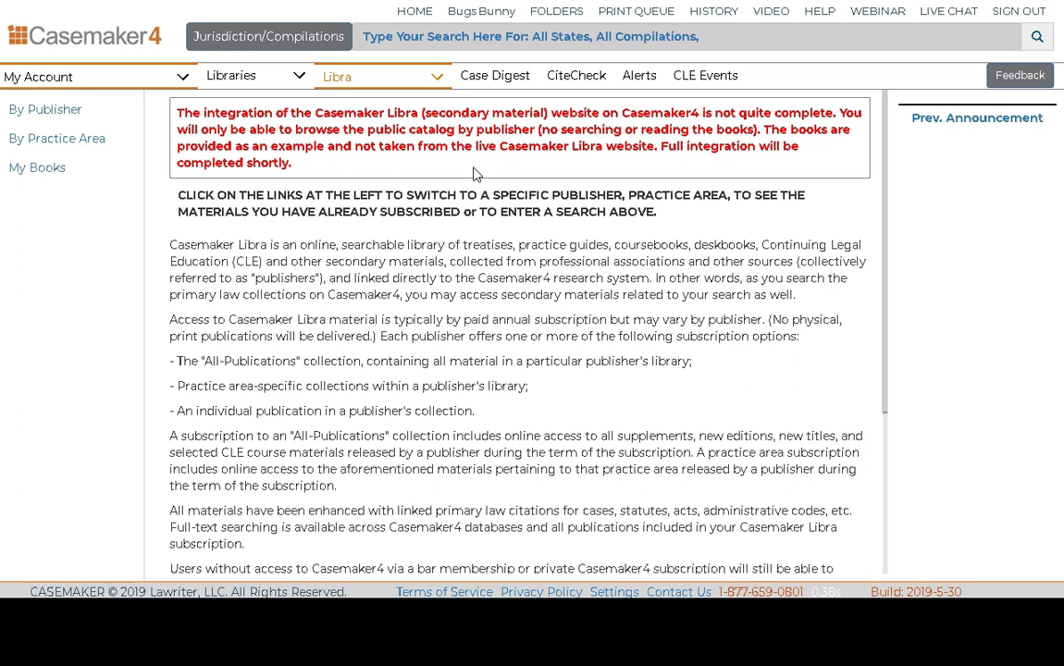
{"action": "left_click", "coordinate": [492, 81]}
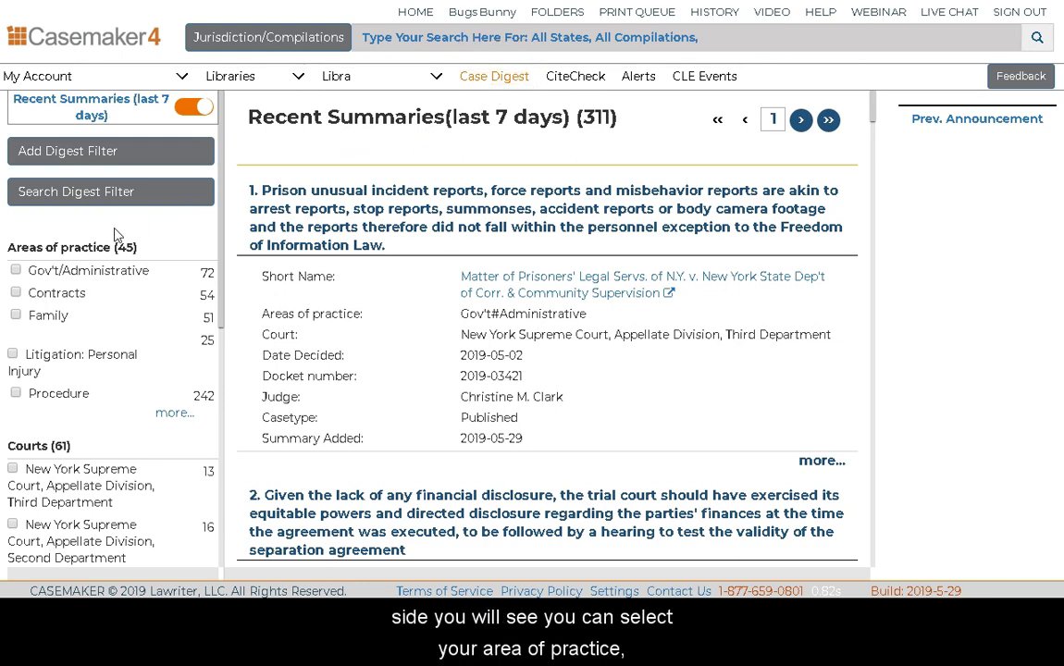
{"action": "scroll", "coordinate": [72, 298], "scroll_direction": "down", "scroll_amount": 5}
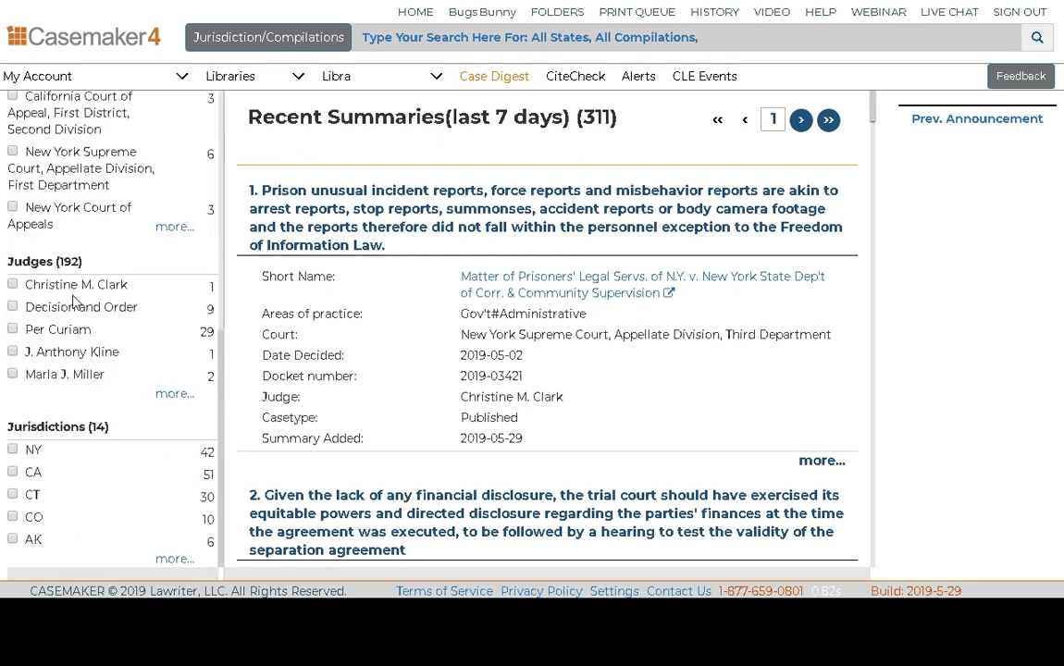
{"action": "scroll", "coordinate": [74, 300], "scroll_direction": "up", "scroll_amount": 5}
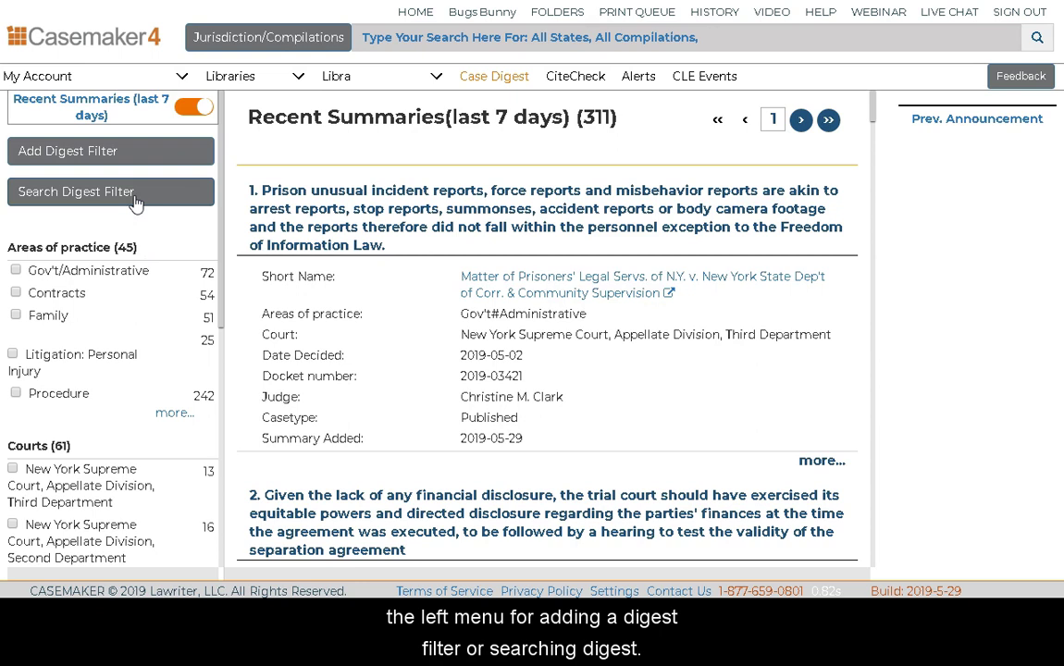
Step: Open a new digest email filter, review its criteria, schedule and email output options, and cancel it without saving
{"action": "left_click", "coordinate": [134, 152]}
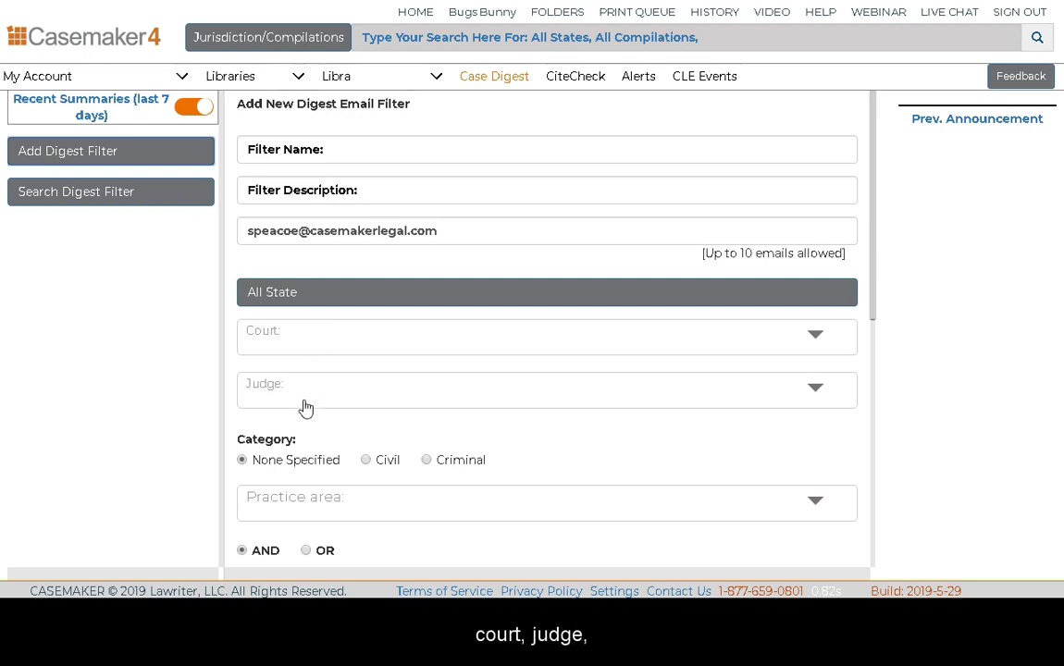
{"action": "scroll", "coordinate": [344, 463], "scroll_direction": "down", "scroll_amount": 1}
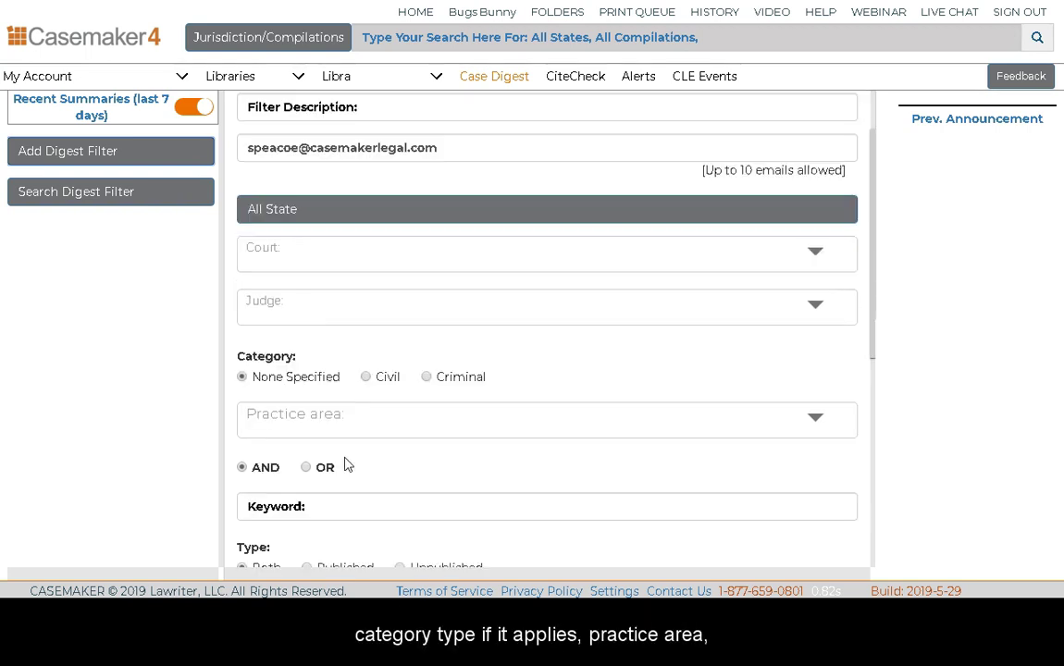
{"action": "scroll", "coordinate": [336, 432], "scroll_direction": "down", "scroll_amount": 1}
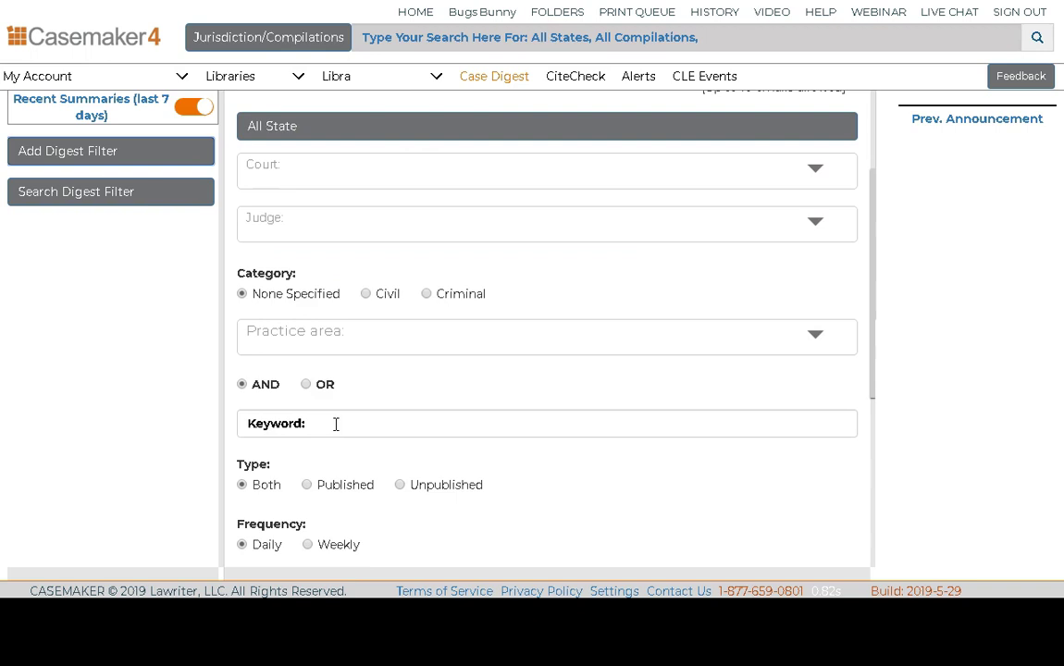
{"action": "scroll", "coordinate": [320, 435], "scroll_direction": "down", "scroll_amount": 1}
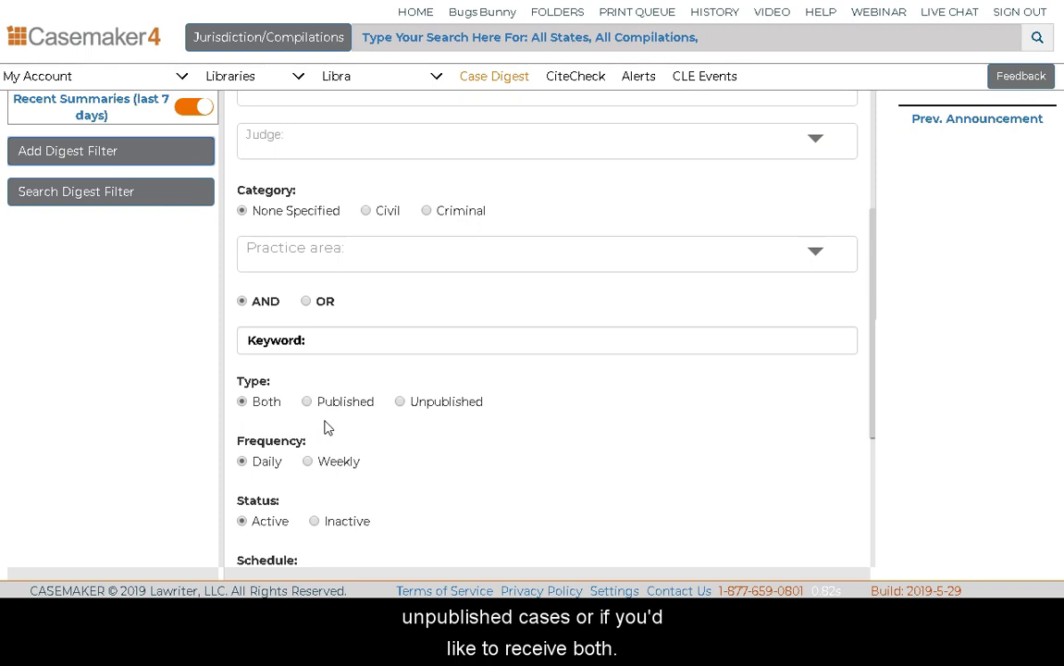
{"action": "scroll", "coordinate": [324, 428], "scroll_direction": "down", "scroll_amount": 1}
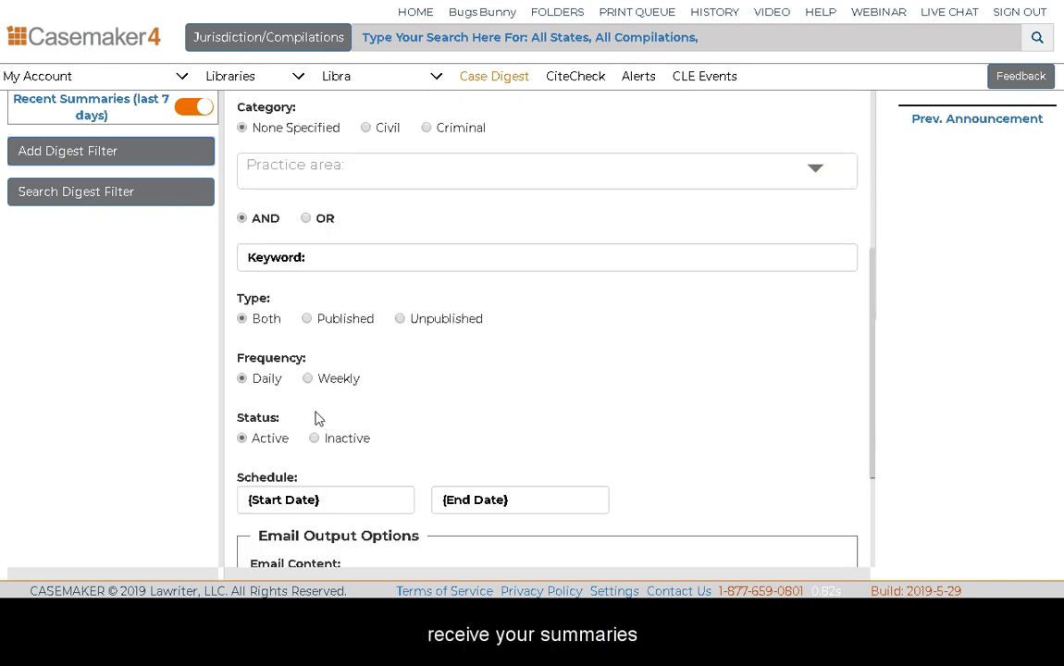
{"action": "scroll", "coordinate": [310, 416], "scroll_direction": "down", "scroll_amount": 1}
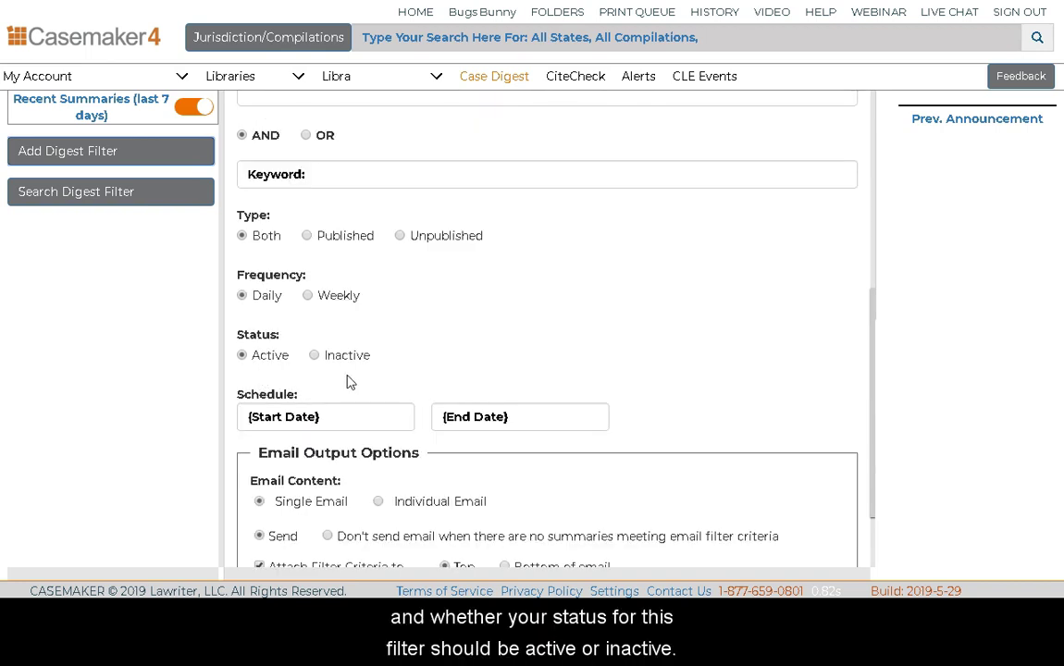
{"action": "scroll", "coordinate": [349, 382], "scroll_direction": "down", "scroll_amount": 1}
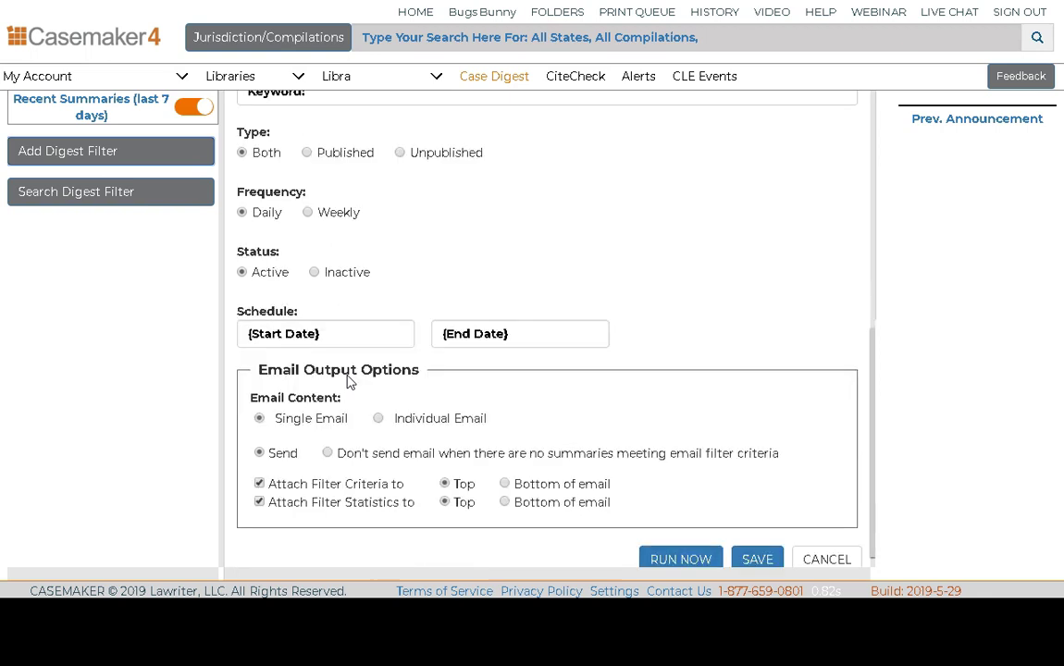
{"action": "scroll", "coordinate": [348, 374], "scroll_direction": "up", "scroll_amount": 1}
{"action": "scroll", "coordinate": [349, 380], "scroll_direction": "down", "scroll_amount": 1}
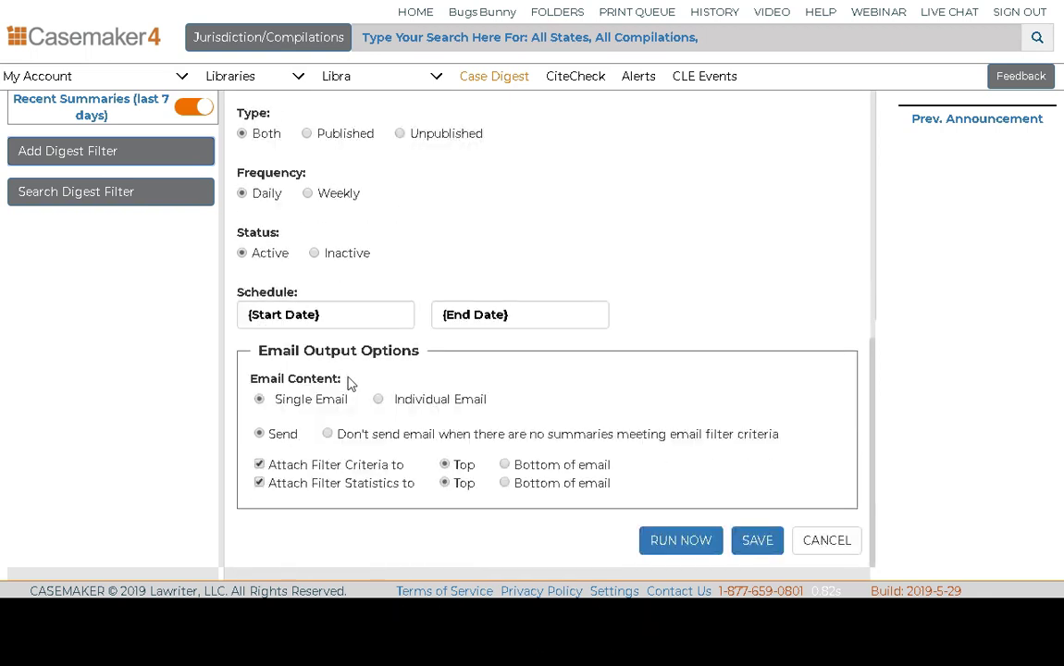
{"action": "scroll", "coordinate": [349, 382], "scroll_direction": "up", "scroll_amount": 5}
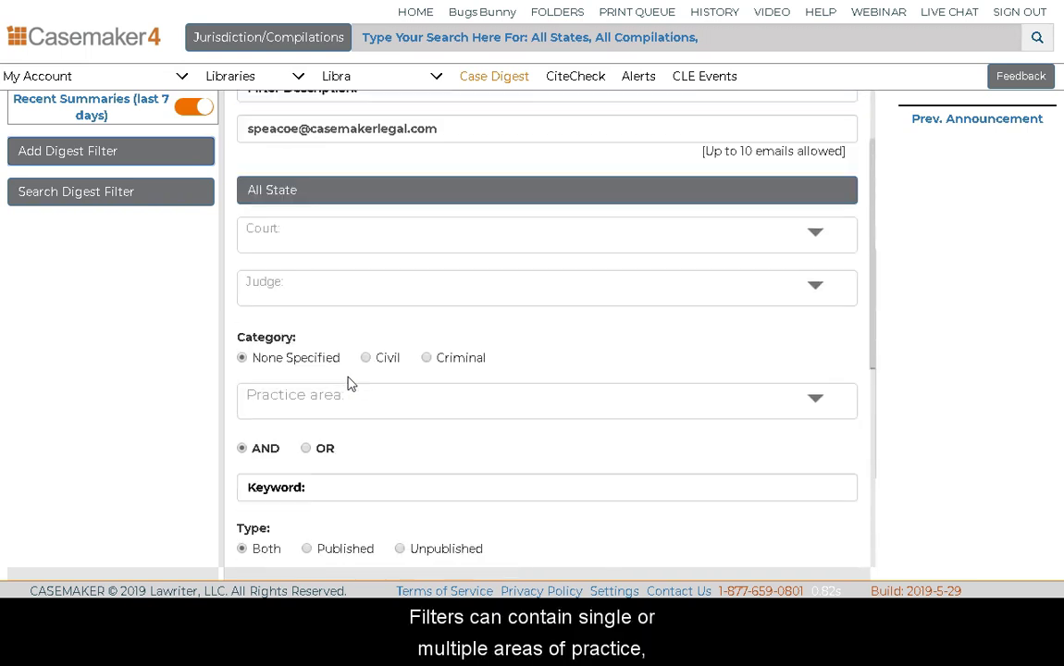
{"action": "scroll", "coordinate": [350, 382], "scroll_direction": "up", "scroll_amount": 1}
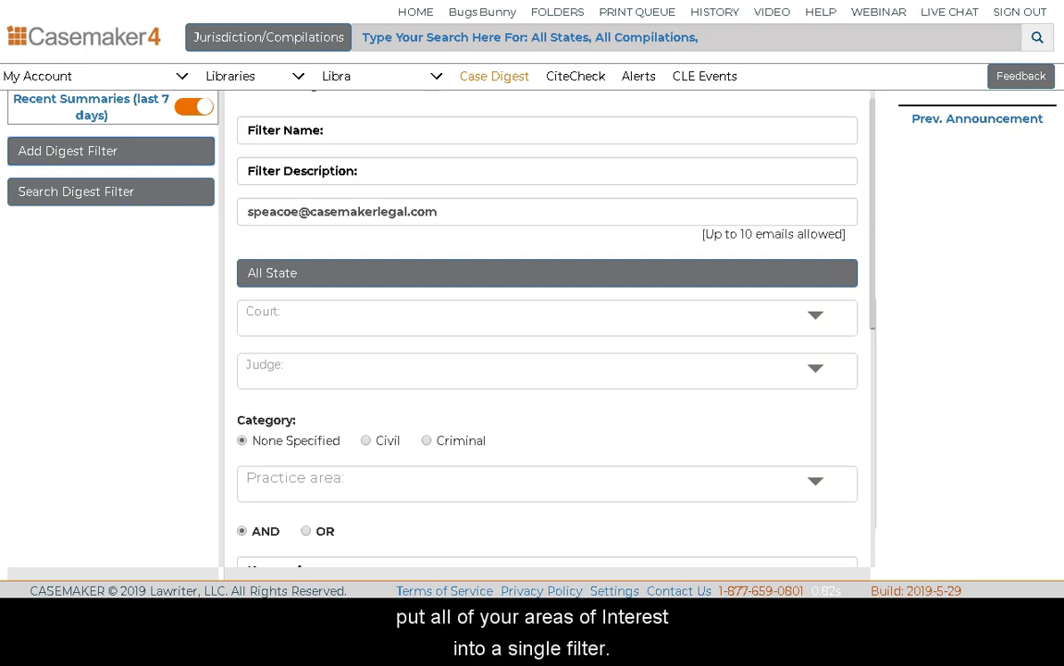
{"action": "scroll", "coordinate": [387, 539], "scroll_direction": "down", "scroll_amount": 5}
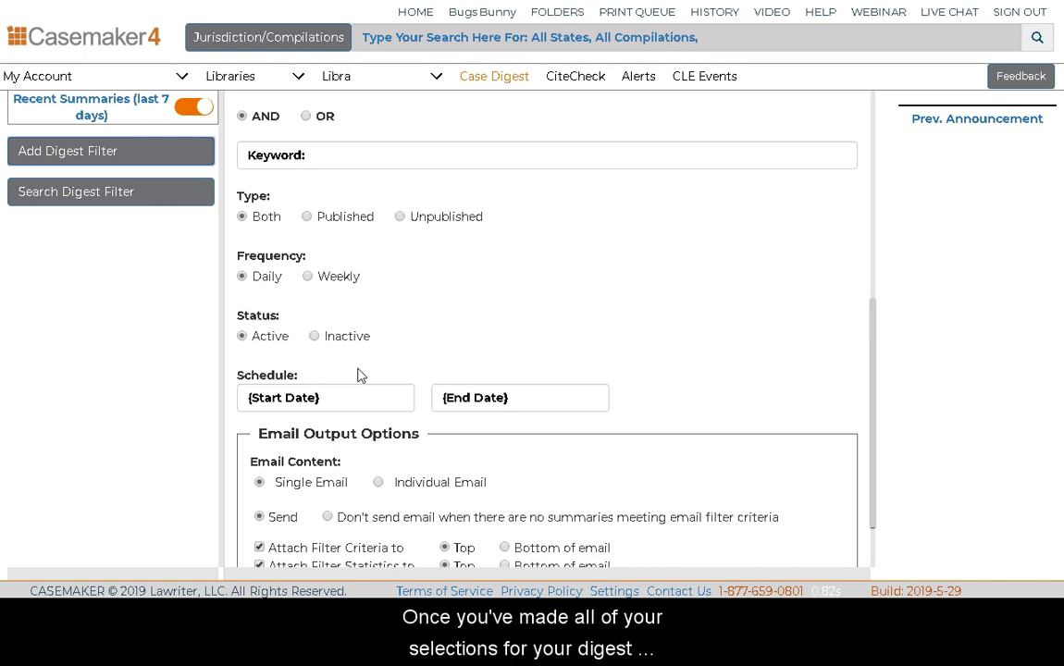
{"action": "scroll", "coordinate": [361, 375], "scroll_direction": "down", "scroll_amount": 1}
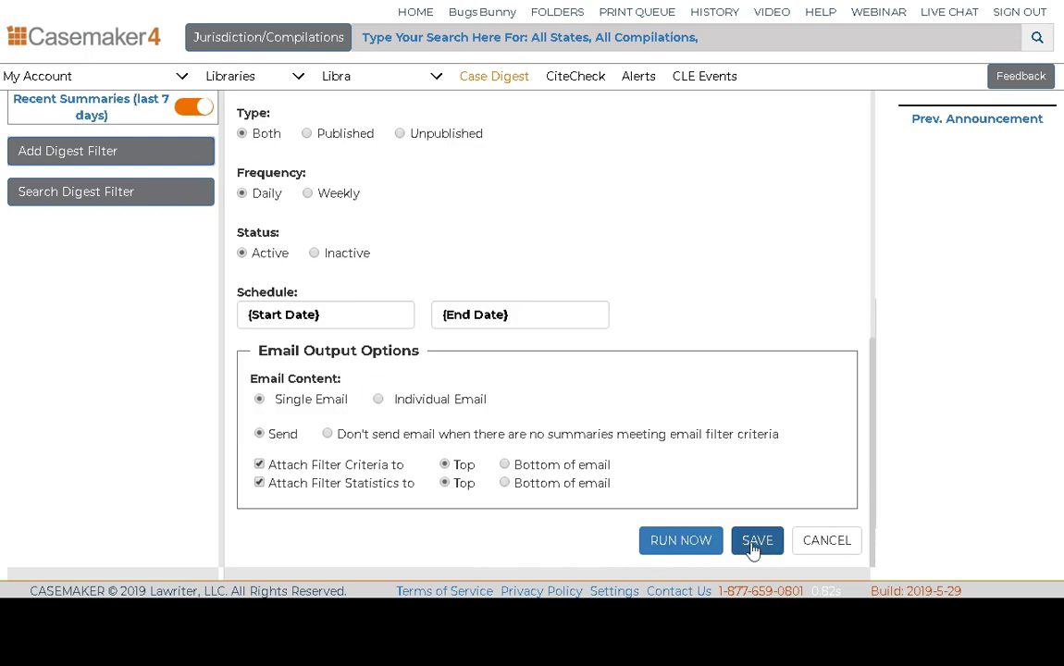
{"action": "left_click", "coordinate": [811, 544]}
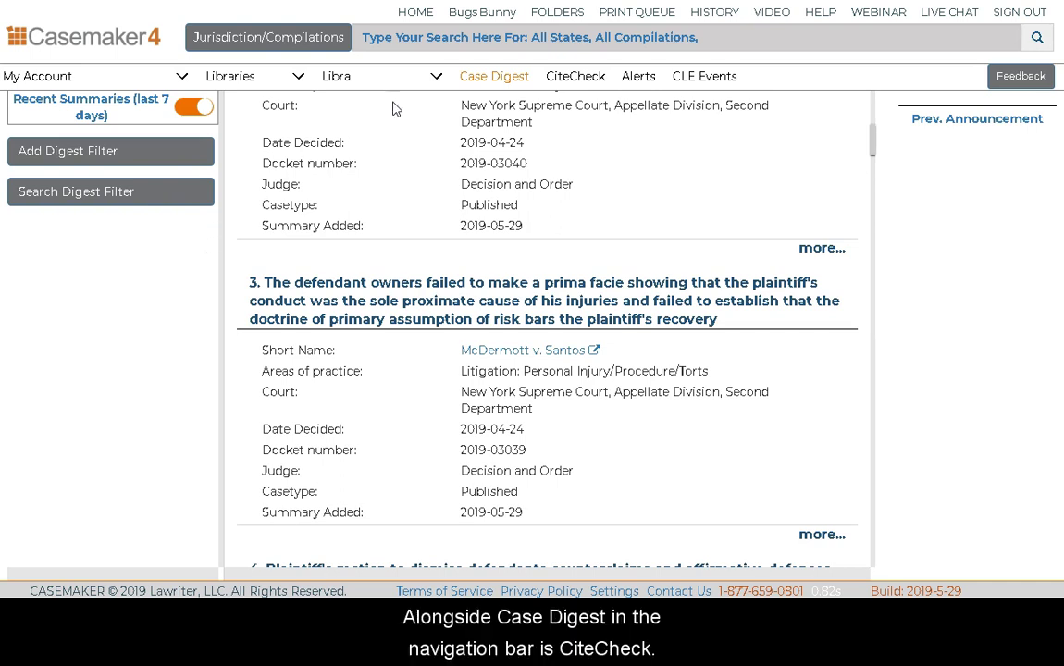
Step: View the CiteCheck upload page, and open the form for creating a new alert
{"action": "left_click", "coordinate": [572, 78]}
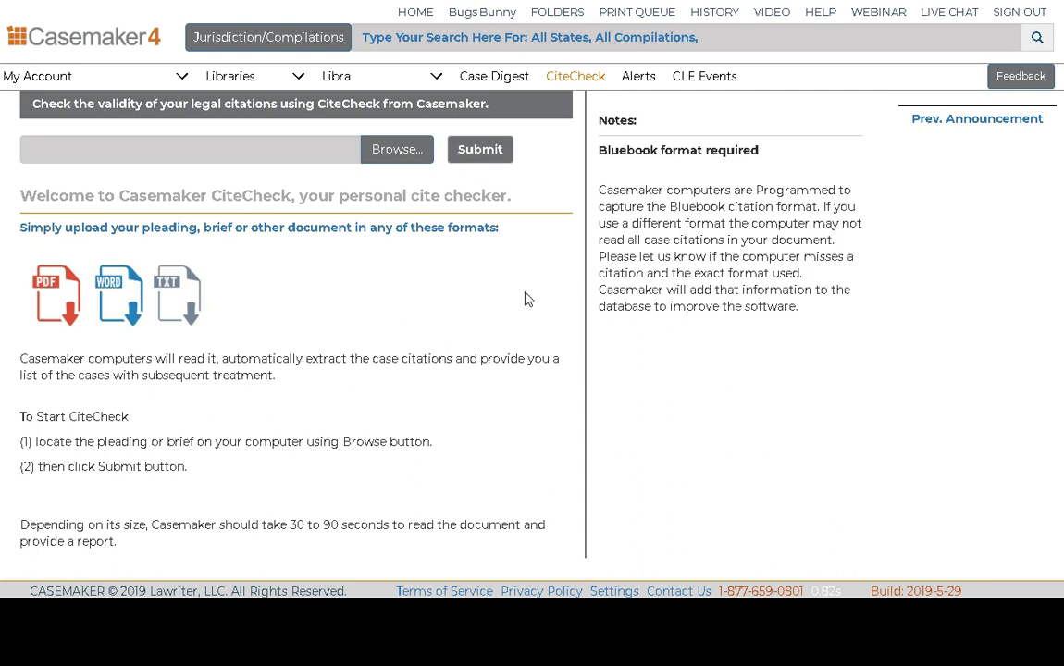
{"action": "left_click", "coordinate": [638, 78]}
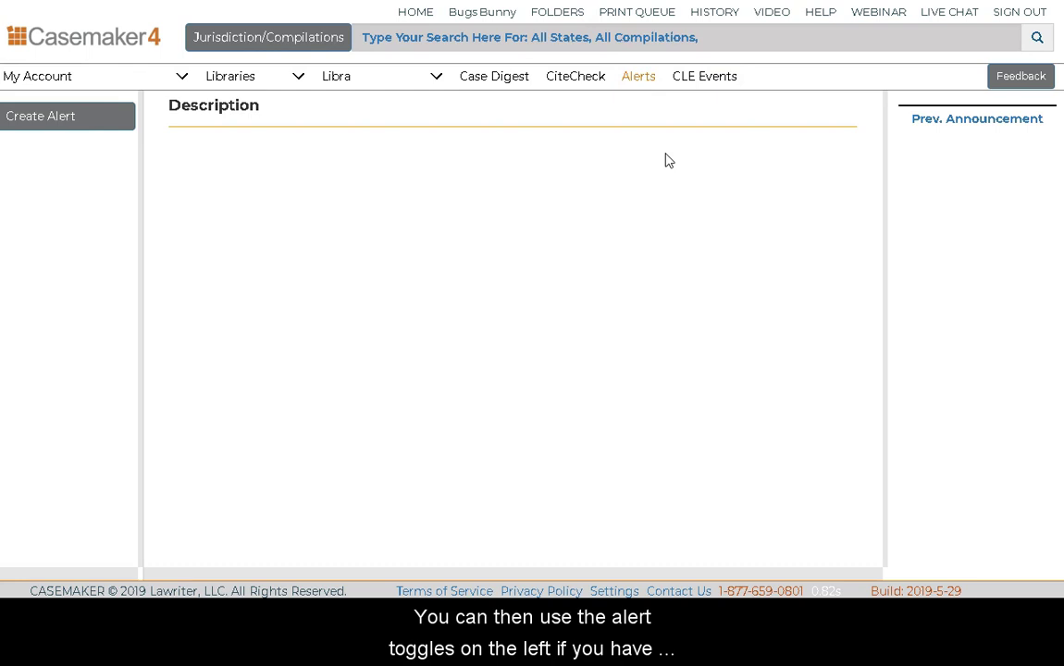
{"action": "left_click", "coordinate": [87, 127]}
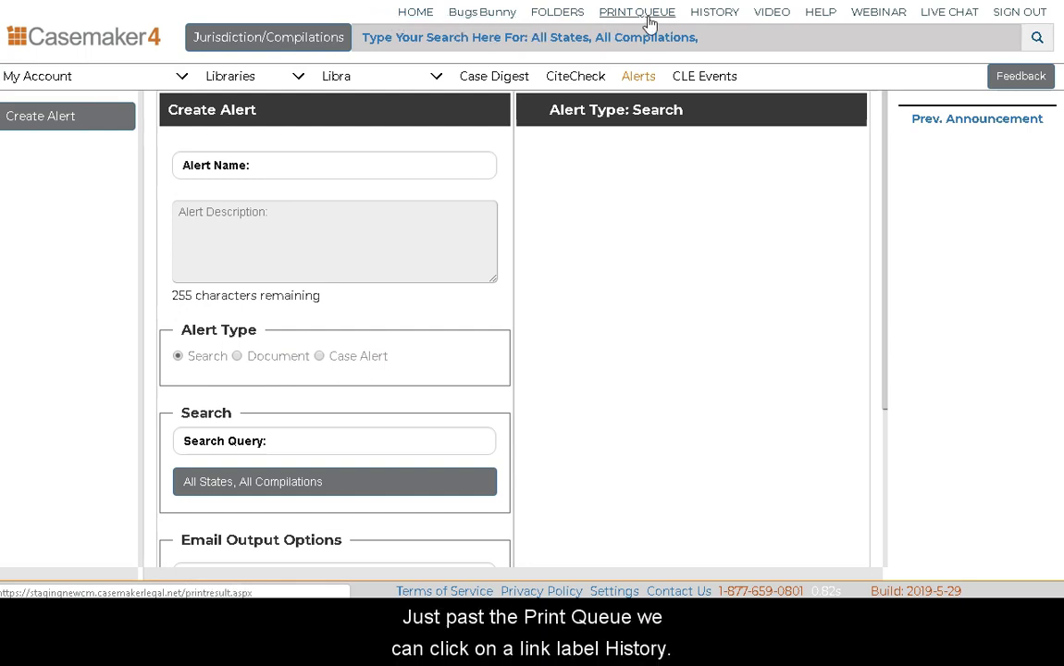
Step: View the research history, and open the tutorial video page
{"action": "left_click", "coordinate": [714, 13]}
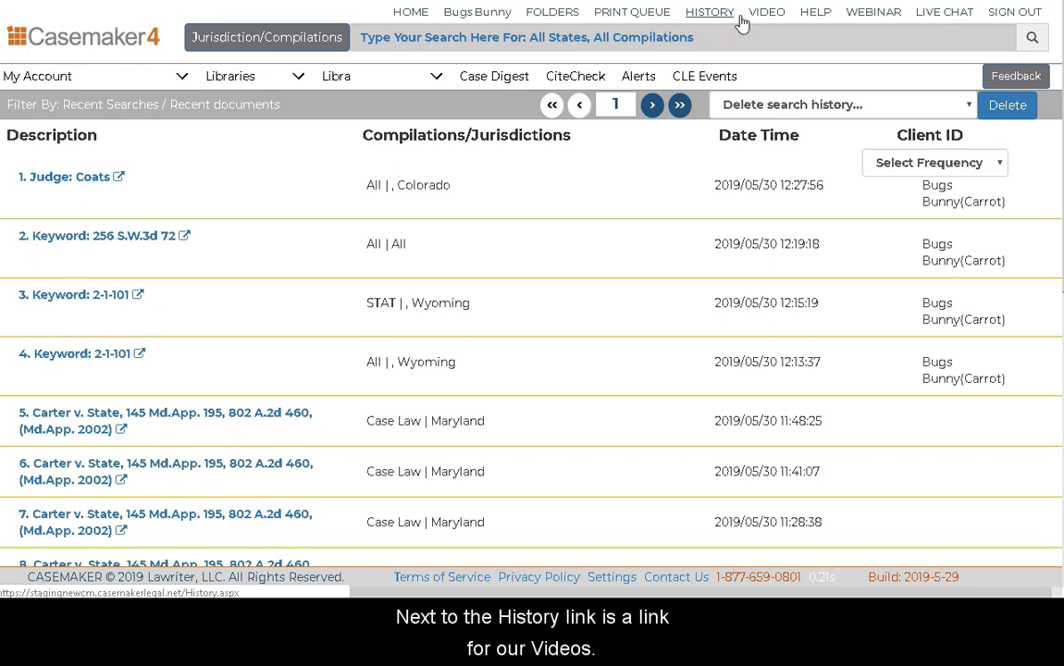
{"action": "left_click", "coordinate": [776, 19]}
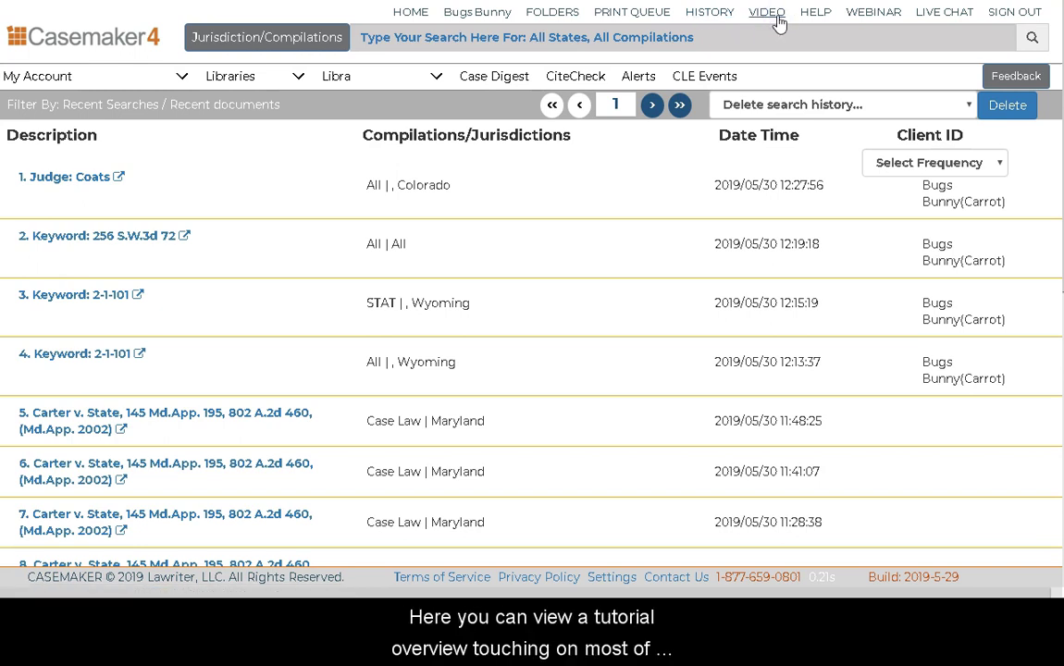
{"action": "left_click", "coordinate": [777, 16]}
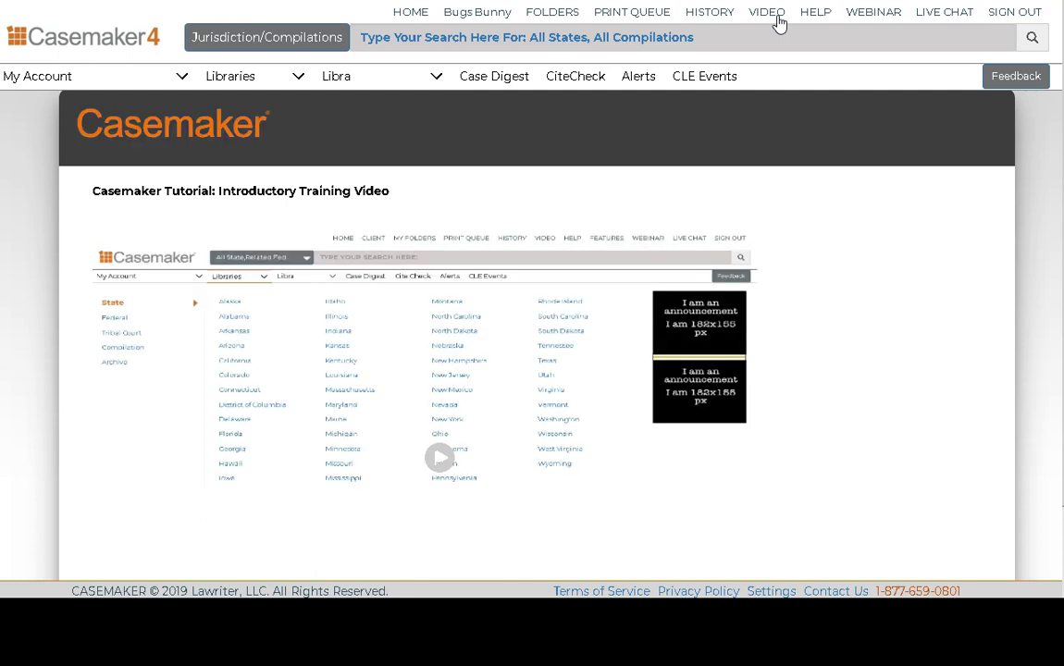
Step: Open the help section's Features page and read the descriptions of Casemaker's materials and Casemaker Pro tools
{"action": "left_click", "coordinate": [830, 19]}
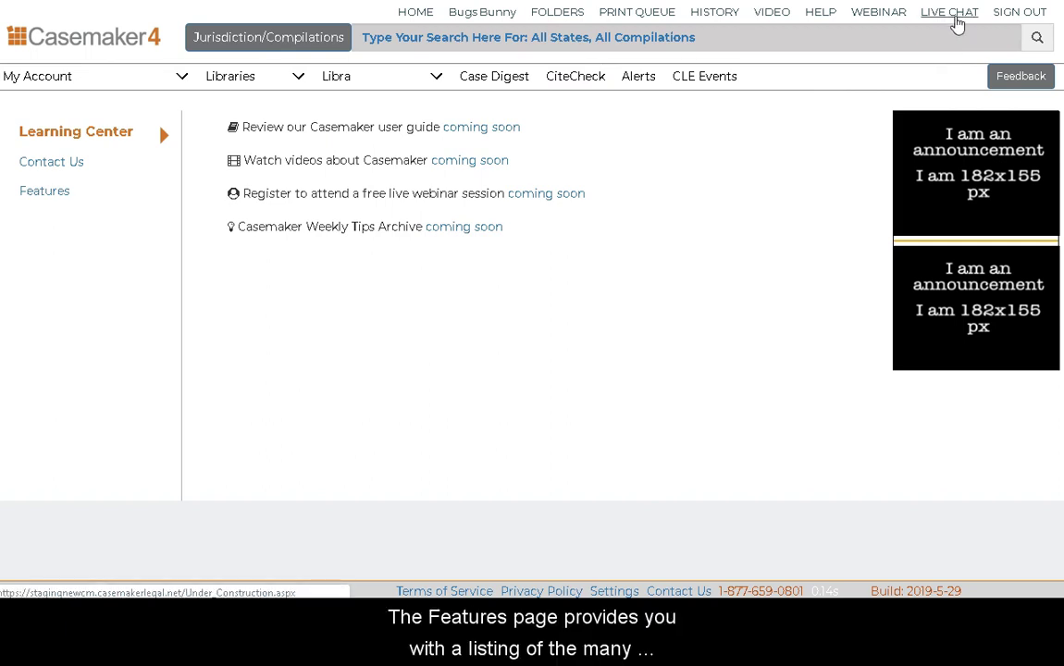
{"action": "left_click", "coordinate": [55, 198]}
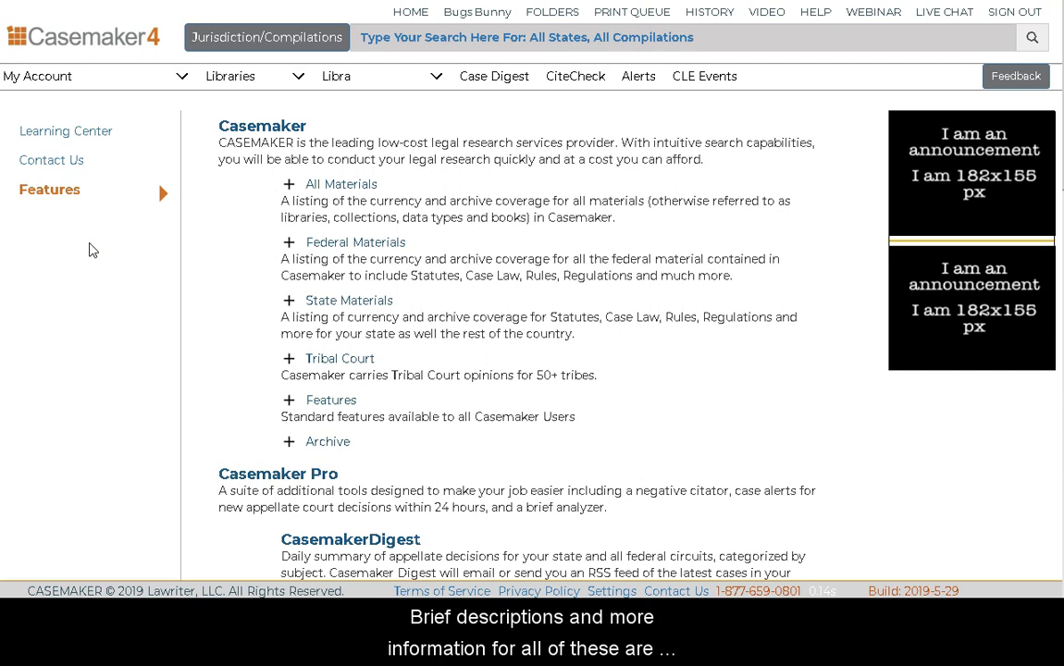
{"action": "scroll", "coordinate": [93, 250], "scroll_direction": "down", "scroll_amount": 3}
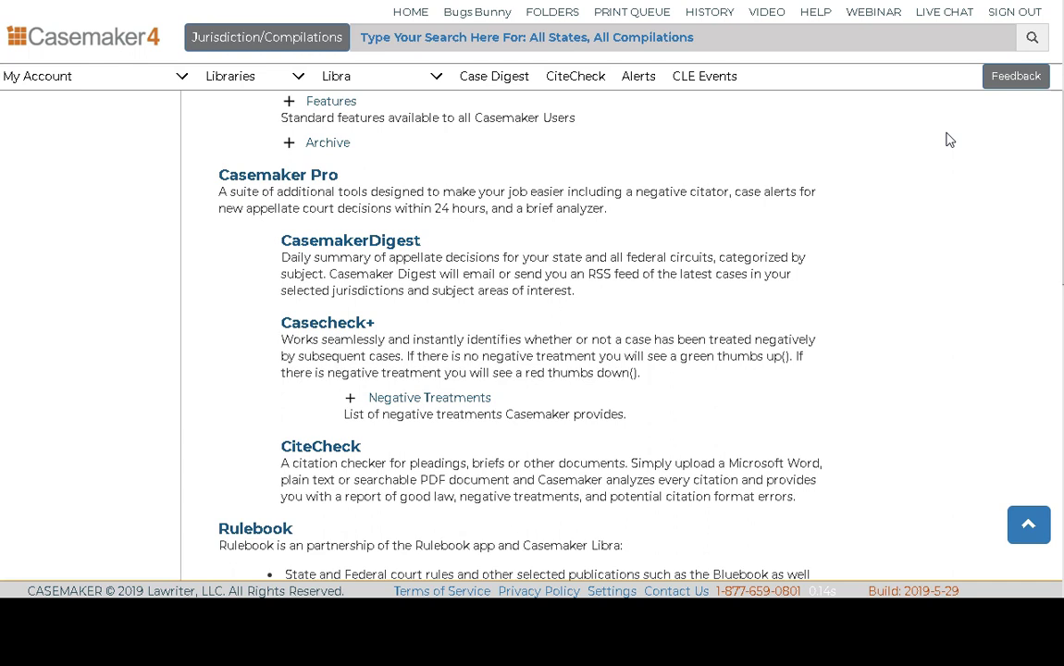
Step: Open the webinar page and sign out of the account
{"action": "left_click", "coordinate": [874, 17]}
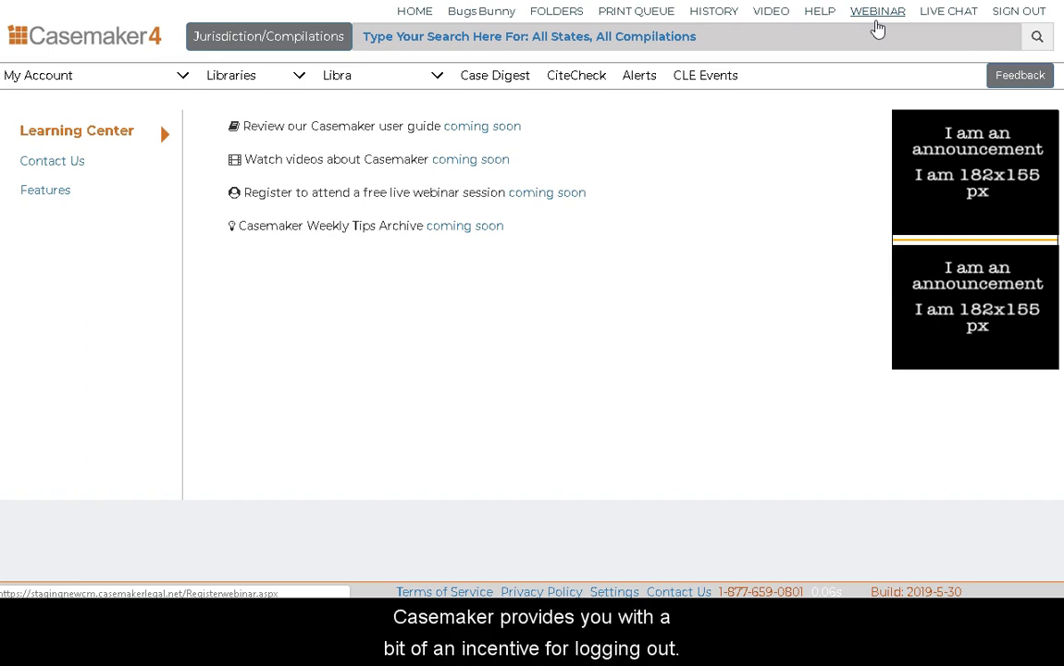
{"action": "left_click", "coordinate": [1017, 18]}
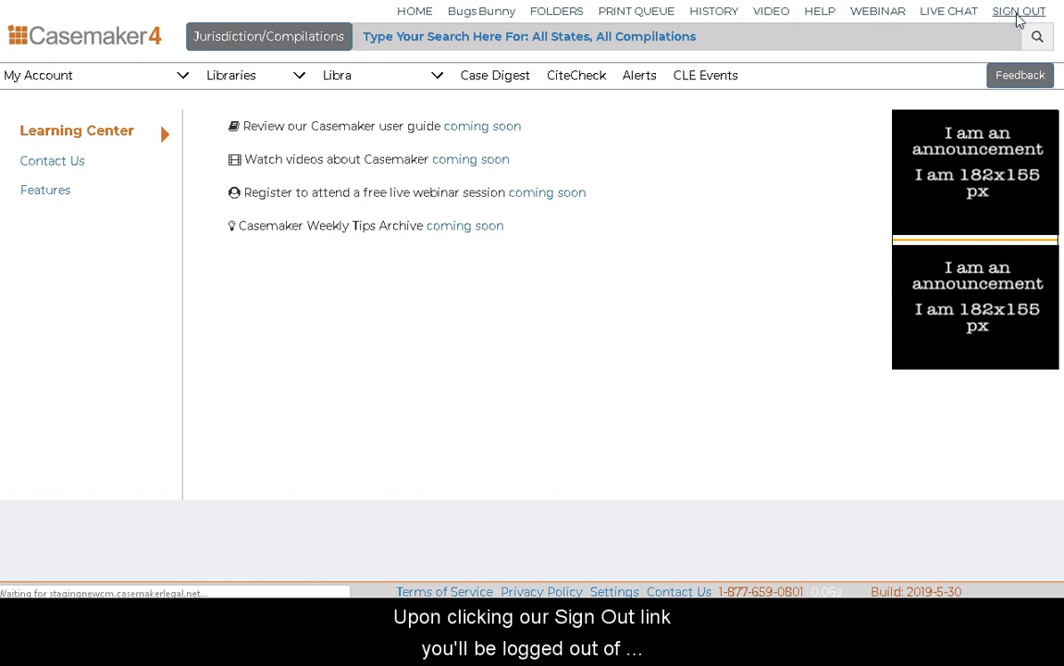